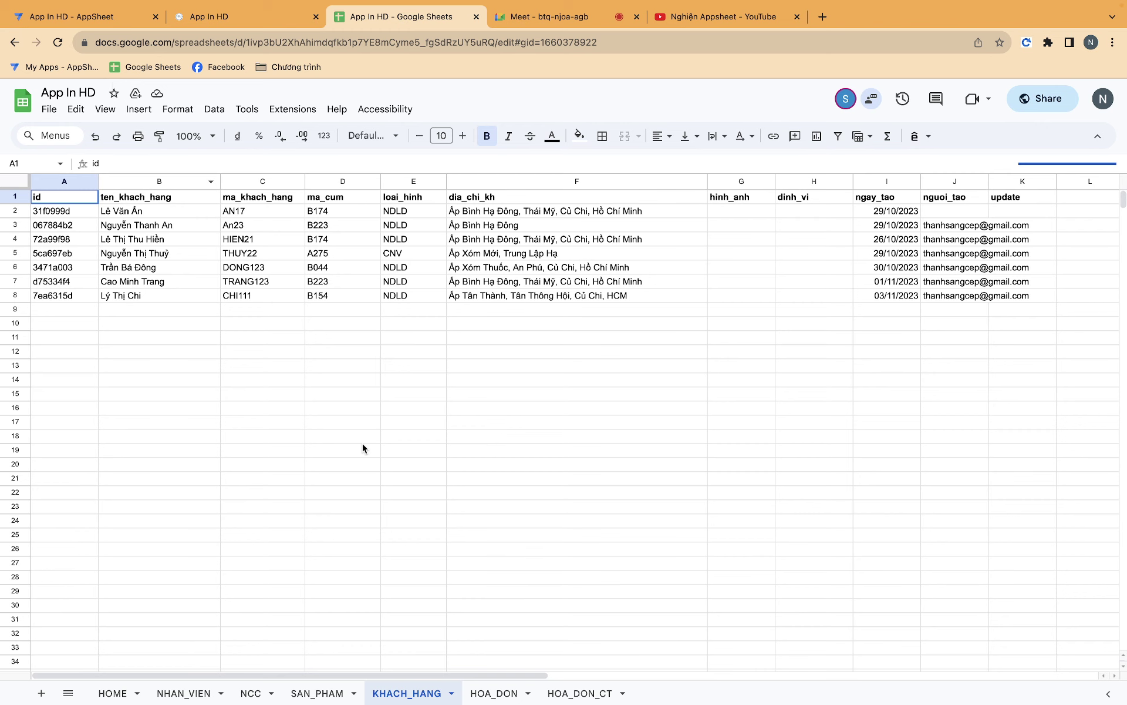
Show the HOA_DON sheet and bring columns H–R, up to file_in, into view
{"action": "left_click", "coordinate": [498, 694]}
{"action": "scroll", "coordinate": [669, 375], "scroll_direction": "right", "scroll_amount": 3}
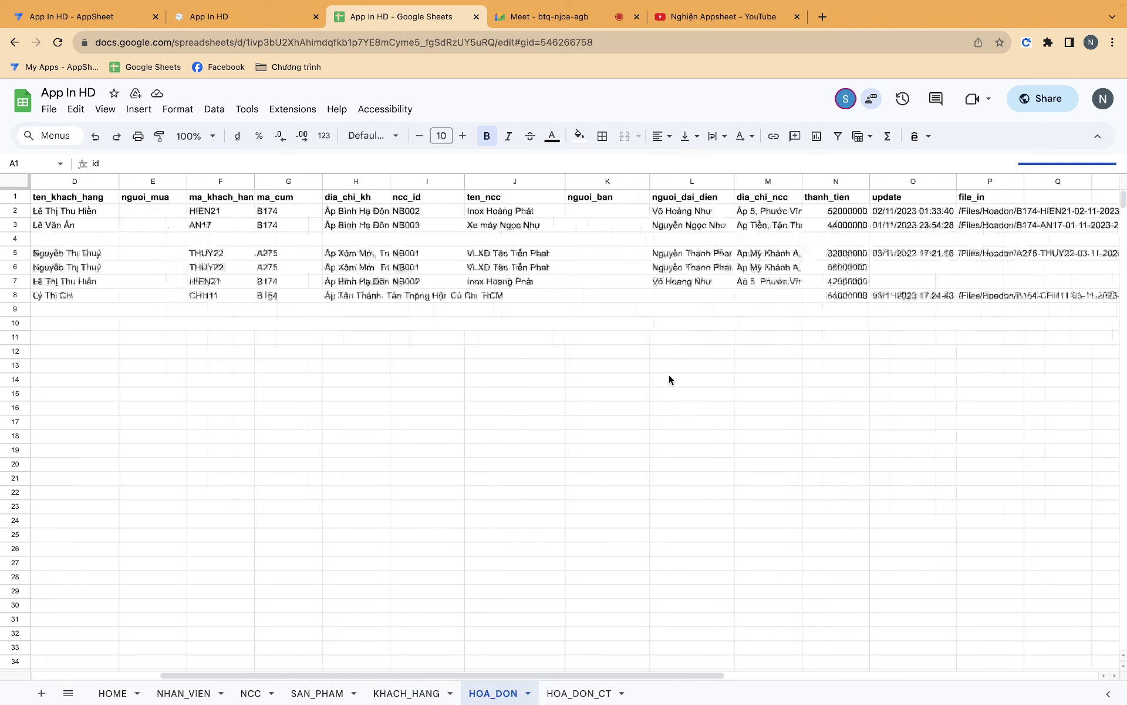
{"action": "scroll", "coordinate": [669, 375], "scroll_direction": "right", "scroll_amount": 4}
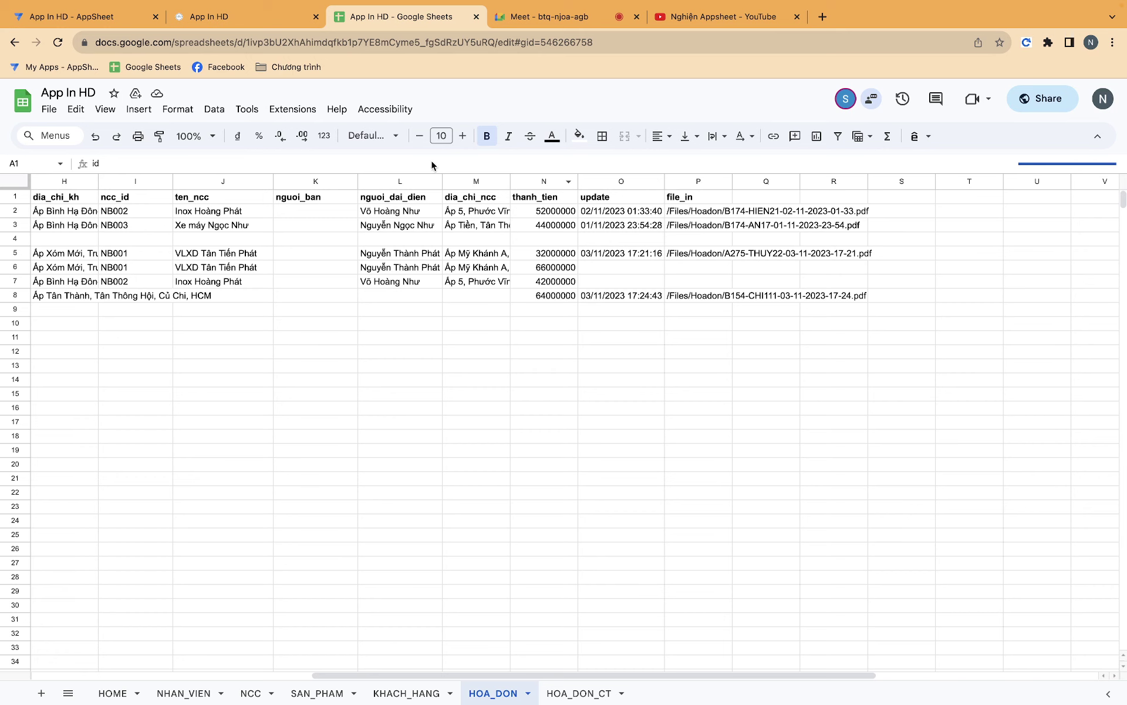
Review the Tạo hoá đơn bot's PDF step saving to /Files/Hoadon/ and its CONCATENATE file-name prefix
{"action": "left_click", "coordinate": [118, 24]}
{"action": "left_click", "coordinate": [17, 270]}
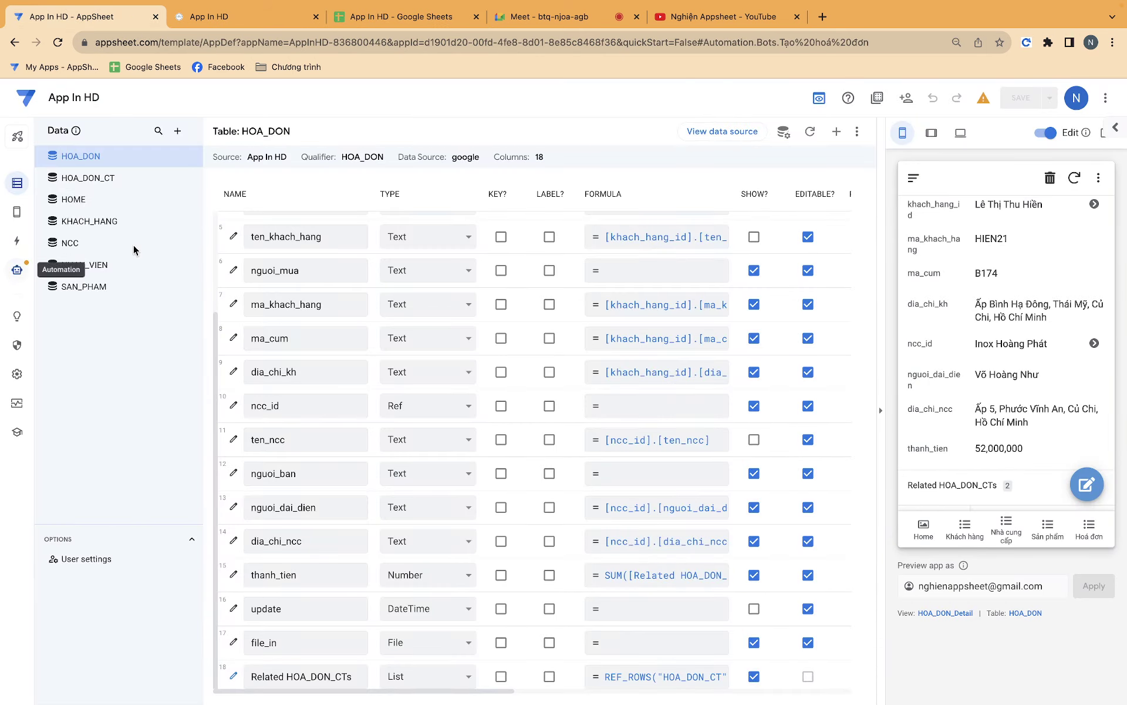
{"action": "left_click", "coordinate": [558, 210]}
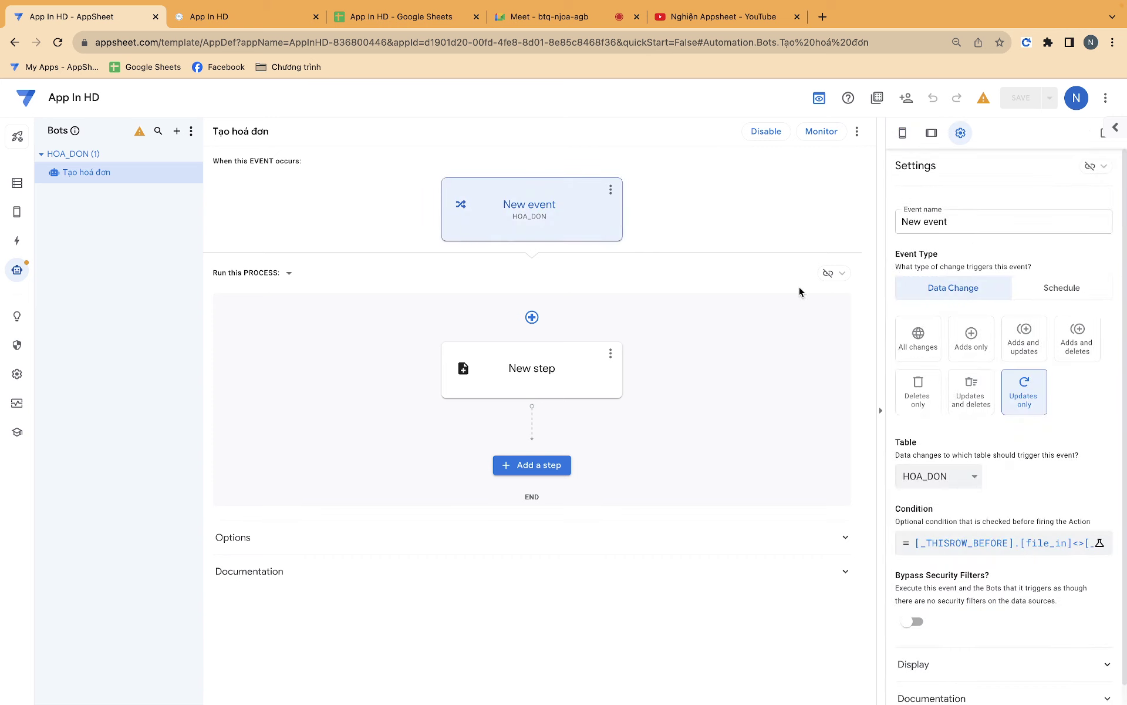
{"action": "scroll", "coordinate": [919, 401], "scroll_direction": "down", "scroll_amount": 1}
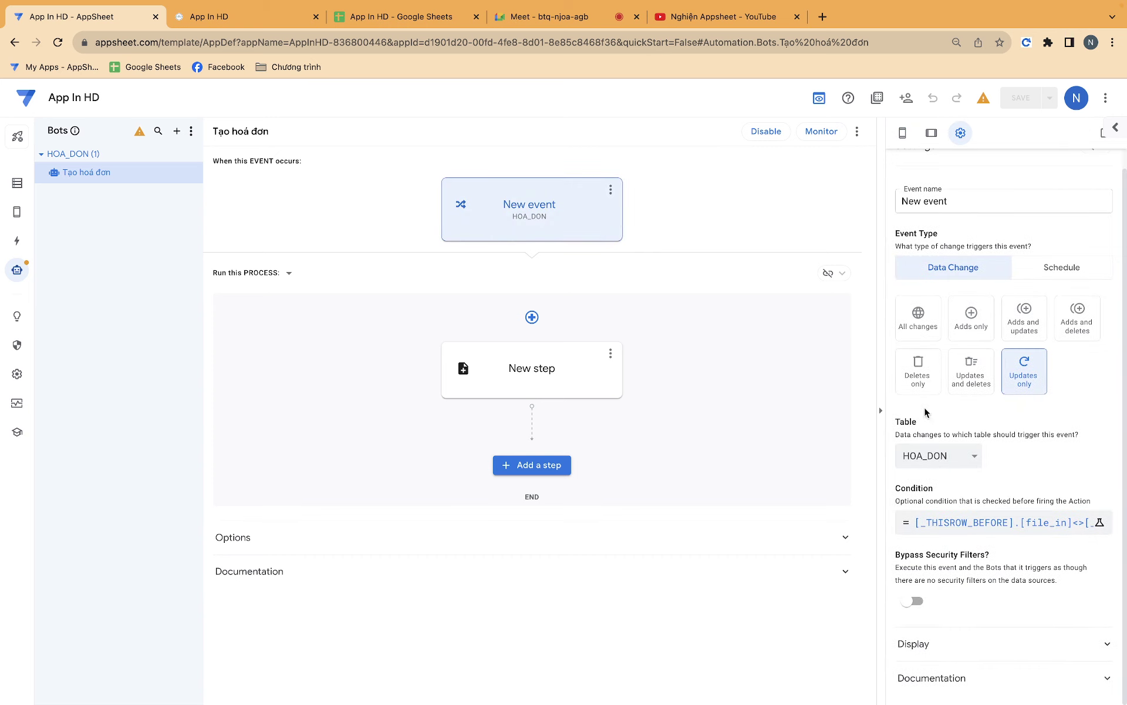
{"action": "left_click", "coordinate": [516, 375]}
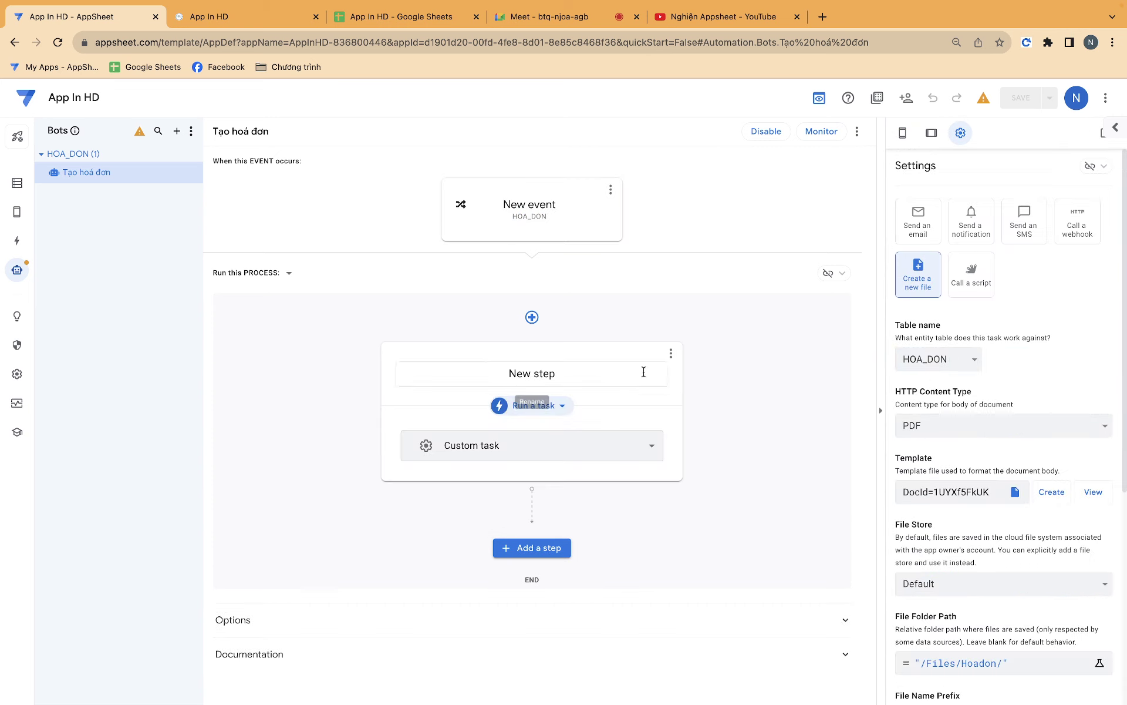
{"action": "scroll", "coordinate": [998, 470], "scroll_direction": "down", "scroll_amount": 1}
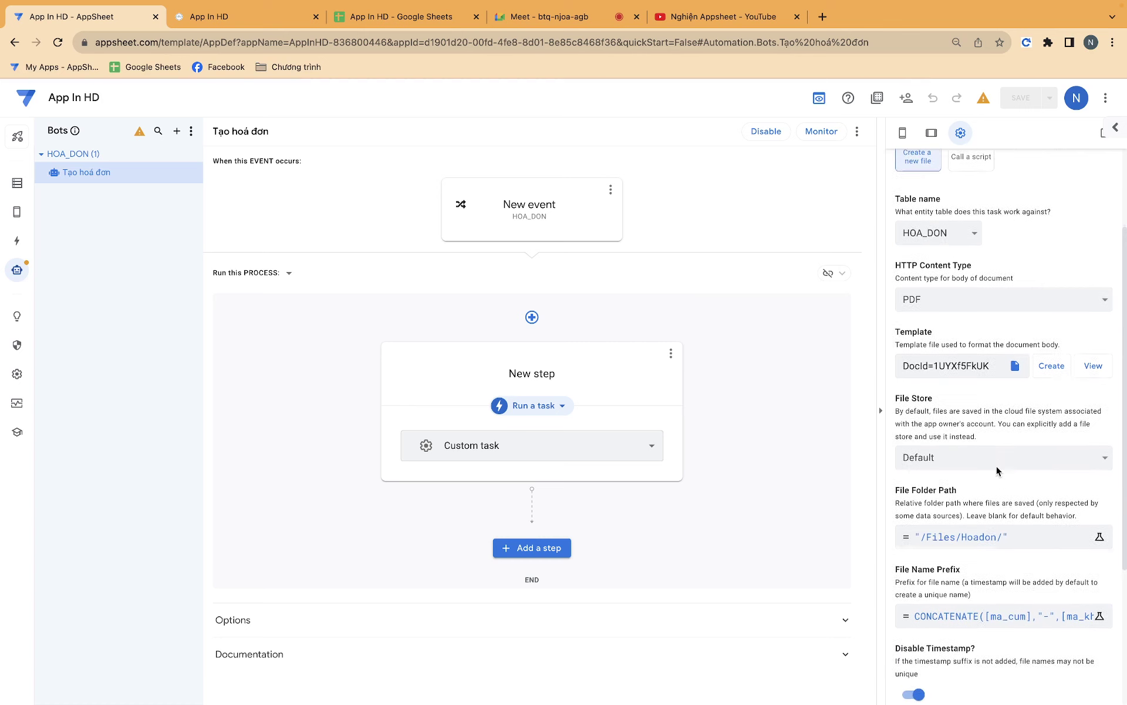
{"action": "left_click", "coordinate": [970, 607]}
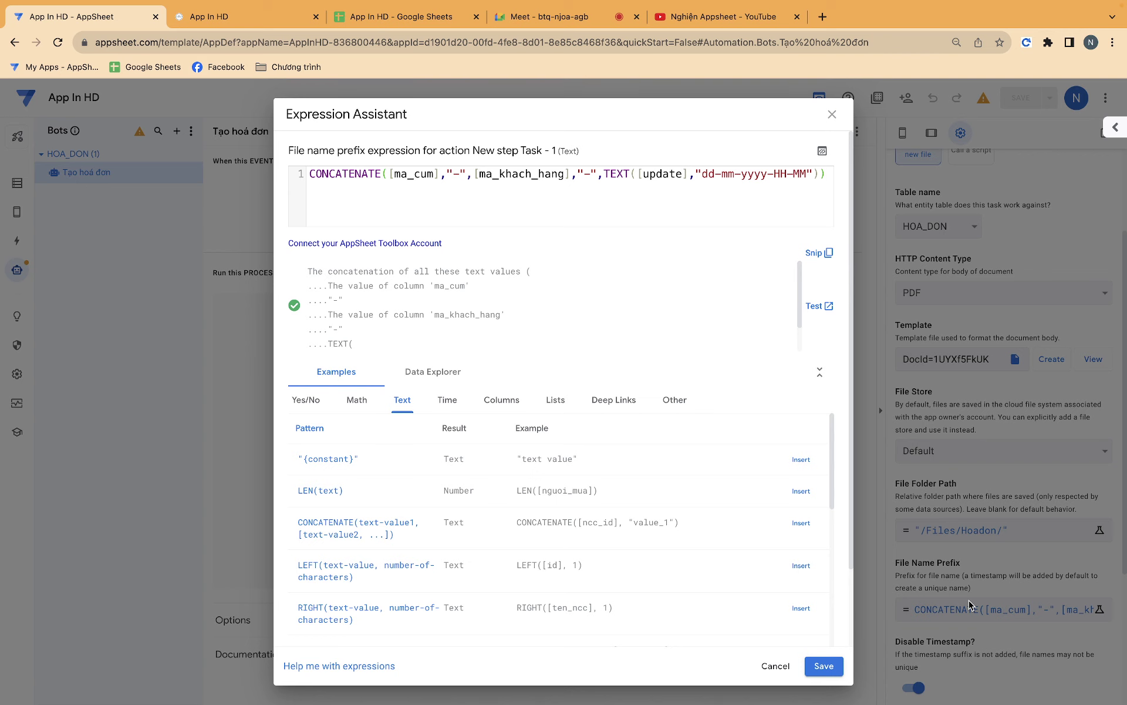
{"action": "left_click", "coordinate": [824, 666]}
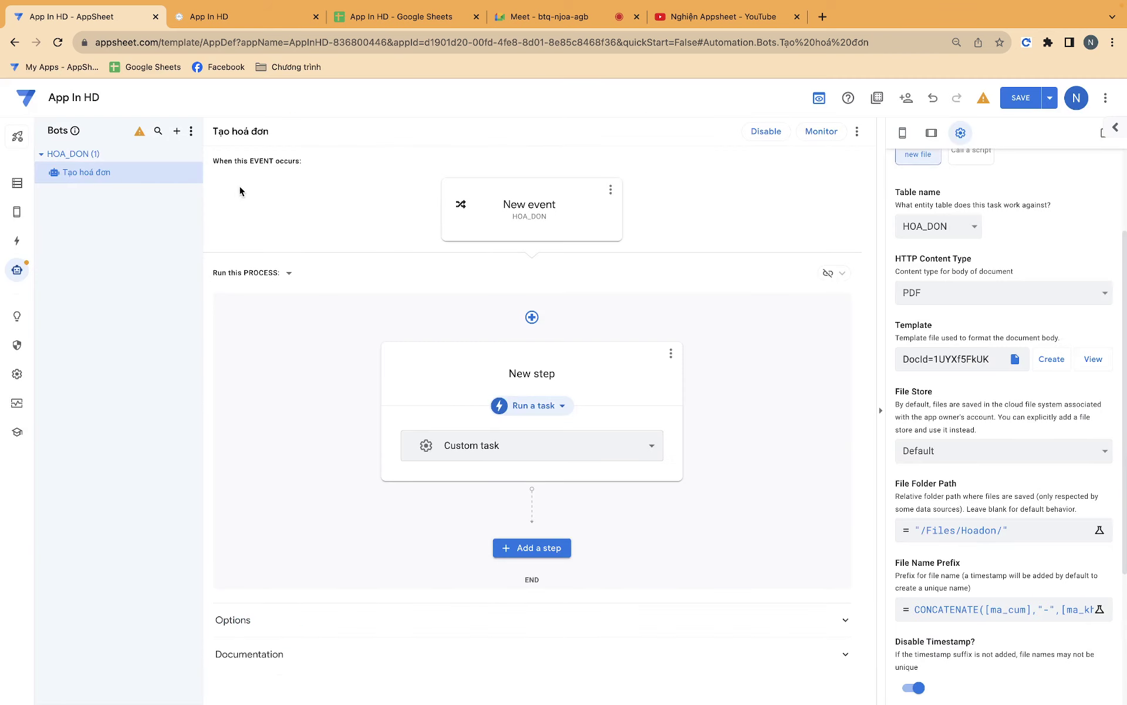
Recheck the file name prefix expression in the Tạo hoá đơn bot's file-creation step
{"action": "left_click", "coordinate": [16, 240]}
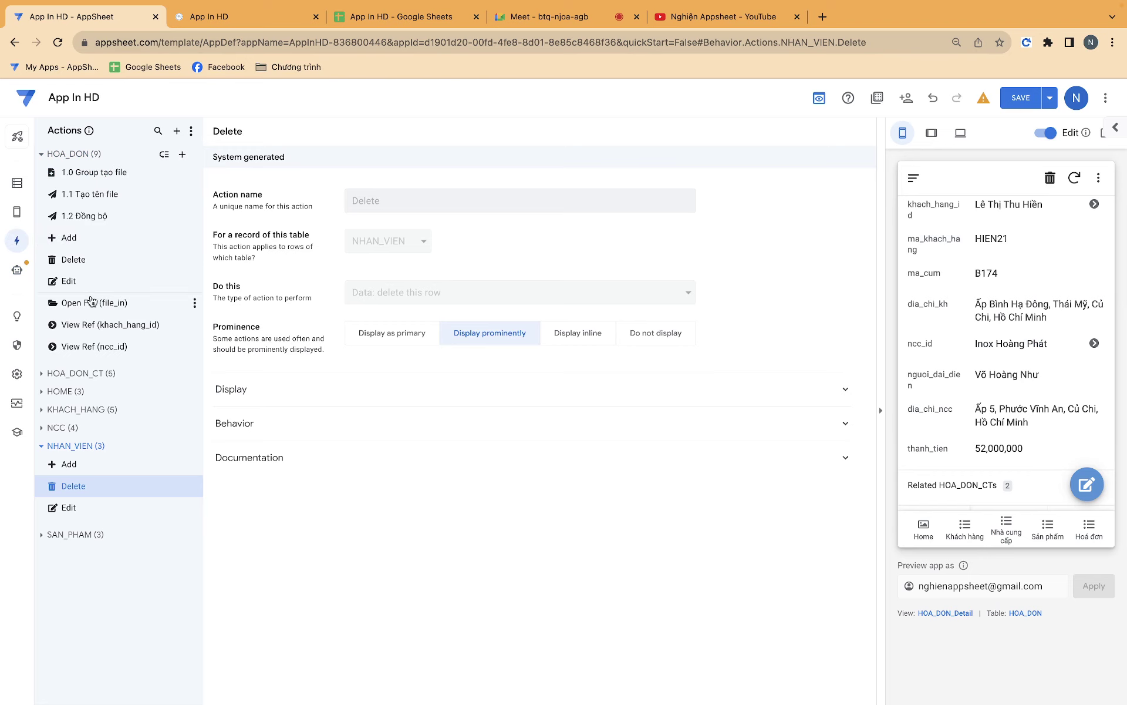
{"action": "left_click", "coordinate": [16, 270]}
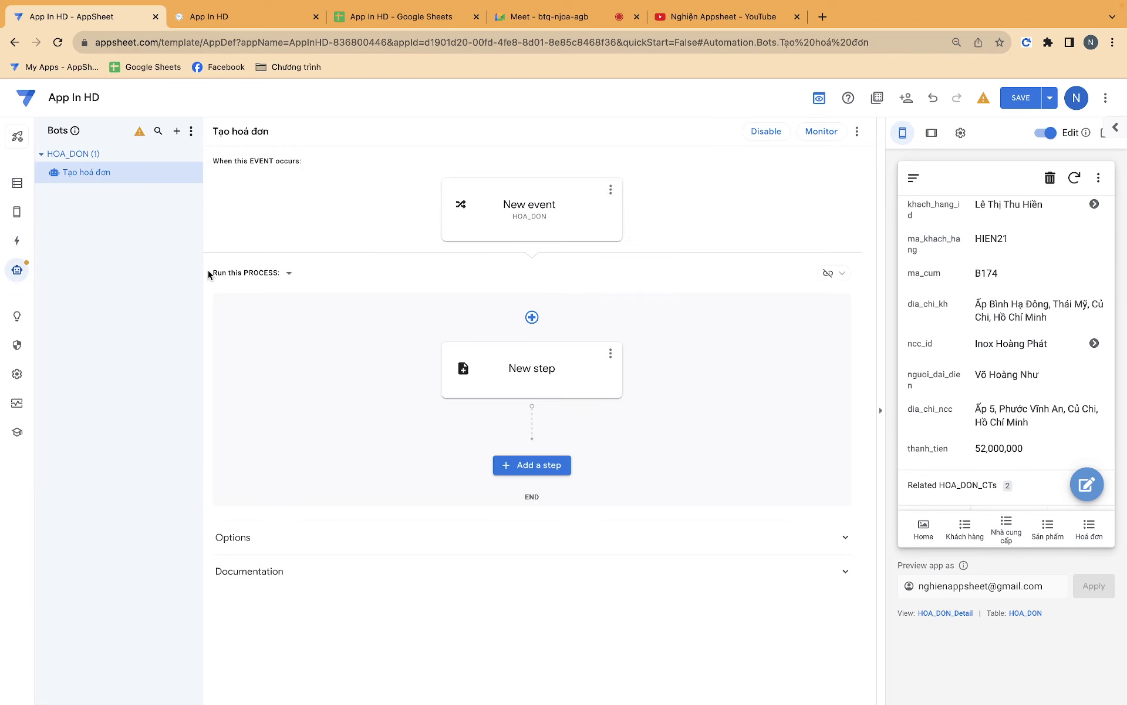
{"action": "left_click", "coordinate": [472, 368]}
{"action": "scroll", "coordinate": [977, 463], "scroll_direction": "down", "scroll_amount": 2}
{"action": "scroll", "coordinate": [972, 483], "scroll_direction": "down", "scroll_amount": 3}
{"action": "left_click", "coordinate": [958, 533]}
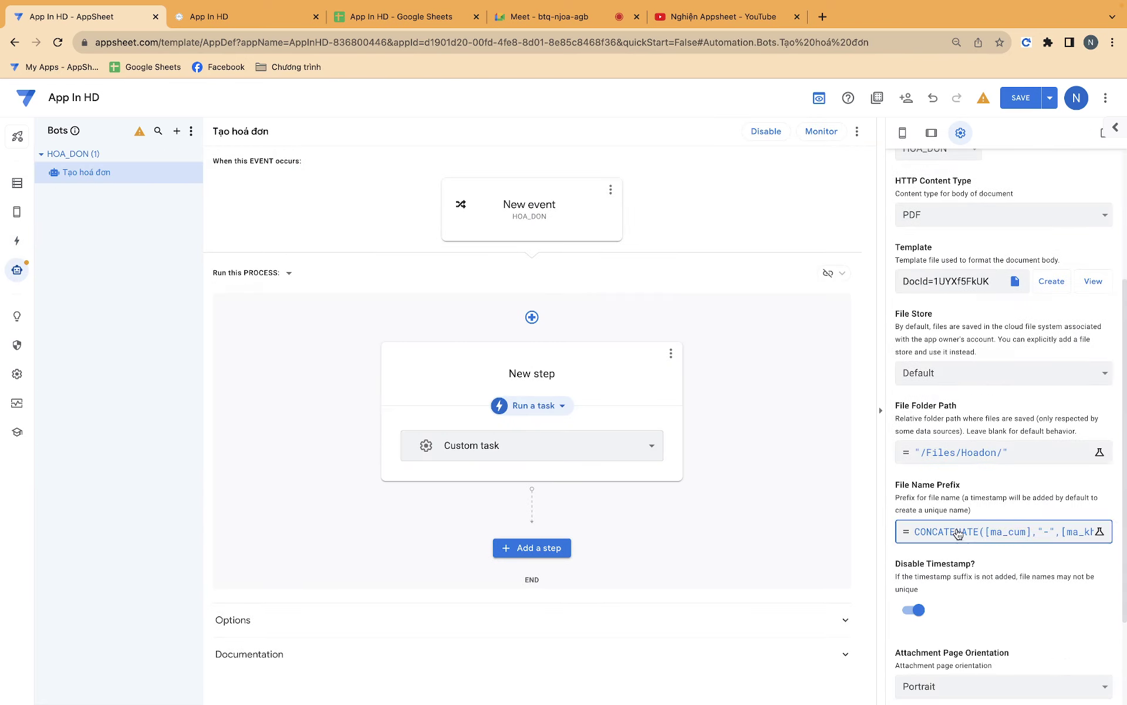
{"action": "left_click", "coordinate": [776, 667]}
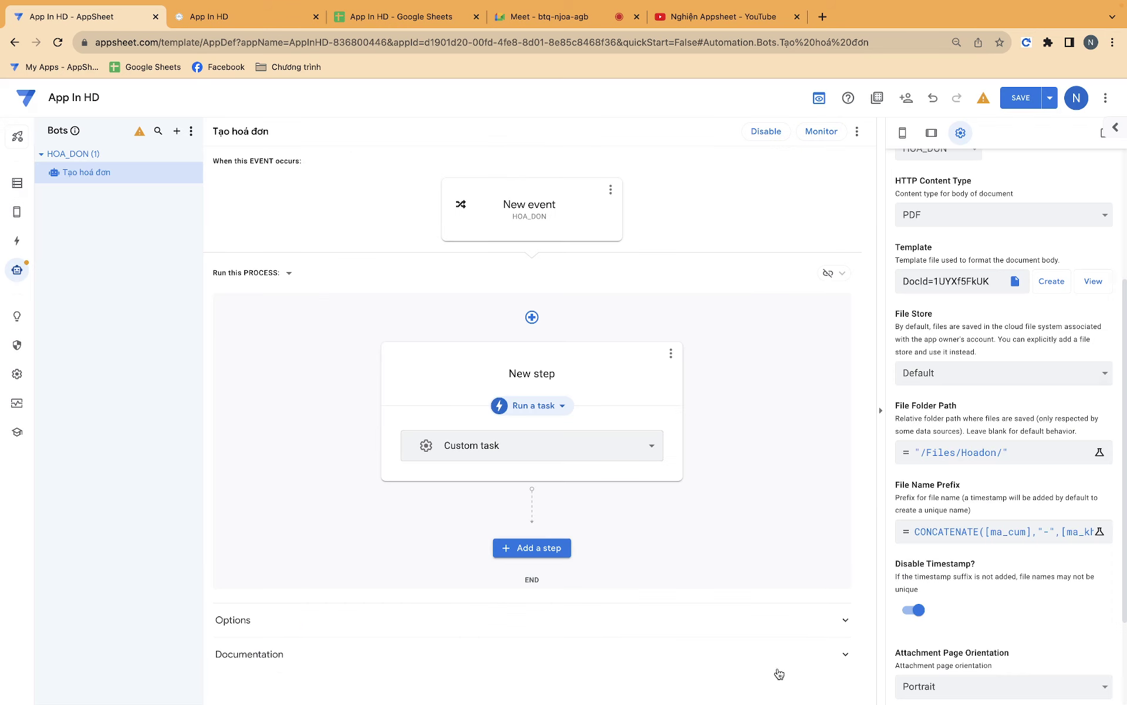
Review the 1.1 Tạo tên file action's file_in path expression
{"action": "mouse_move", "coordinate": [86, 171]}
{"action": "left_click", "coordinate": [18, 241]}
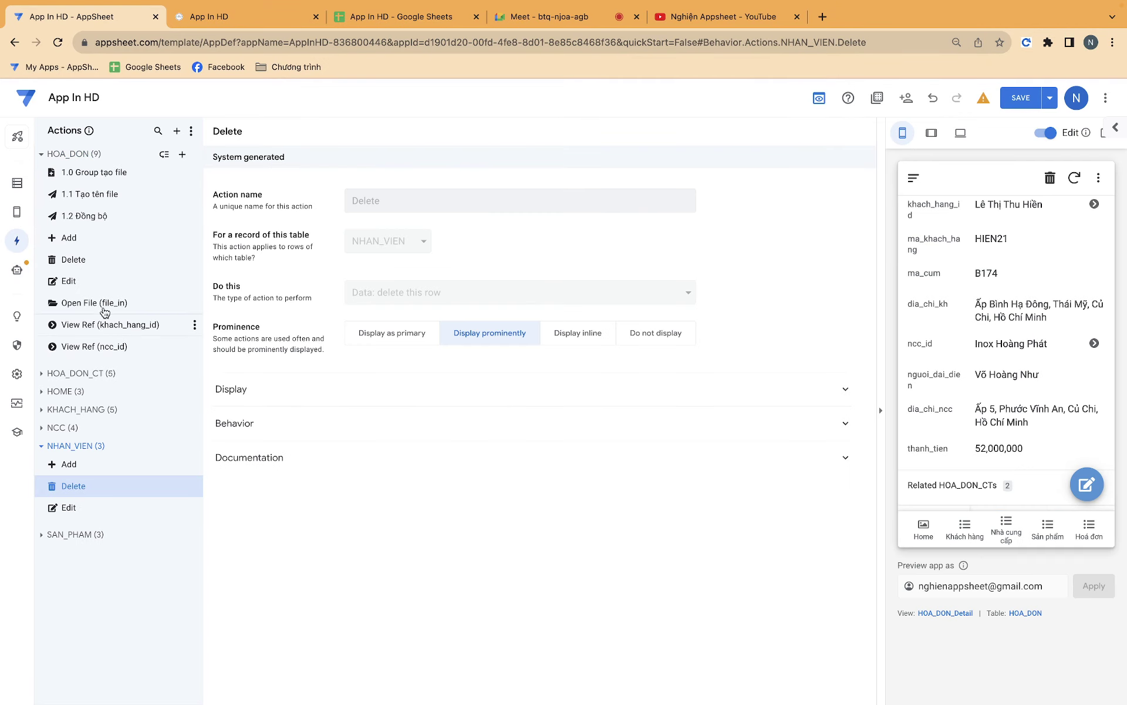
{"action": "left_click", "coordinate": [99, 194]}
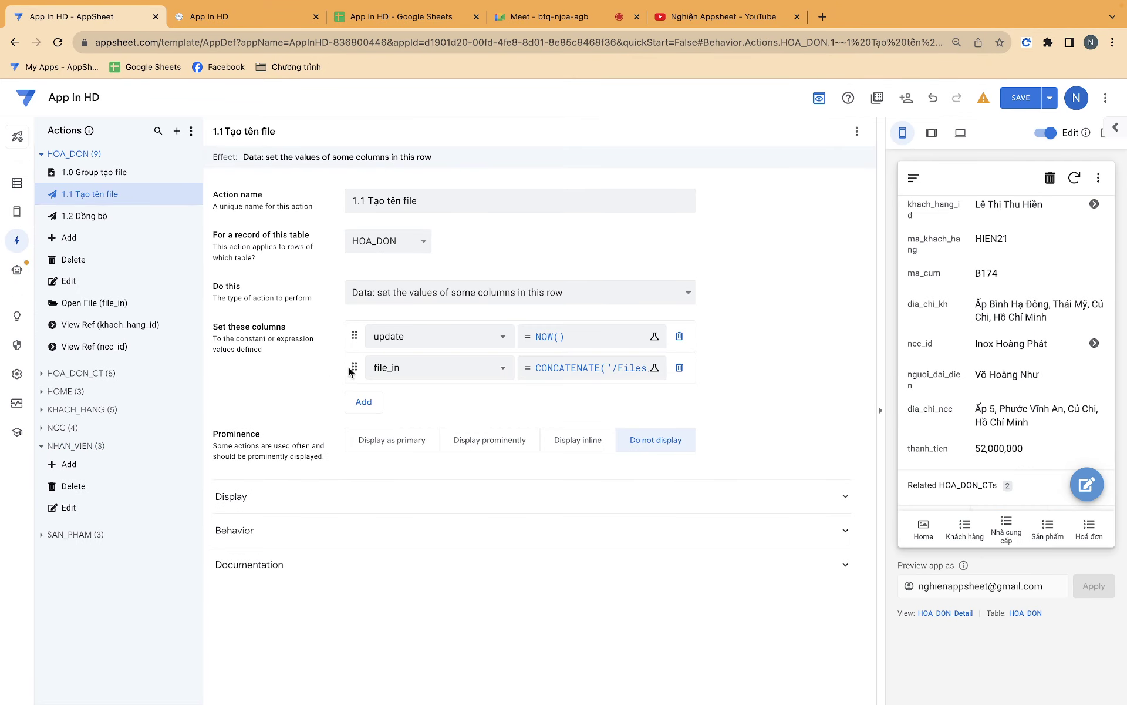
{"action": "left_click", "coordinate": [564, 381]}
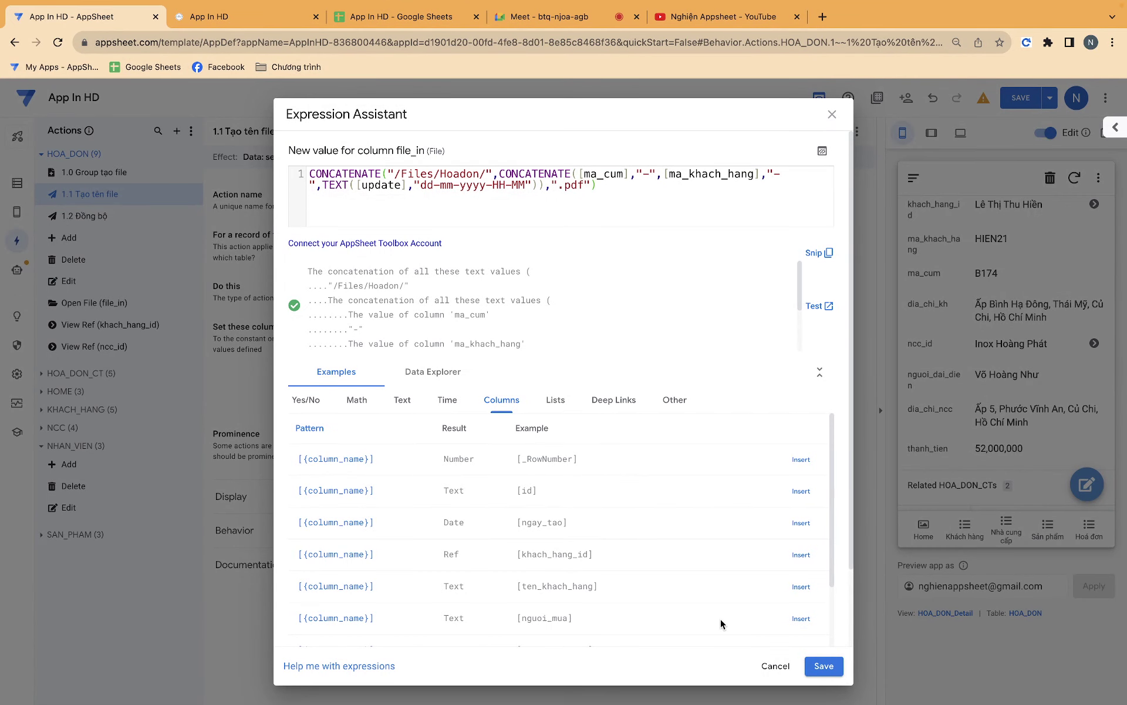
{"action": "left_click", "coordinate": [828, 669]}
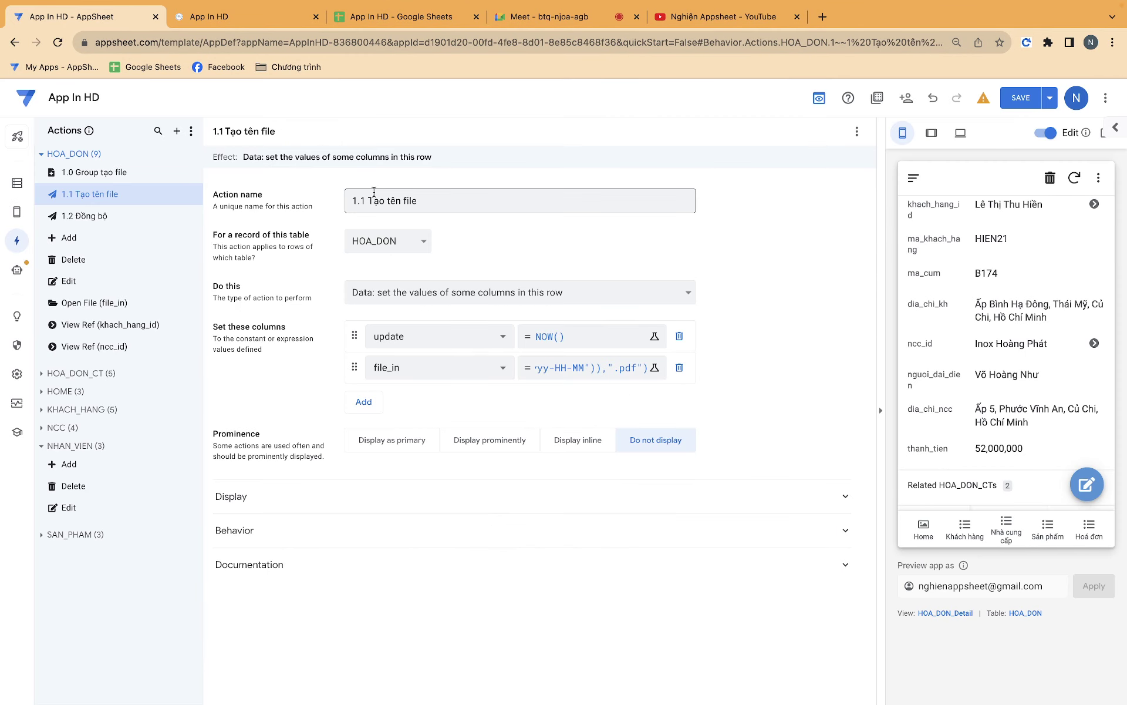
Insert a TG_in column just left of file_in in the HOA_DON sheet
{"action": "left_click", "coordinate": [388, 16]}
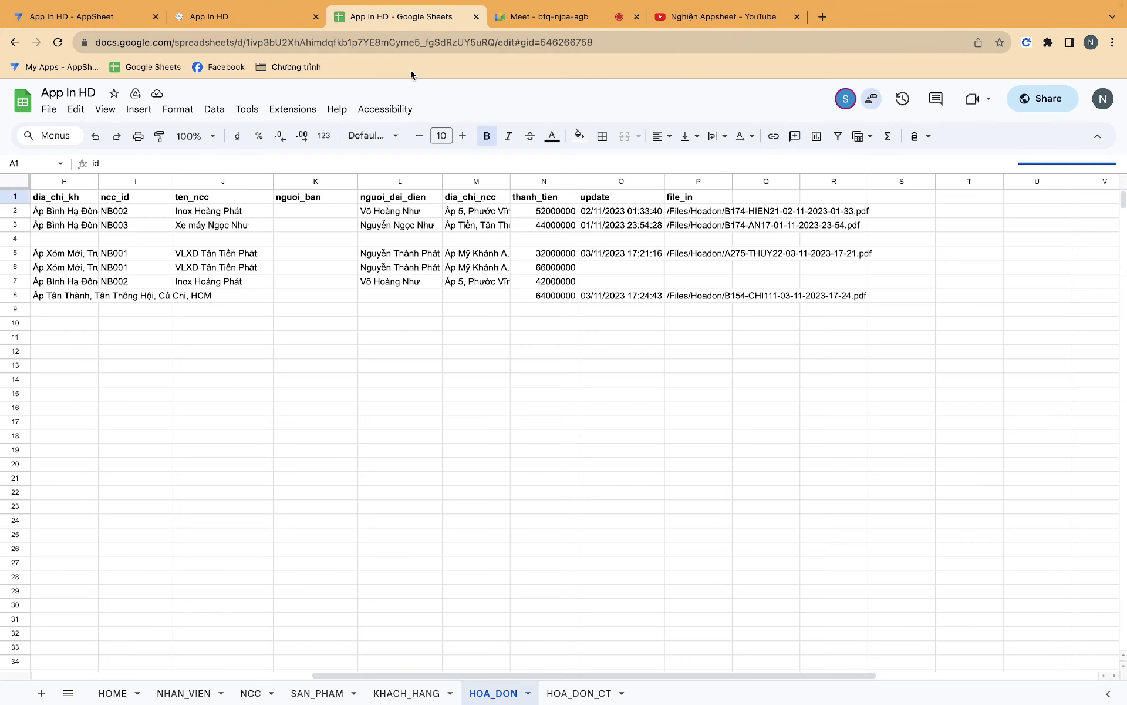
{"action": "left_click", "coordinate": [608, 341]}
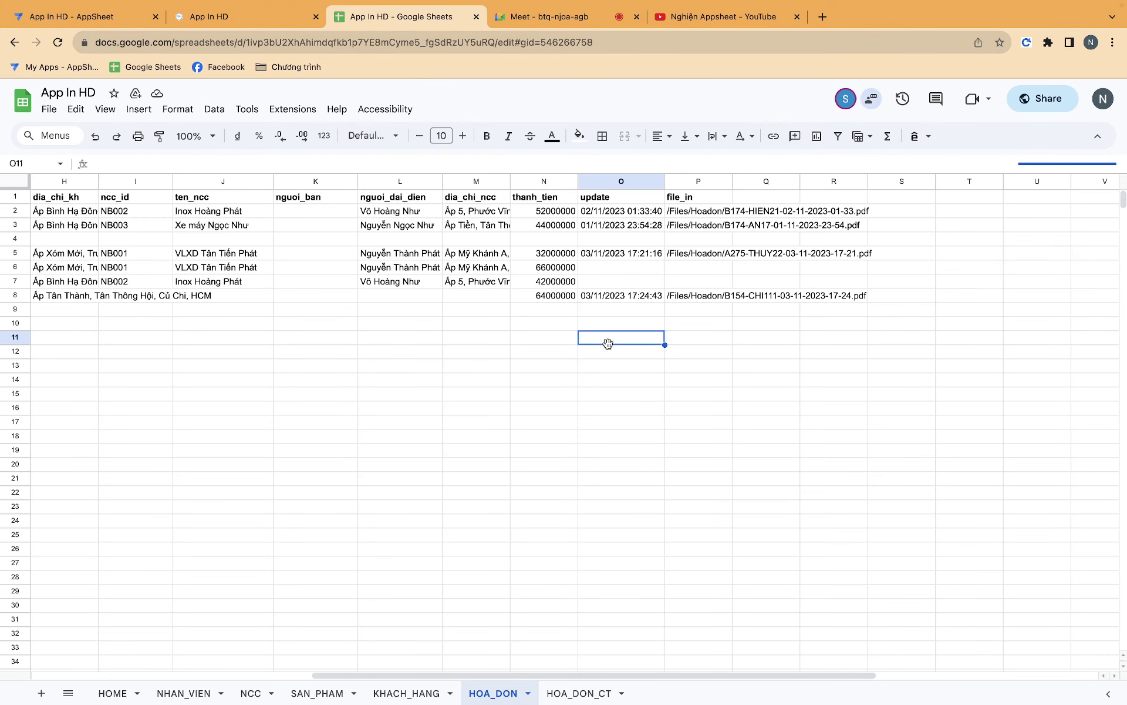
{"action": "left_click", "coordinate": [676, 181]}
{"action": "right_click", "coordinate": [676, 182]}
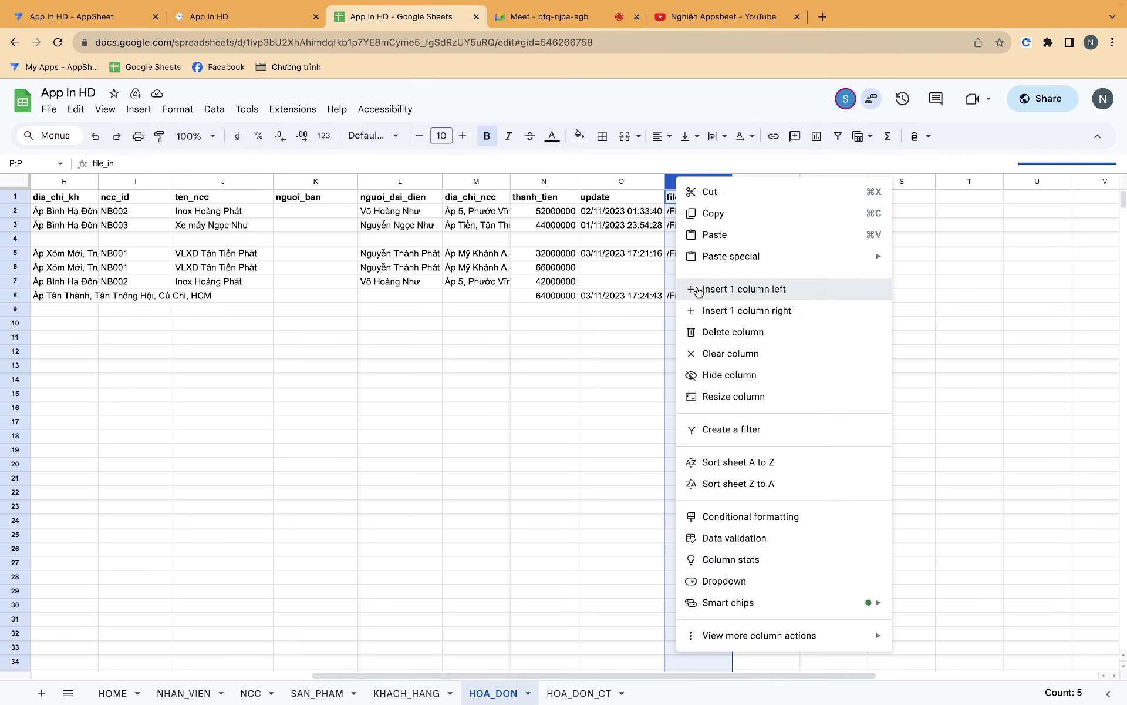
{"action": "left_click", "coordinate": [692, 287]}
{"action": "left_click", "coordinate": [682, 200]}
{"action": "type", "text": "TG"}
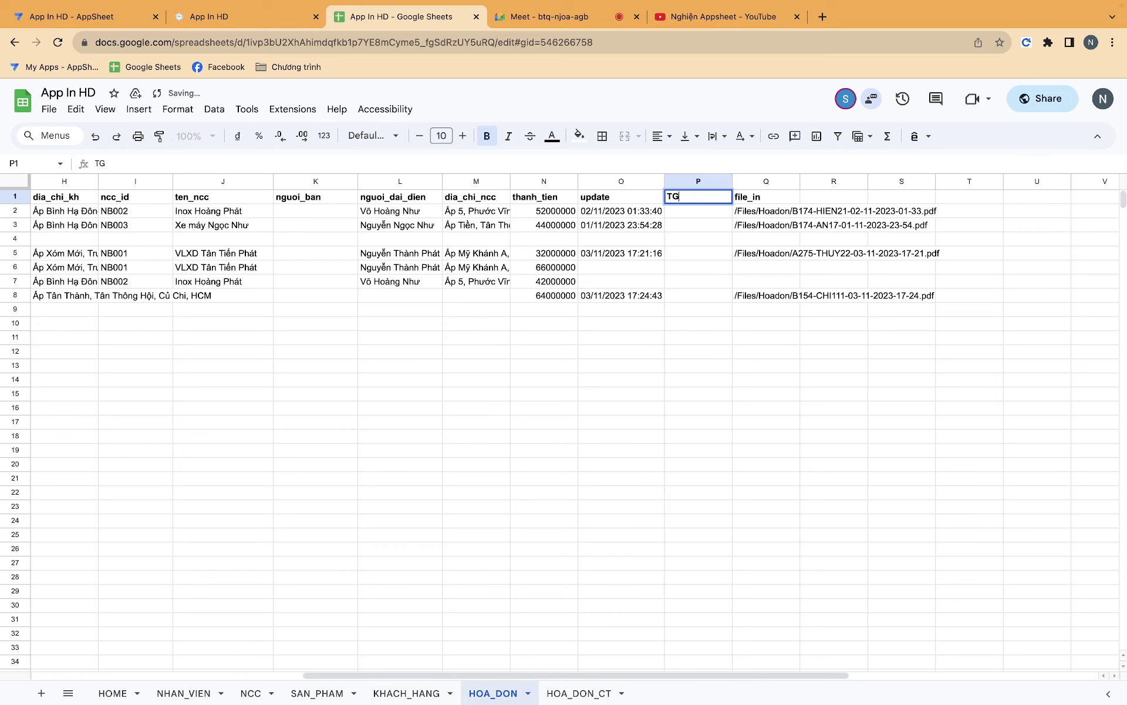
{"action": "type", "text": "_in"}
{"action": "key", "text": "Tab"}
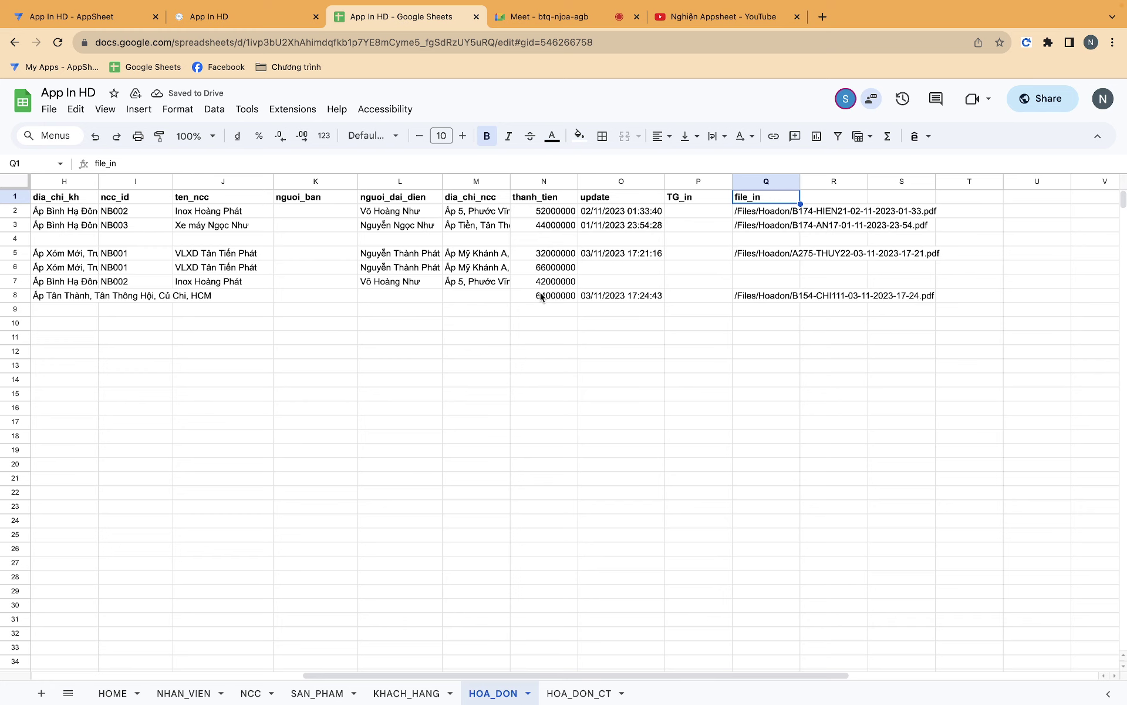
Insert a Mau_hoa_don column just left of TG_in
{"action": "left_click", "coordinate": [681, 182]}
{"action": "right_click", "coordinate": [682, 183]}
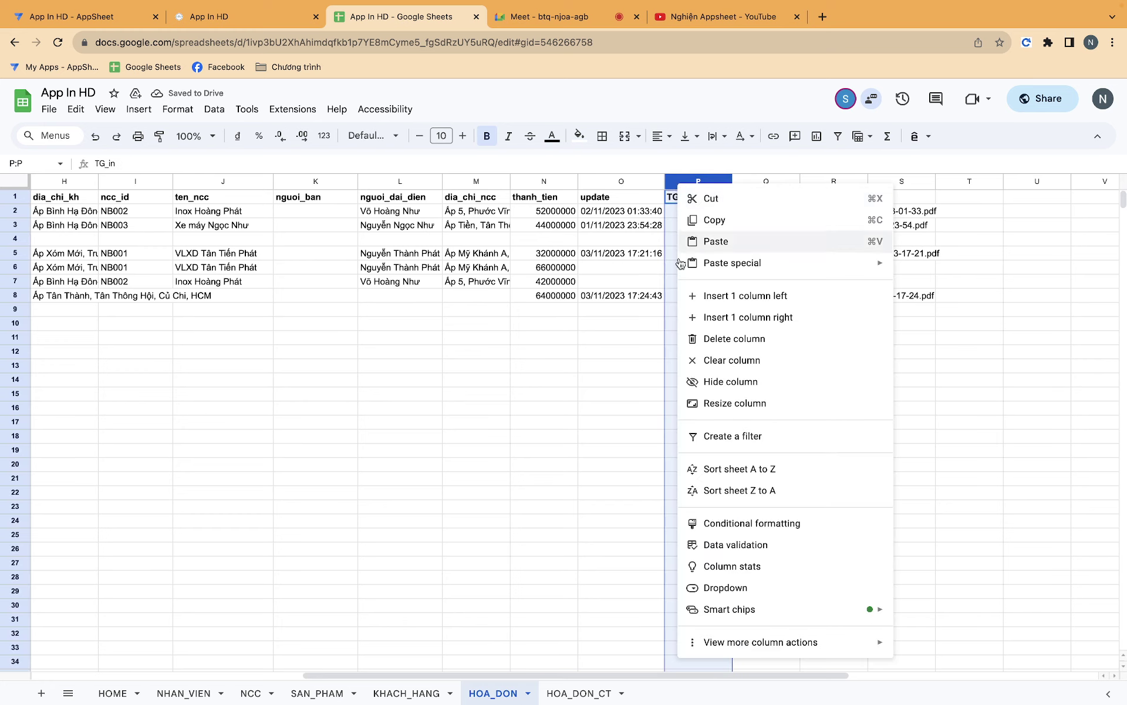
{"action": "left_click", "coordinate": [705, 297]}
{"action": "left_click", "coordinate": [680, 200]}
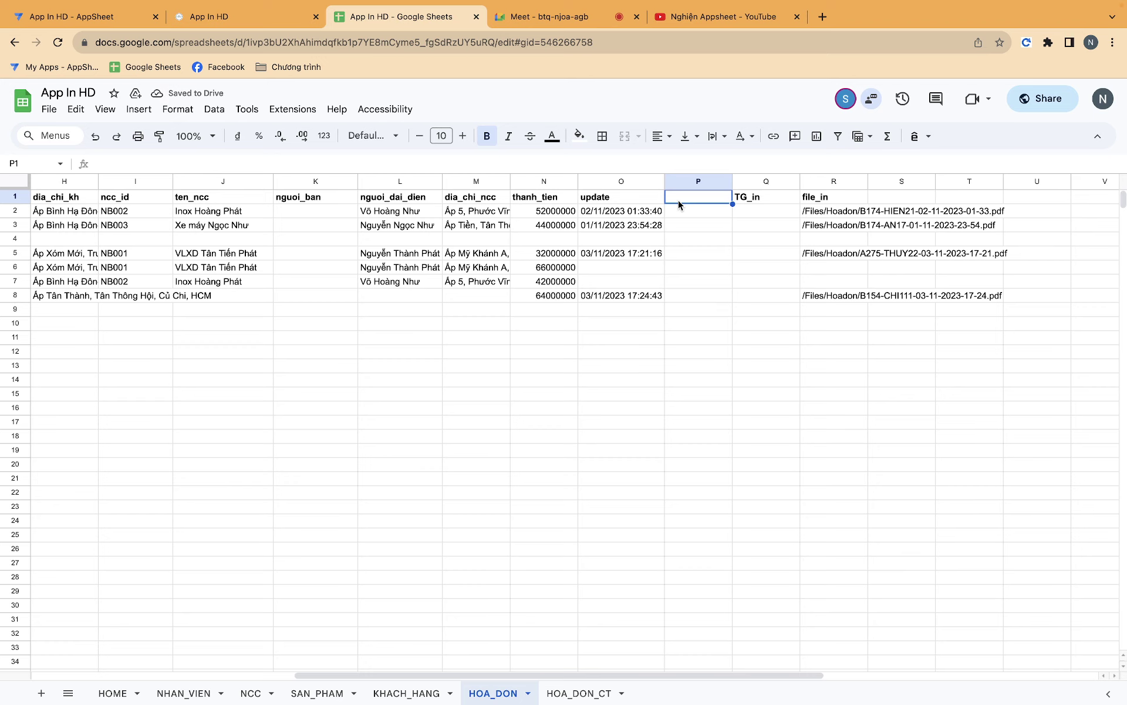
{"action": "type", "text": "Mau_hoa_do"}
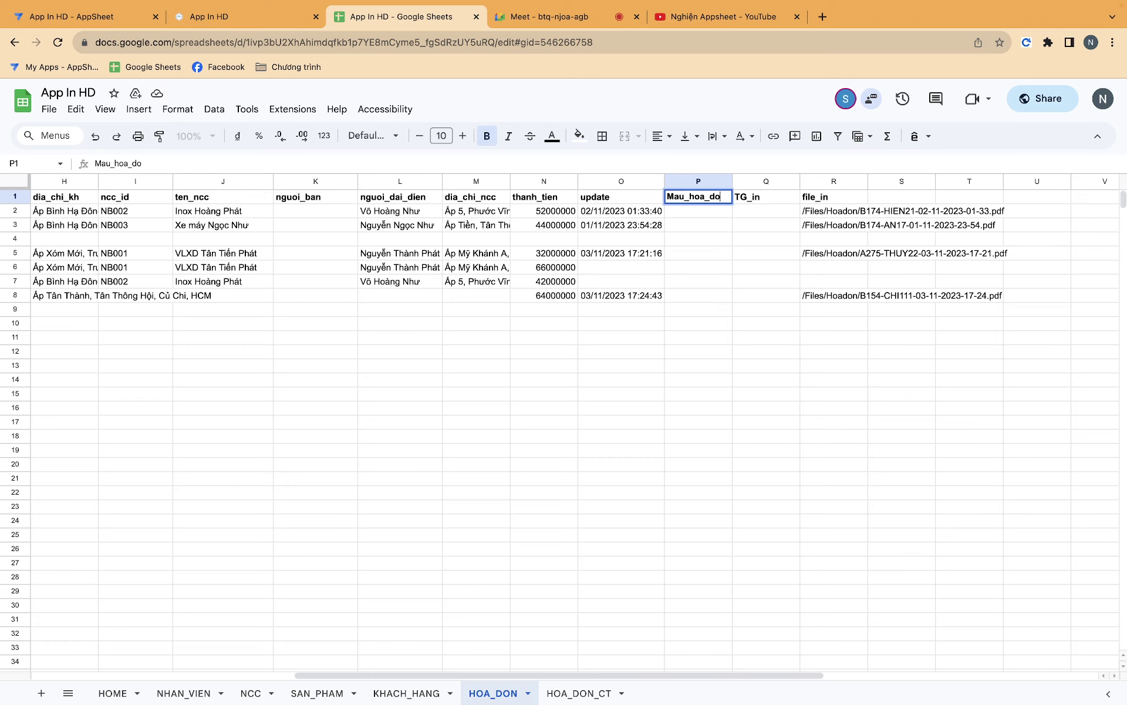
{"action": "type", "text": "n"}
{"action": "key", "text": "Tab"}
Regenerate the HOA_DON table structure and set TG_in's type to DateTime
{"action": "left_click", "coordinate": [118, 20]}
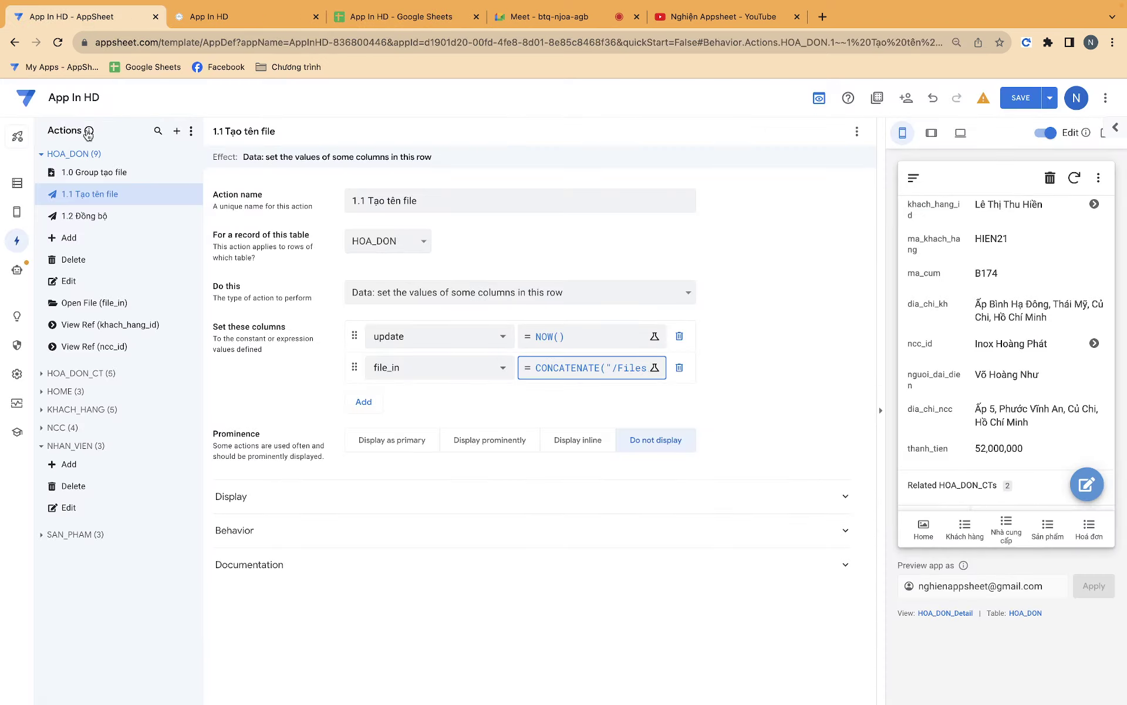
{"action": "left_click", "coordinate": [15, 196]}
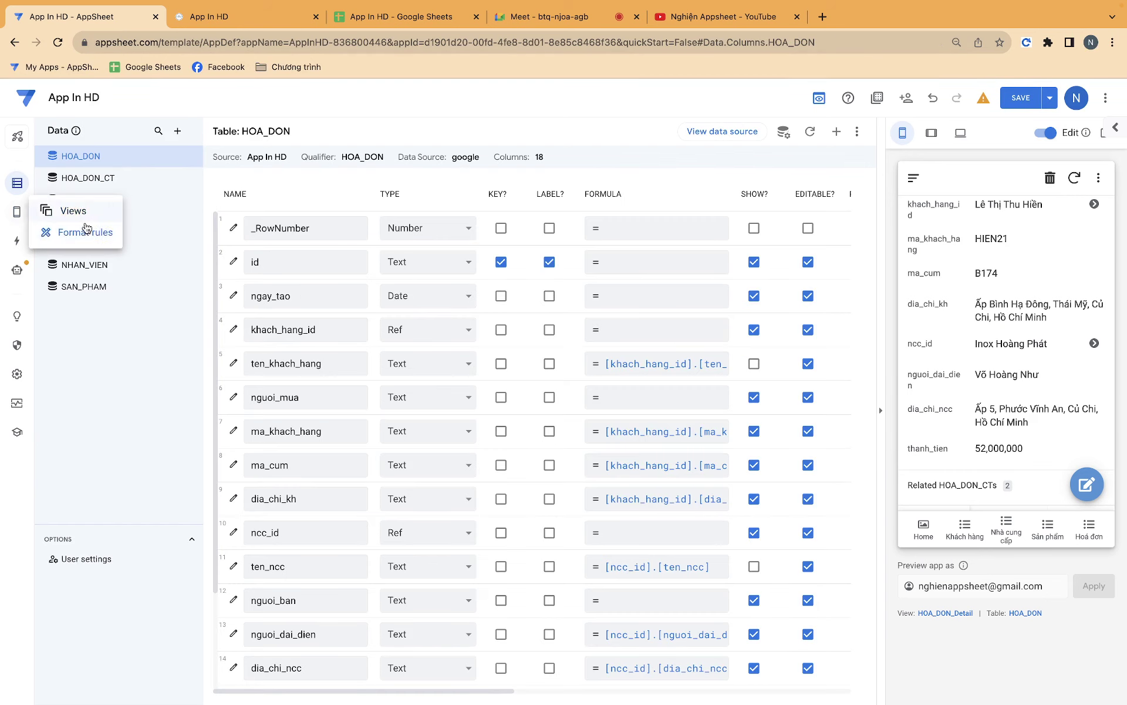
{"action": "left_click", "coordinate": [808, 131]}
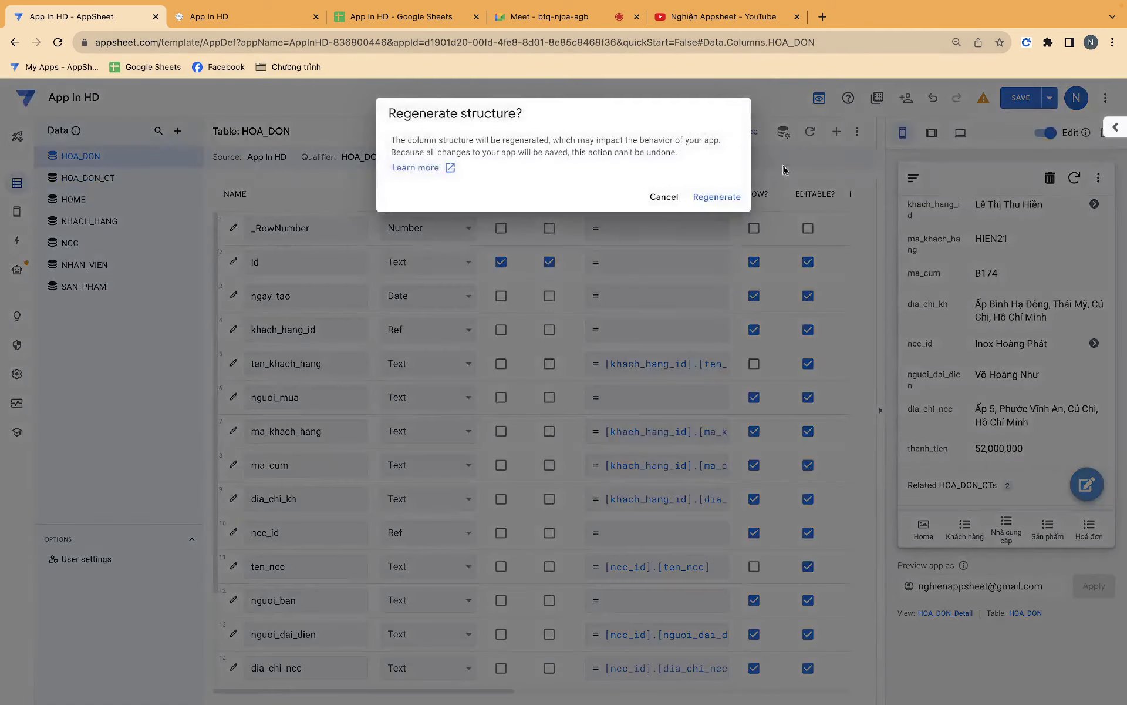
{"action": "left_click", "coordinate": [716, 197]}
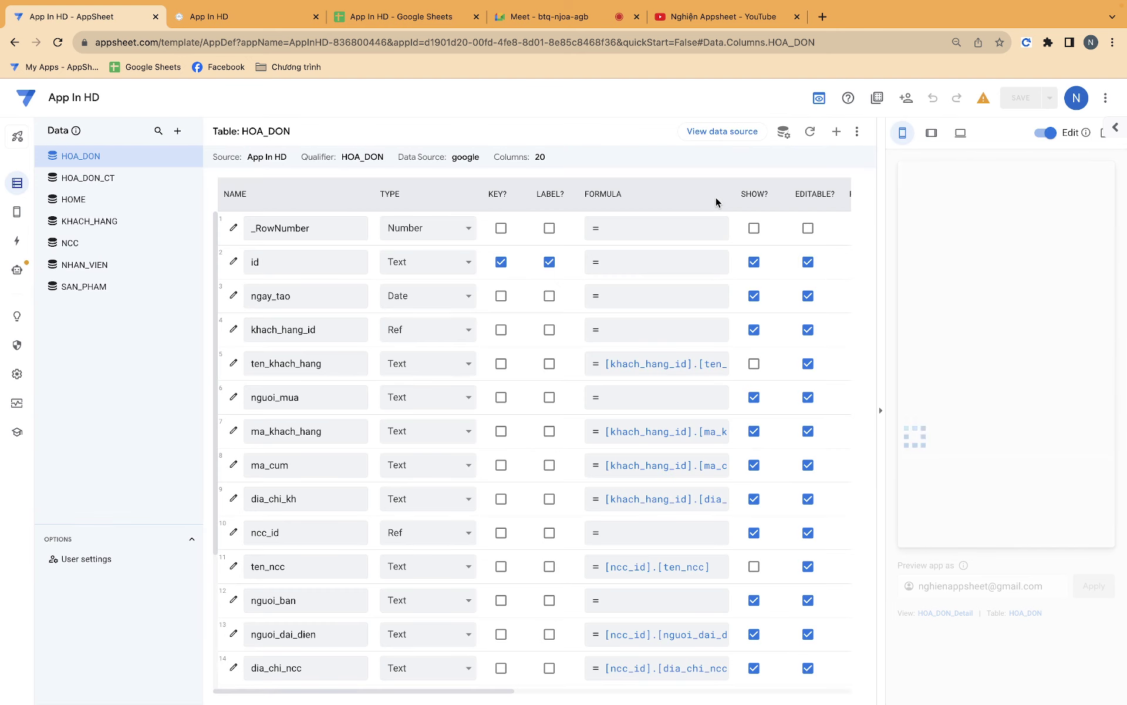
{"action": "scroll", "coordinate": [579, 496], "scroll_direction": "down", "scroll_amount": 3}
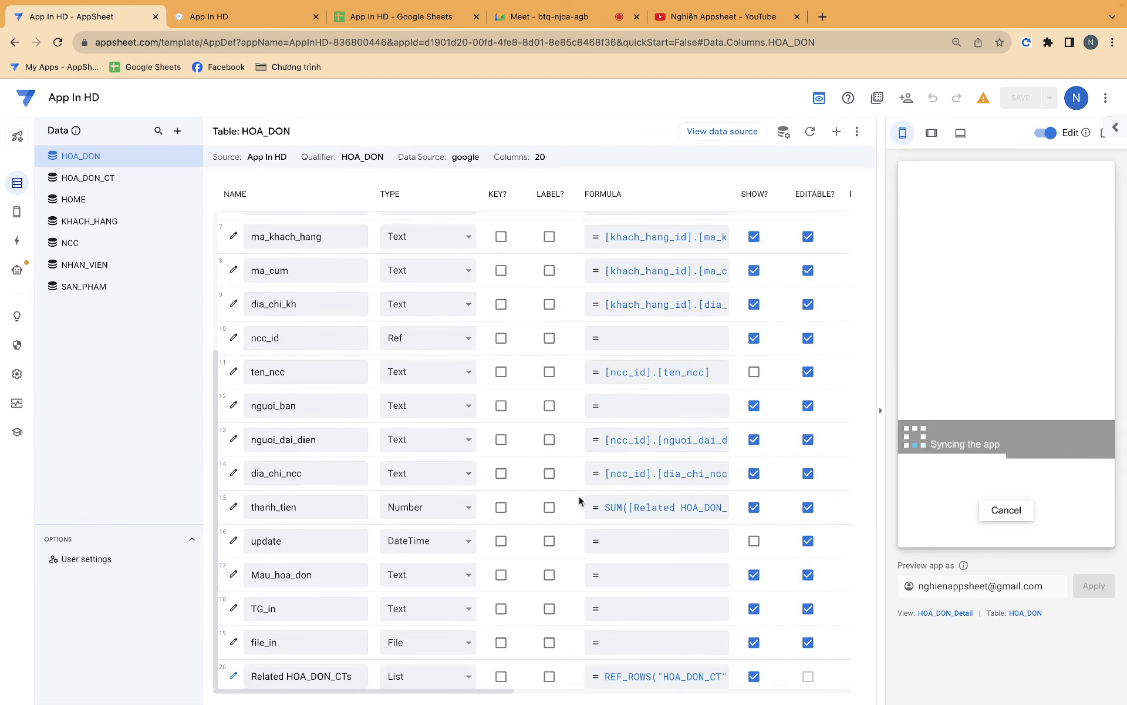
{"action": "left_click", "coordinate": [446, 611]}
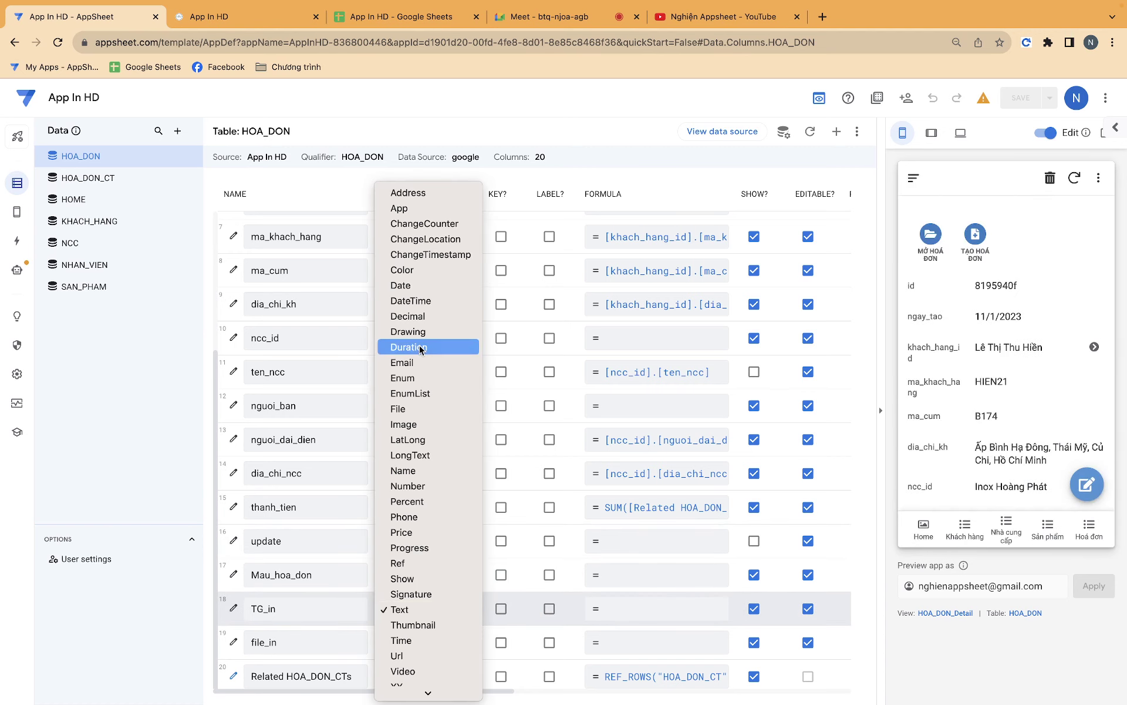
{"action": "left_click", "coordinate": [418, 301]}
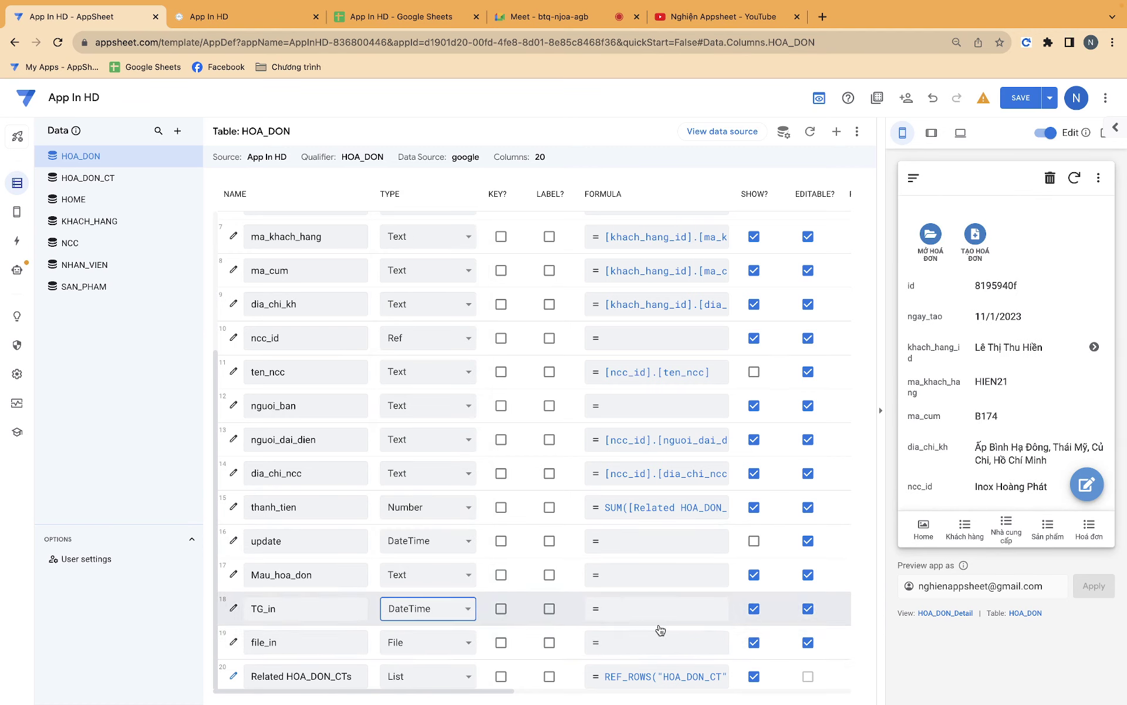
Set Mau_hoa_don's type to Enum, keeping it shown in the app
{"action": "scroll", "coordinate": [704, 626], "scroll_direction": "right", "scroll_amount": 3}
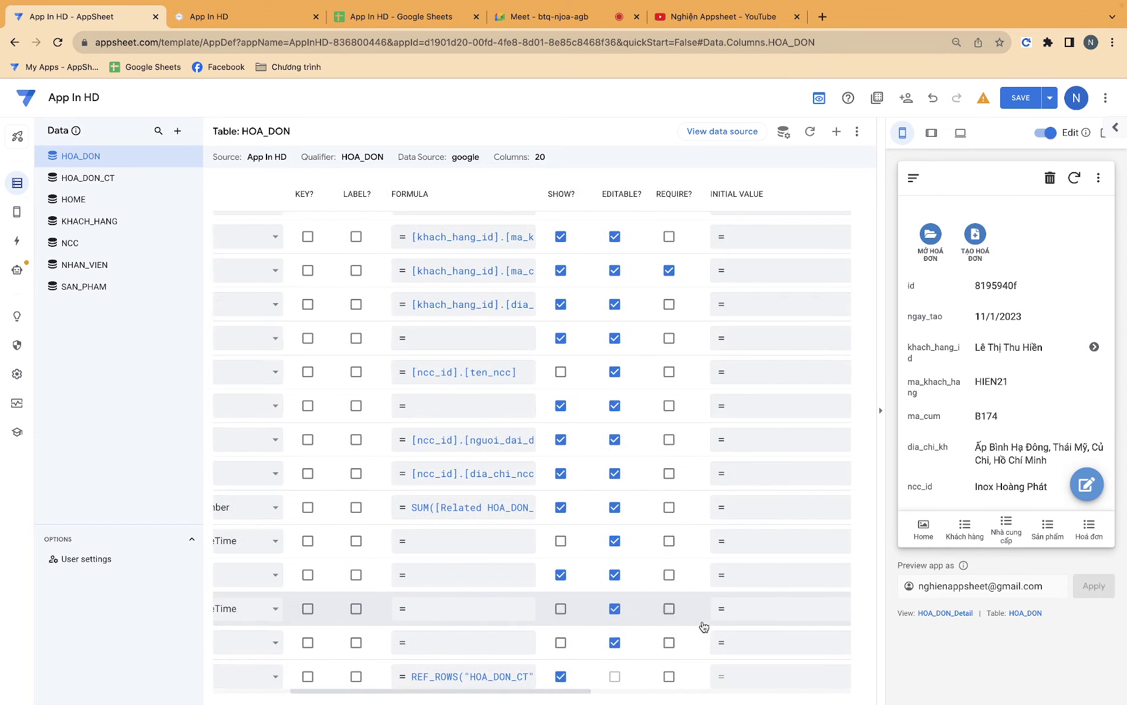
{"action": "scroll", "coordinate": [704, 627], "scroll_direction": "right", "scroll_amount": 2}
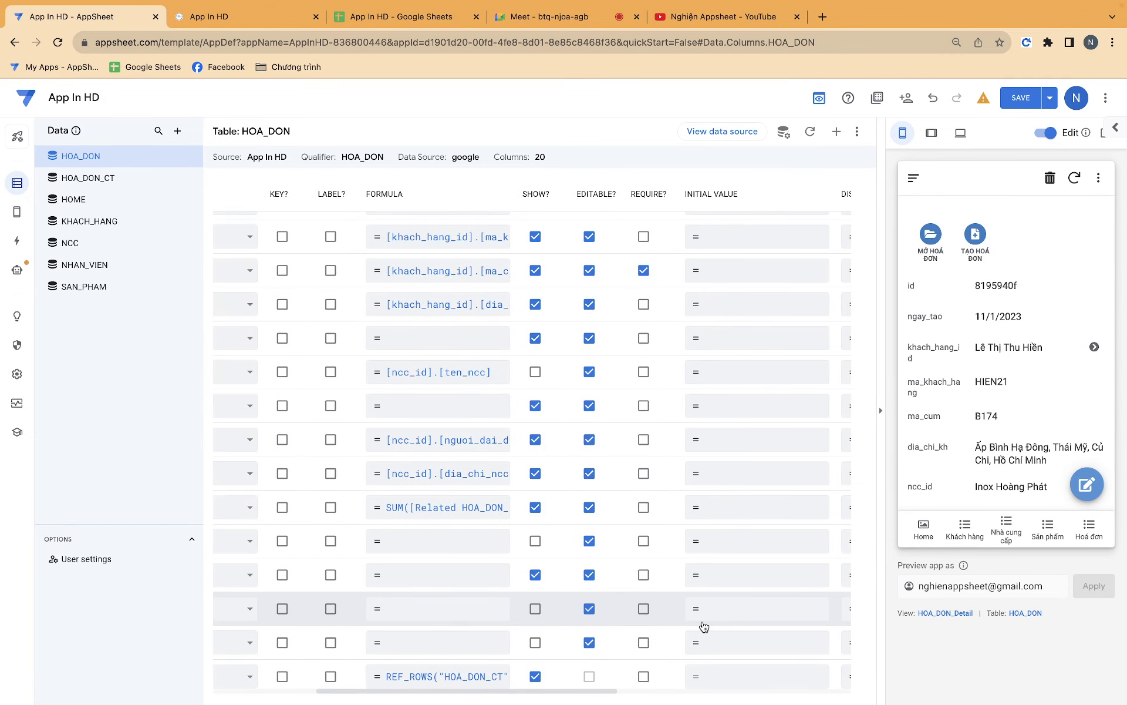
{"action": "scroll", "coordinate": [704, 626], "scroll_direction": "left", "scroll_amount": 3}
{"action": "scroll", "coordinate": [705, 626], "scroll_direction": "left", "scroll_amount": 2}
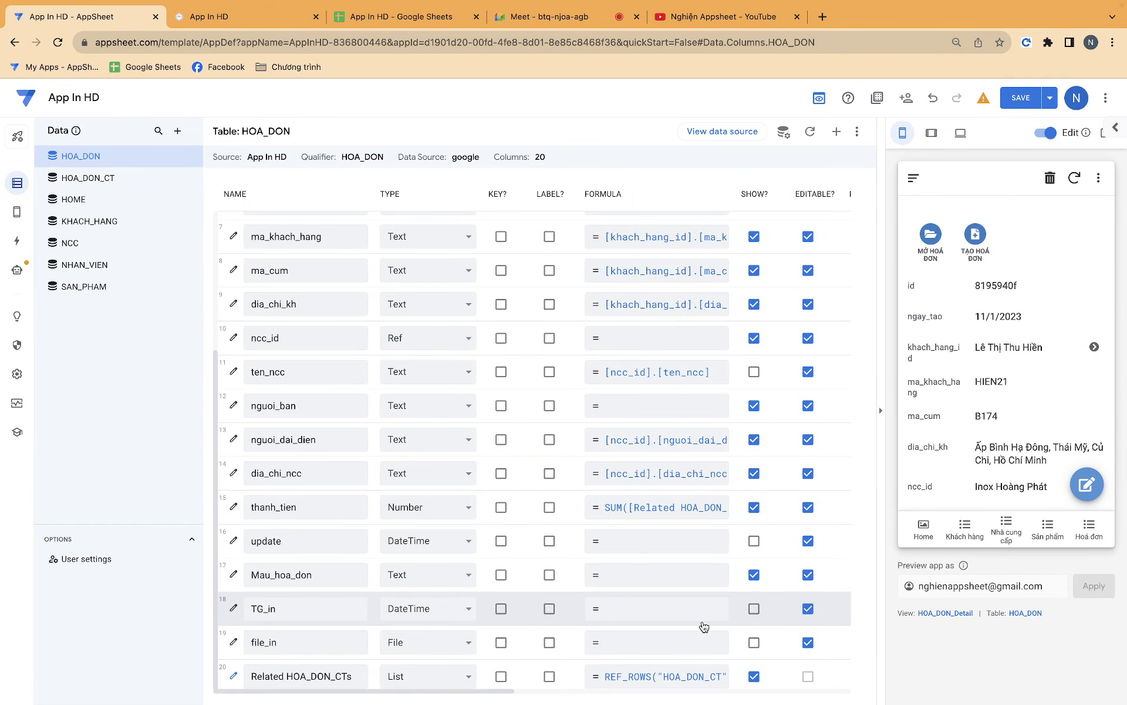
{"action": "left_click", "coordinate": [755, 577]}
{"action": "left_click", "coordinate": [755, 576]}
{"action": "left_click", "coordinate": [394, 575]}
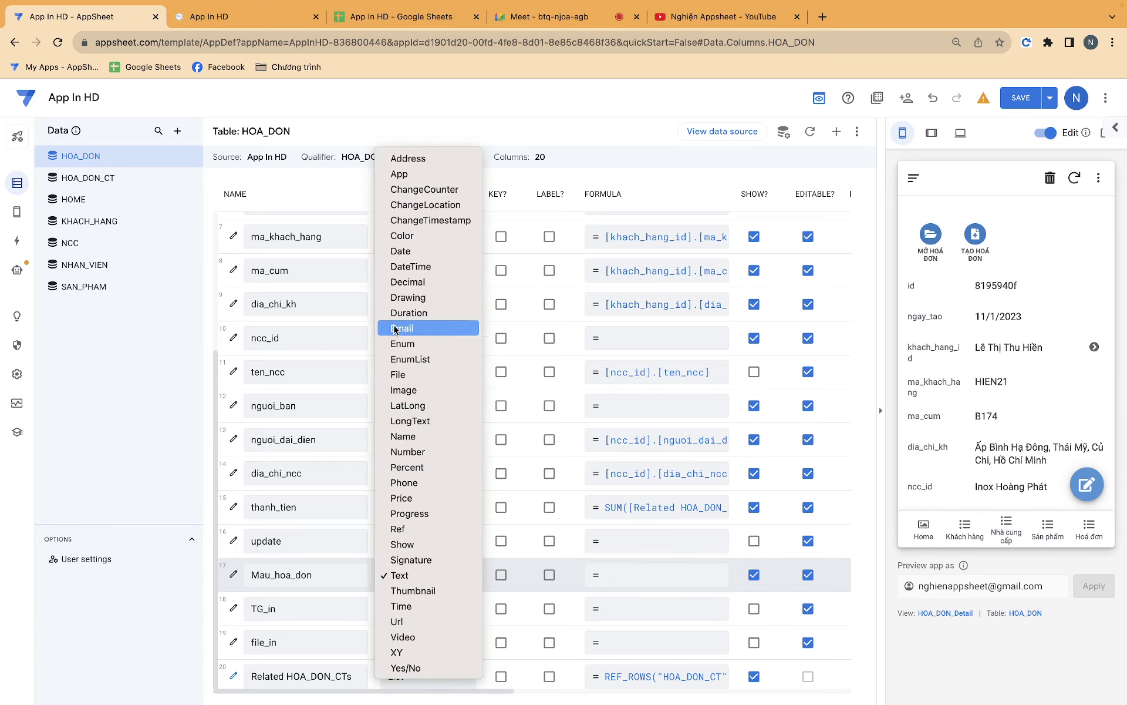
{"action": "left_click", "coordinate": [389, 344]}
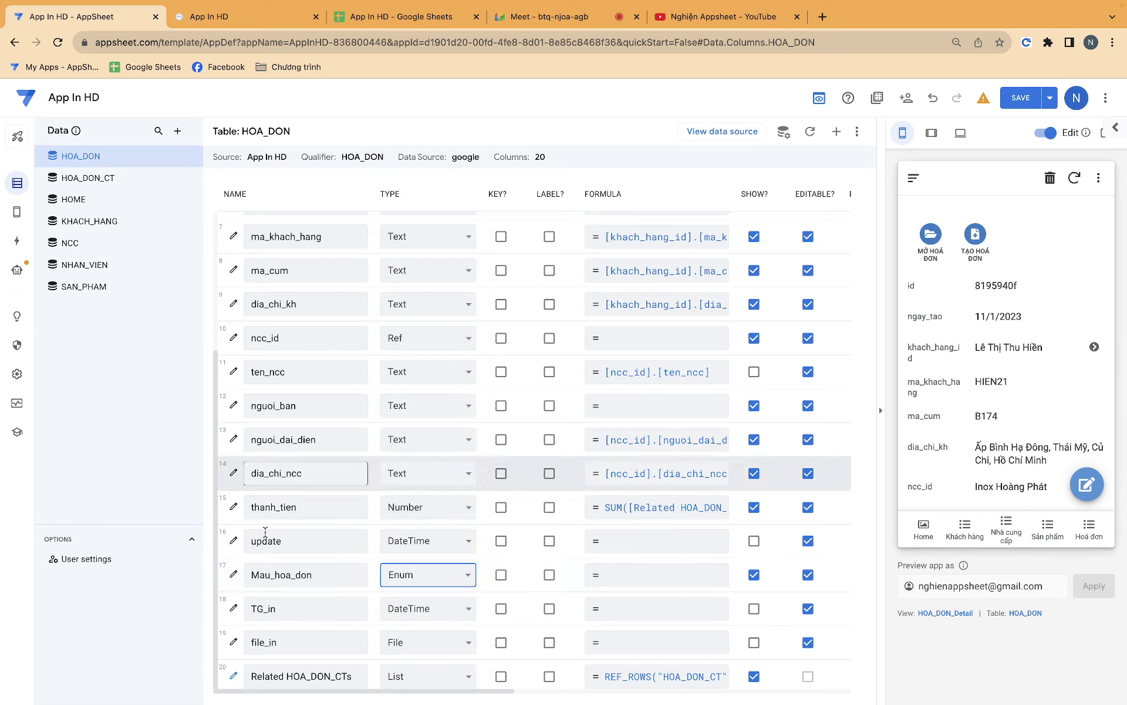
Add three Enum value slots to Mau_hoa_don, type 'Mâu' in the first, then close unsaved
{"action": "left_click", "coordinate": [233, 574]}
{"action": "left_click", "coordinate": [494, 404]}
{"action": "left_click", "coordinate": [495, 435]}
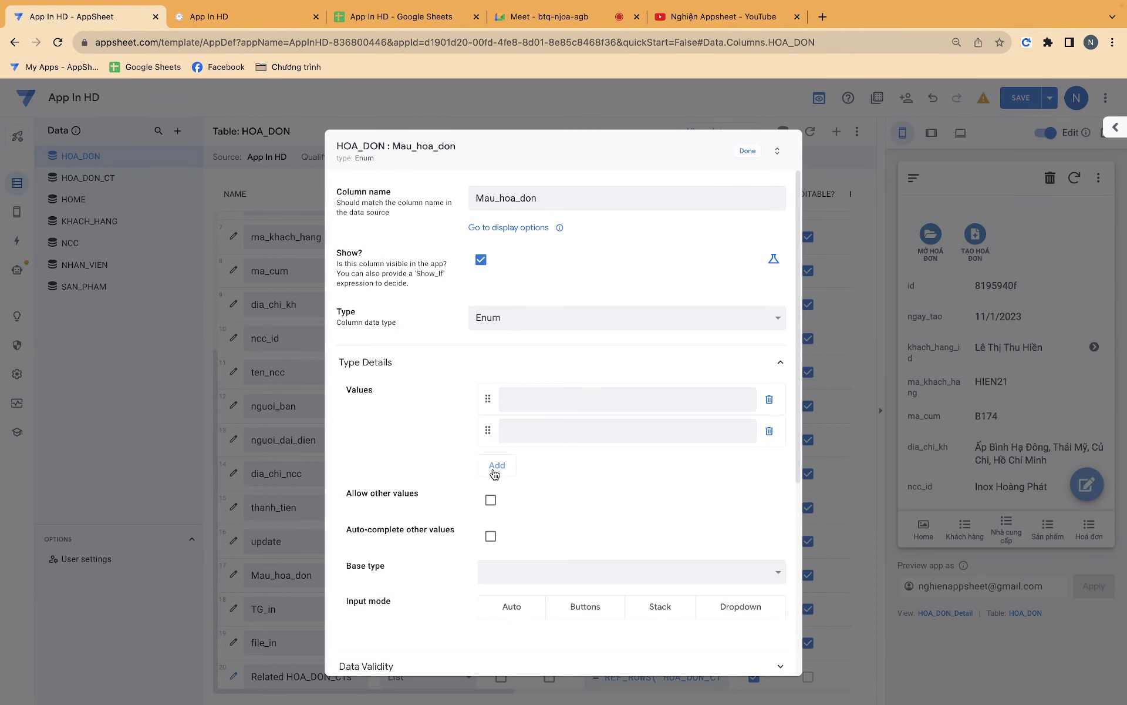
{"action": "left_click", "coordinate": [496, 466]}
{"action": "left_click", "coordinate": [519, 405]}
{"action": "type", "text": "Mâ"}
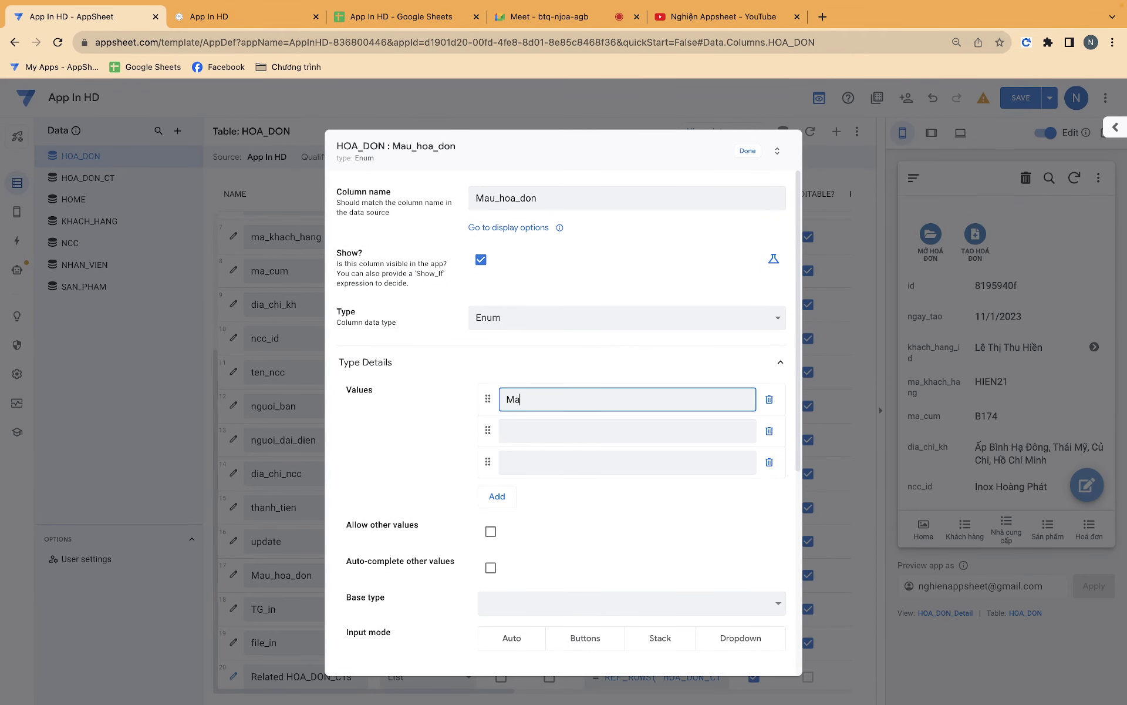
{"action": "type", "text": "u"}
{"action": "left_click", "coordinate": [747, 151]}
Look over the HOA_DON and HOME sheets in Google Sheets, then return to AppSheet
{"action": "left_click", "coordinate": [394, 16]}
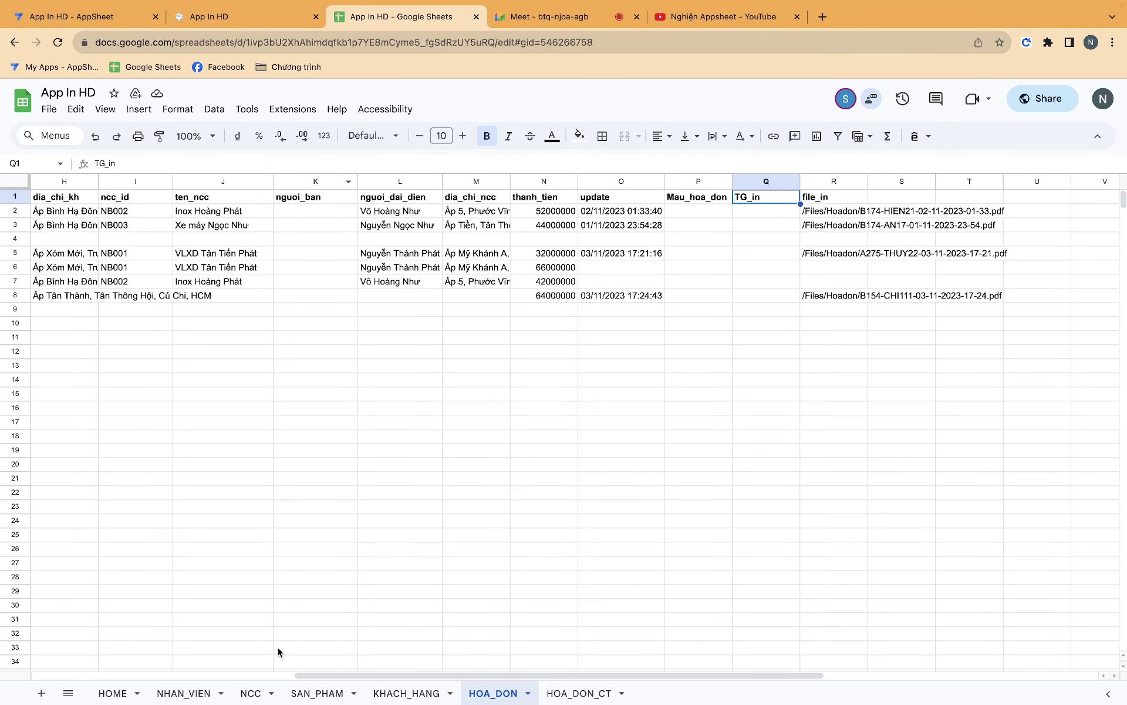
{"action": "left_click", "coordinate": [127, 694]}
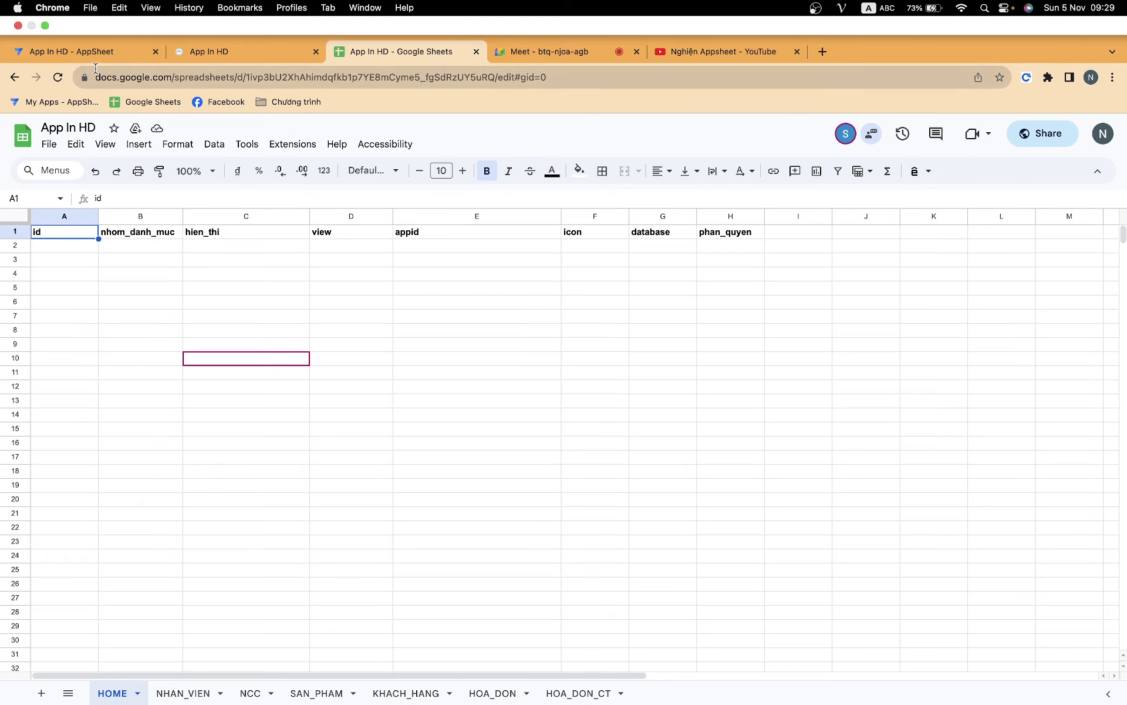
{"action": "left_click", "coordinate": [94, 59]}
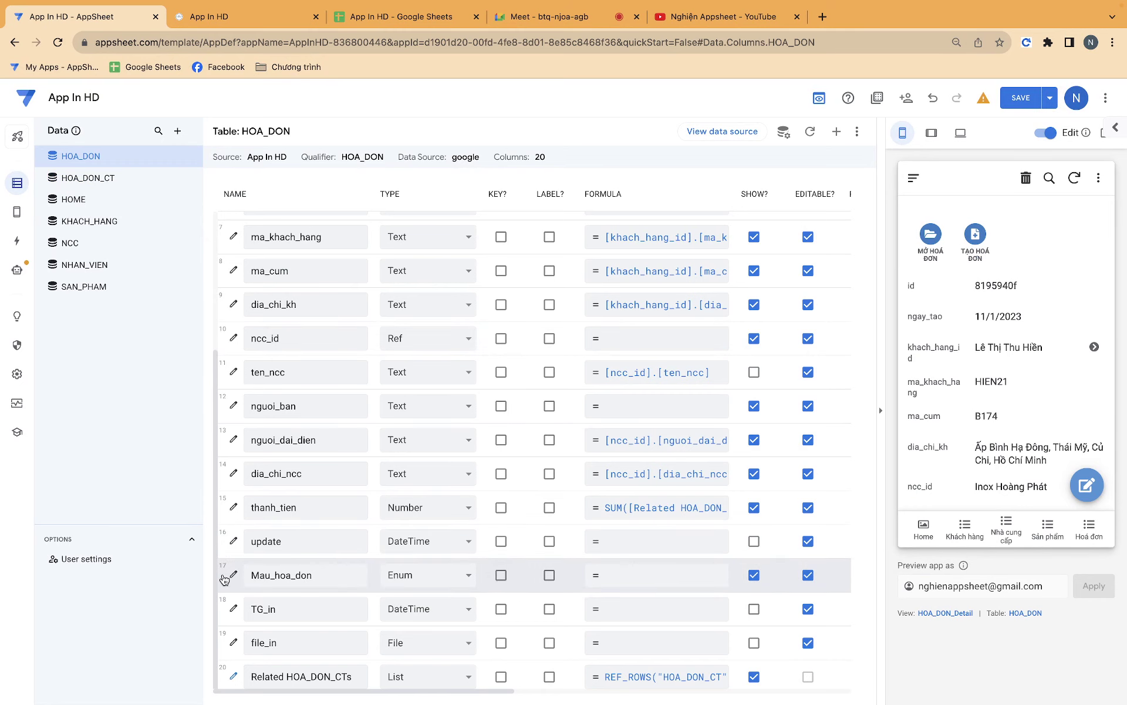
Give Mau_hoa_don the Enum values Mẫu số 1, Mẫu số 2 and Mẫu số 3
{"action": "left_click", "coordinate": [232, 574]}
{"action": "left_click", "coordinate": [497, 400]}
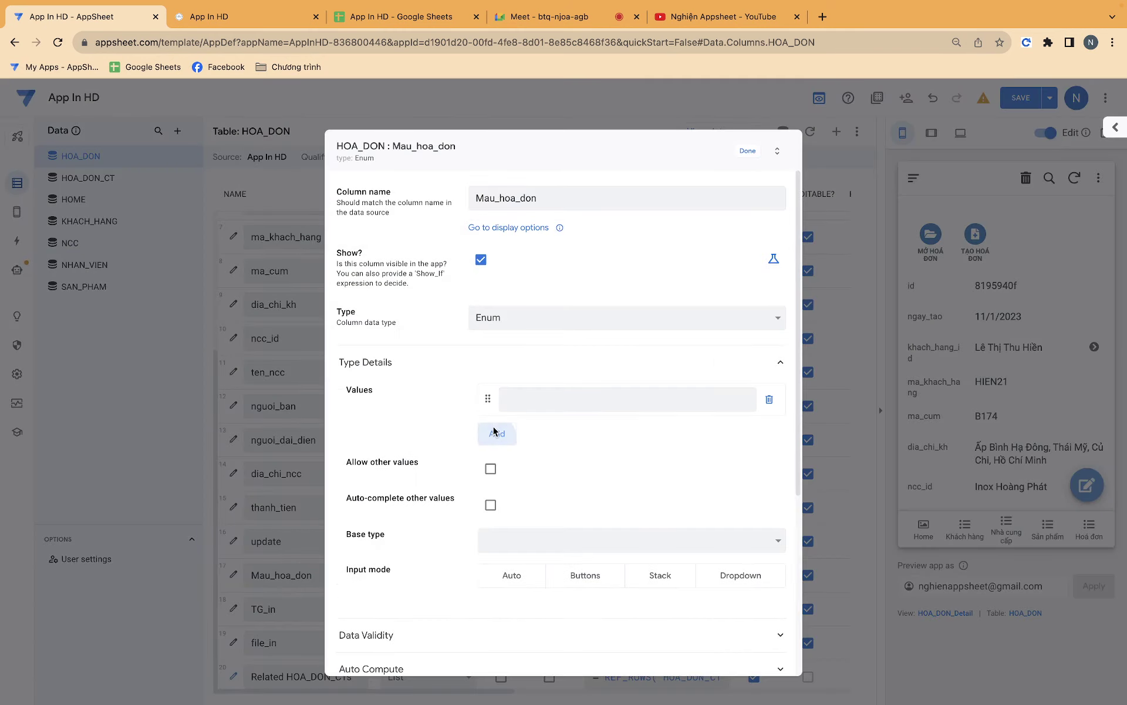
{"action": "left_click", "coordinate": [496, 431]}
{"action": "left_click", "coordinate": [496, 464]}
{"action": "left_click", "coordinate": [534, 405]}
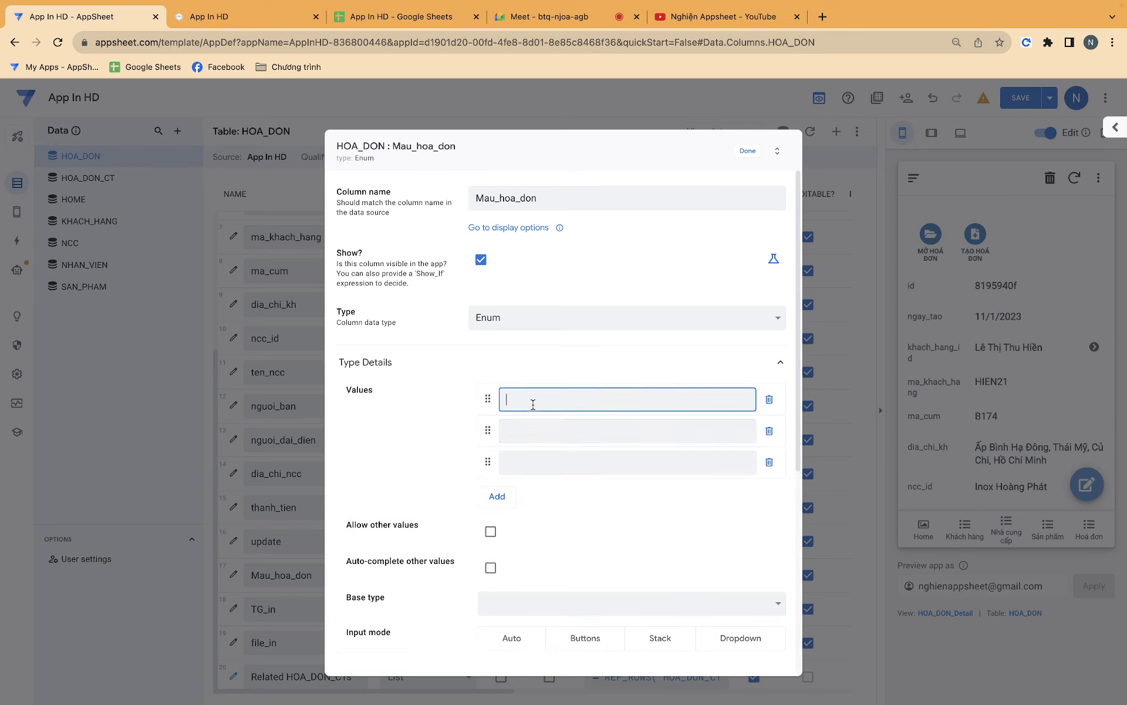
{"action": "type", "text": "Mâu"}
{"action": "type", "text": " 1"}
{"action": "left_click", "coordinate": [543, 429]}
{"action": "type", "text": "Mẫu số"}
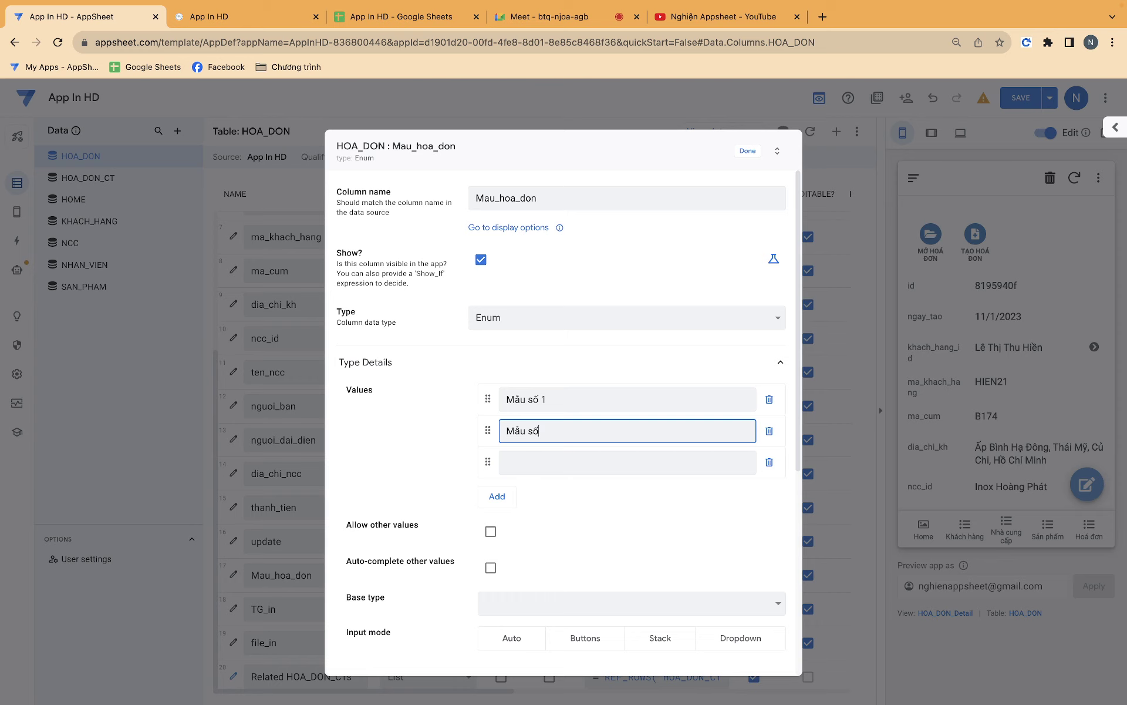
{"action": "type", "text": " 2"}
{"action": "left_click", "coordinate": [540, 461]}
{"action": "type", "text": "M"}
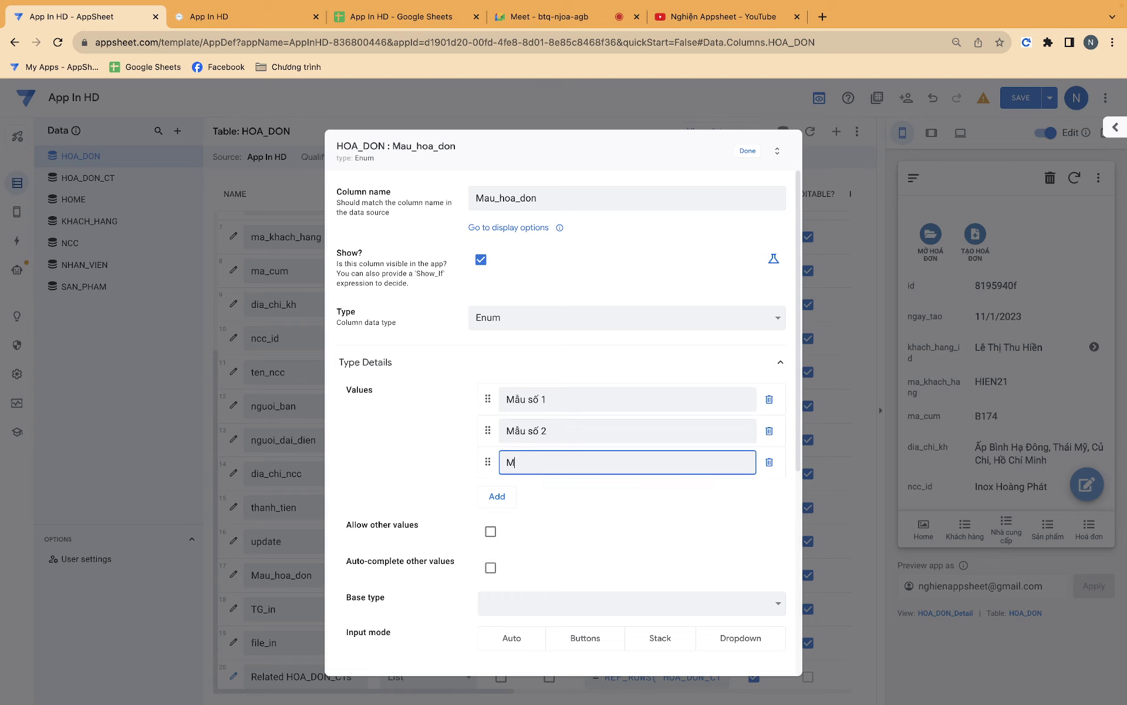
{"action": "type", "text": "ẫu số 3"}
{"action": "scroll", "coordinate": [716, 372], "scroll_direction": "down", "scroll_amount": 1}
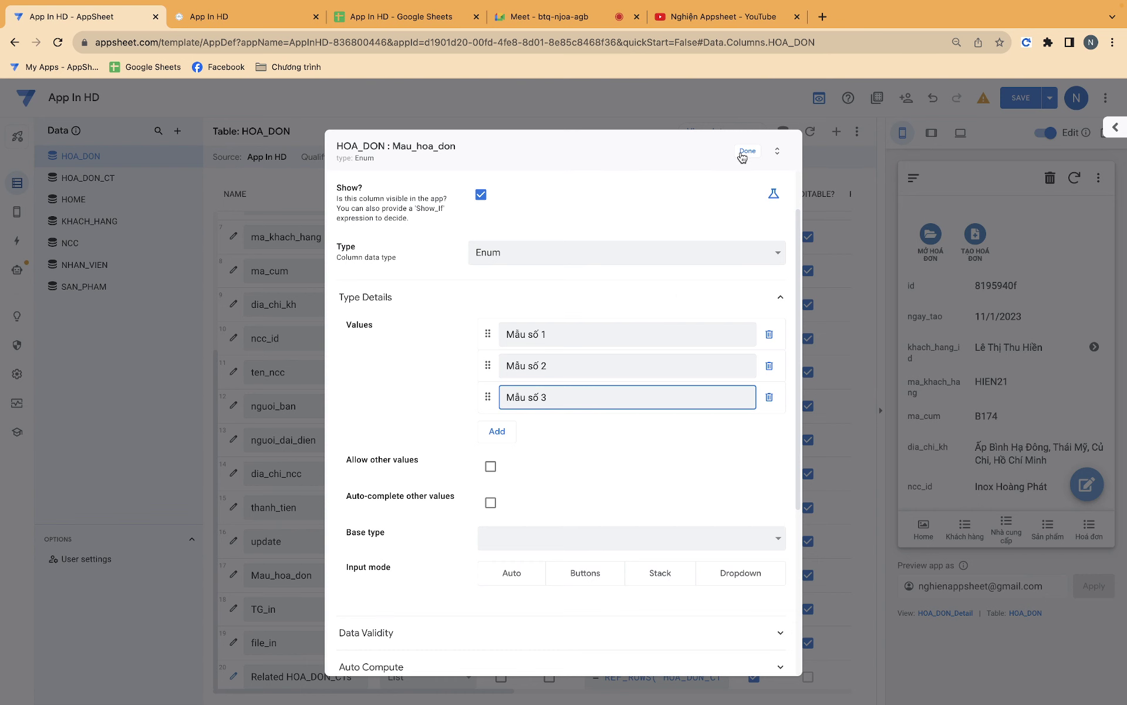
{"action": "left_click", "coordinate": [747, 151]}
Set Mau_hoa_don's initial value to "Mẫu số 1"
{"action": "scroll", "coordinate": [567, 569], "scroll_direction": "right", "scroll_amount": 1}
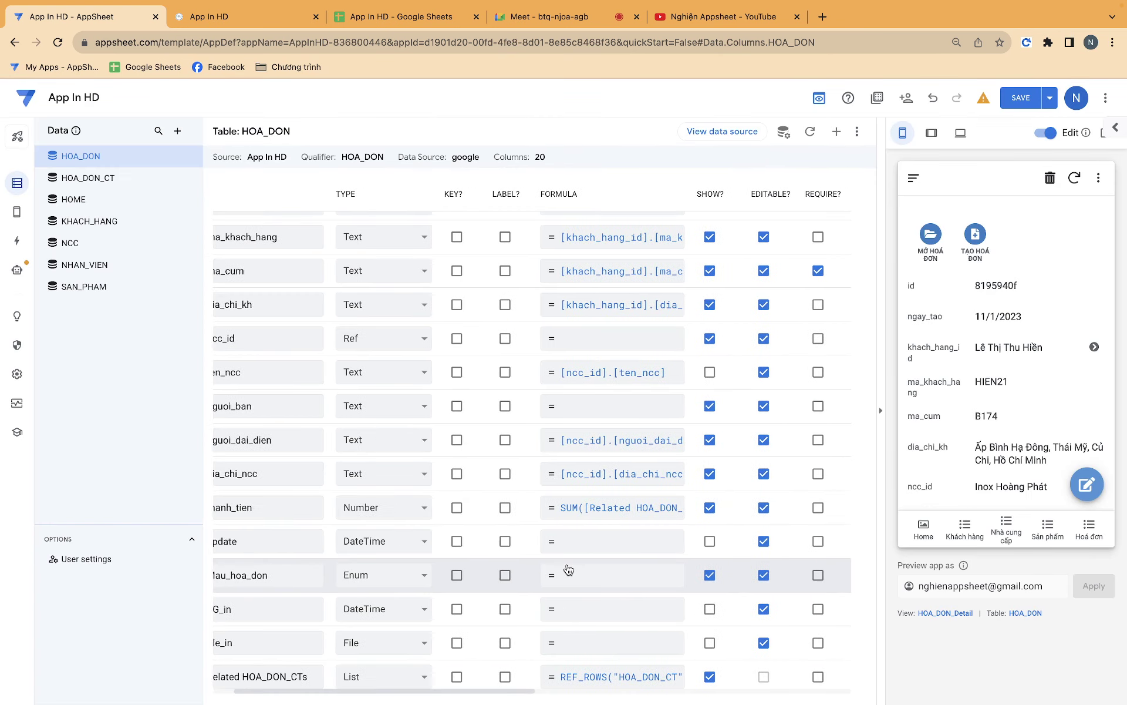
{"action": "scroll", "coordinate": [568, 569], "scroll_direction": "right", "scroll_amount": 4}
{"action": "left_click", "coordinate": [712, 578]}
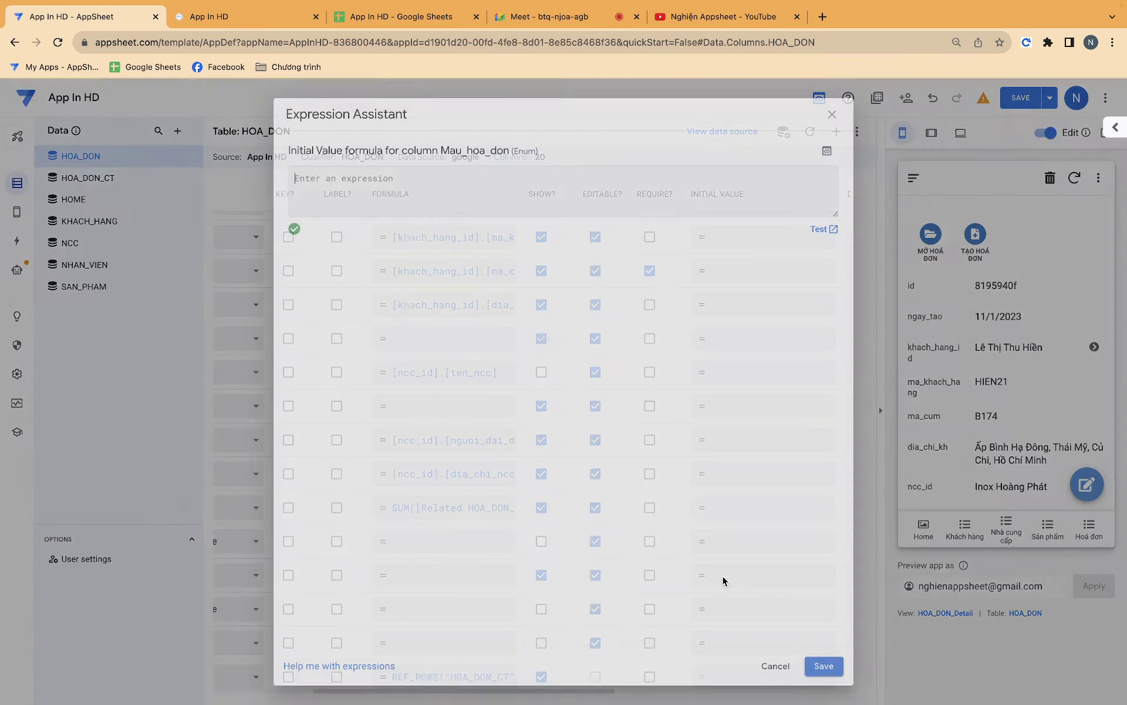
{"action": "type", "text": "Mẫu số "}
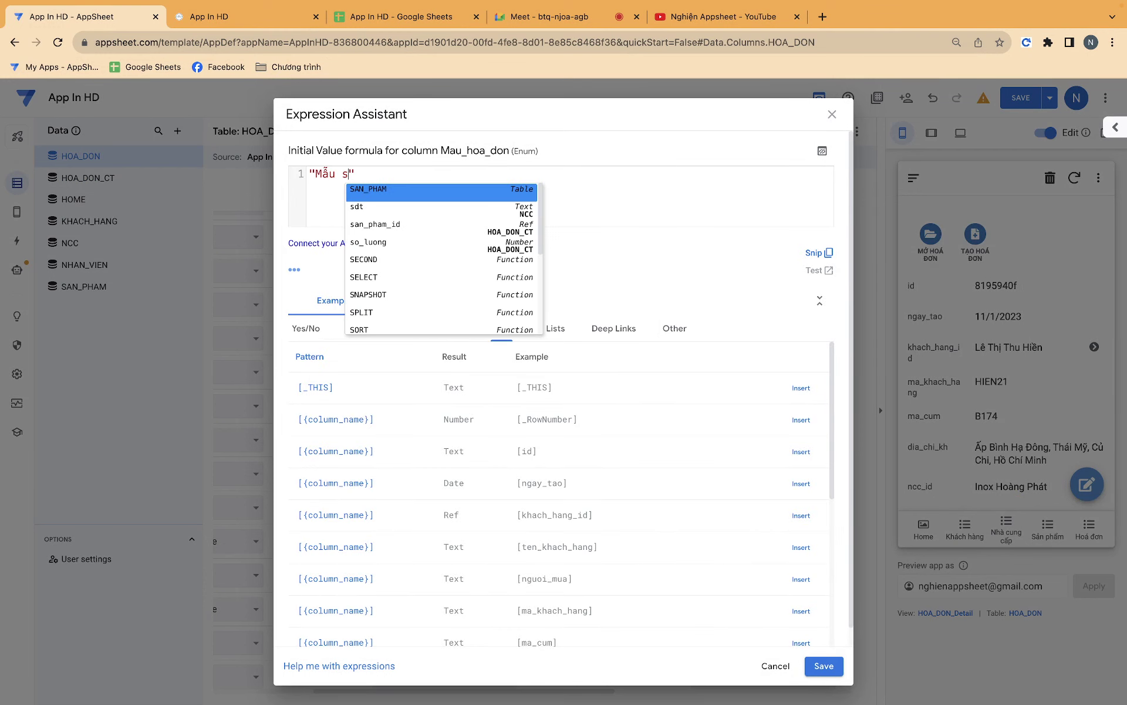
{"action": "type", "text": "1"}
{"action": "left_click", "coordinate": [824, 665]}
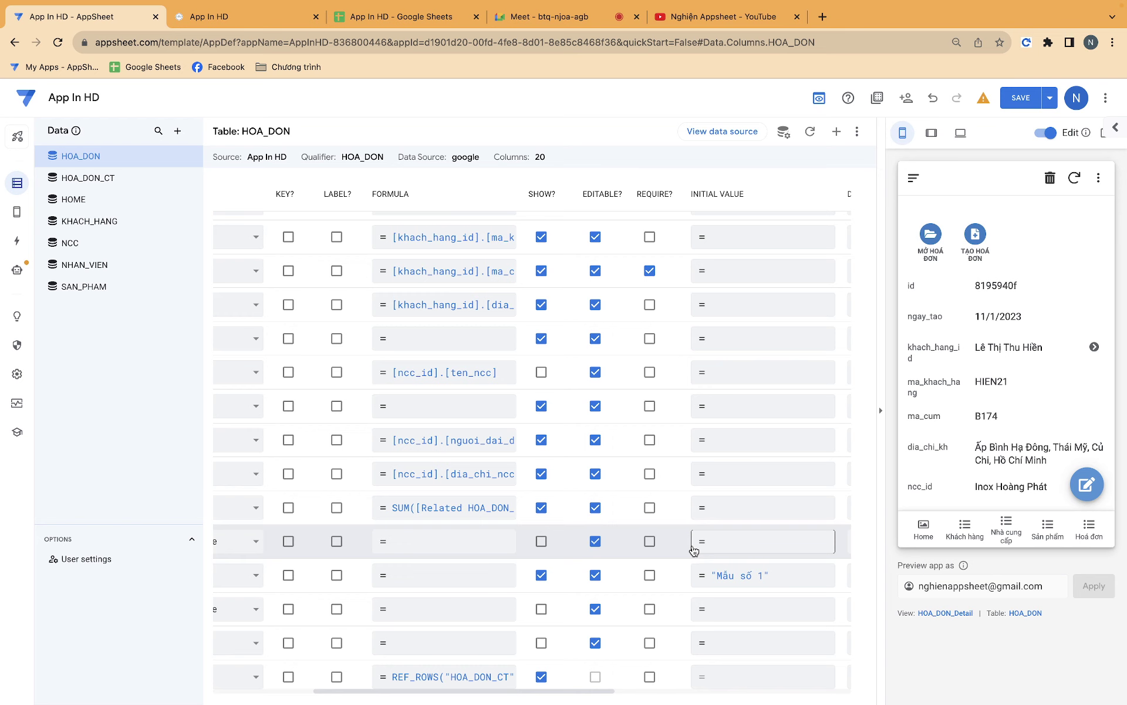
{"action": "scroll", "coordinate": [696, 549], "scroll_direction": "left", "scroll_amount": 3}
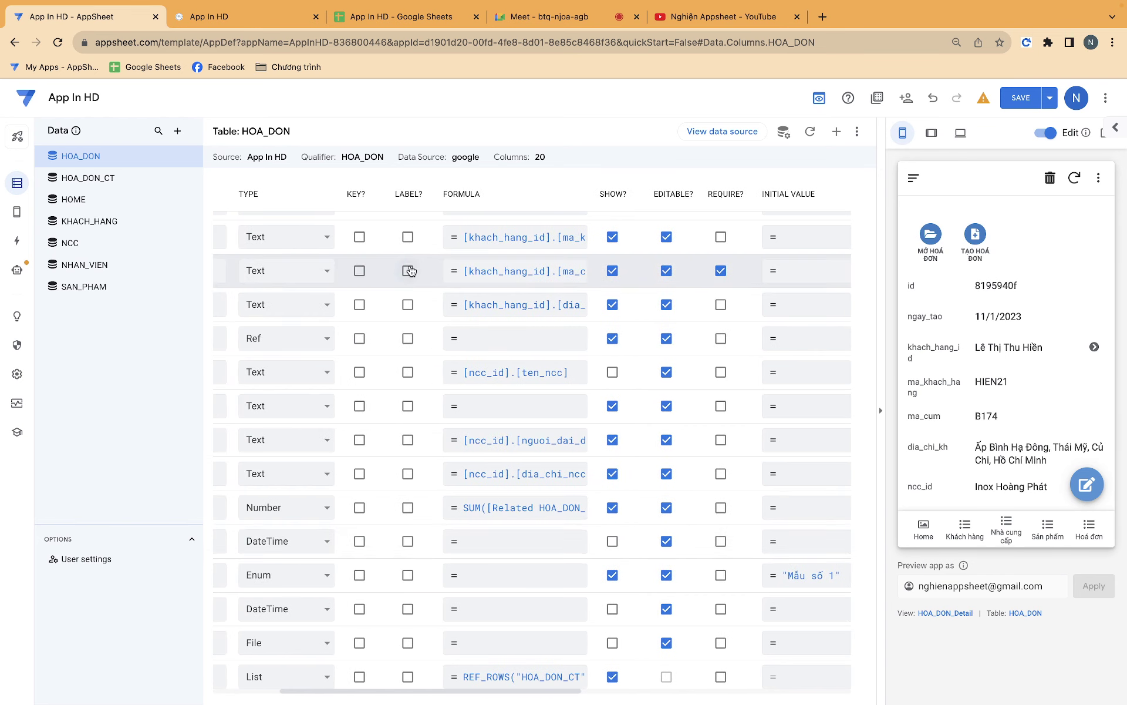
{"action": "scroll", "coordinate": [344, 289], "scroll_direction": "left", "scroll_amount": 5}
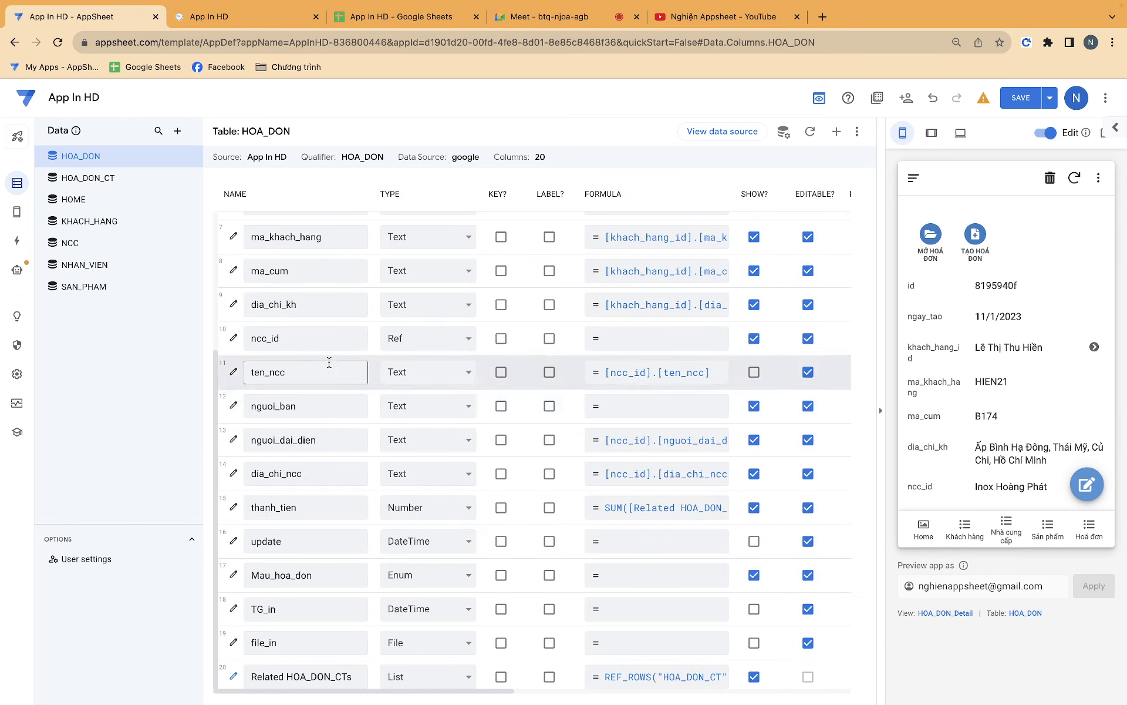
{"action": "scroll", "coordinate": [377, 541], "scroll_direction": "right", "scroll_amount": 10}
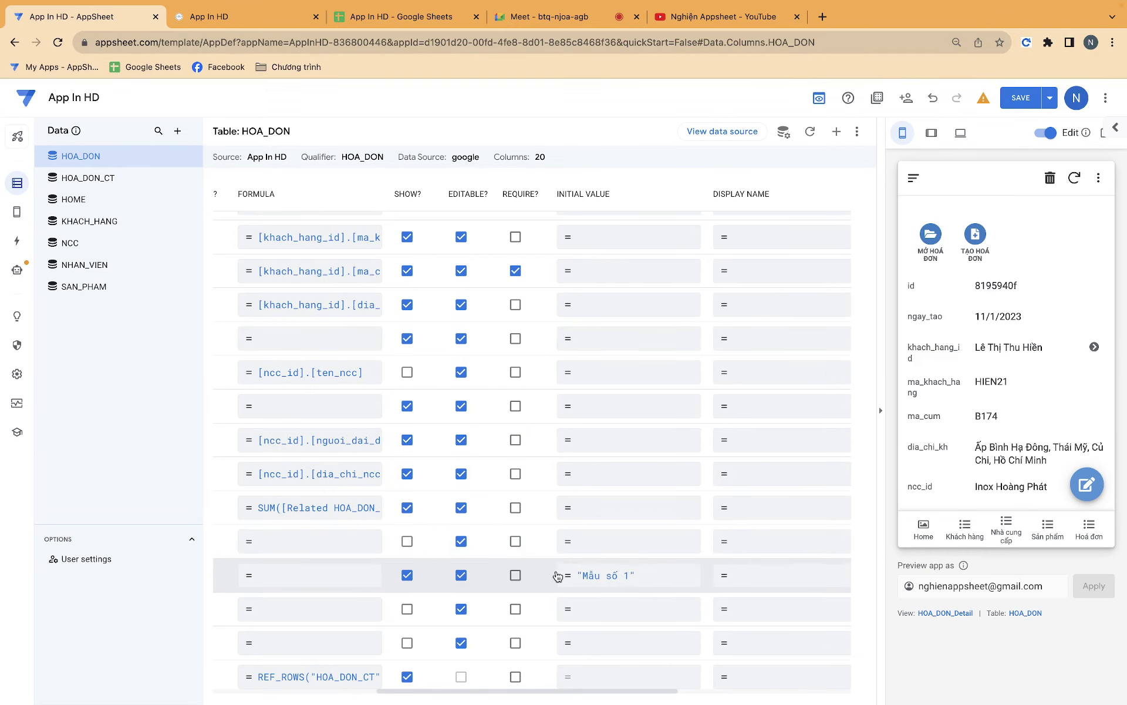
Make 1.1 Tạo tên file store NOW() in TG_in and build file_in from TG_in instead of update
{"action": "left_click", "coordinate": [16, 242]}
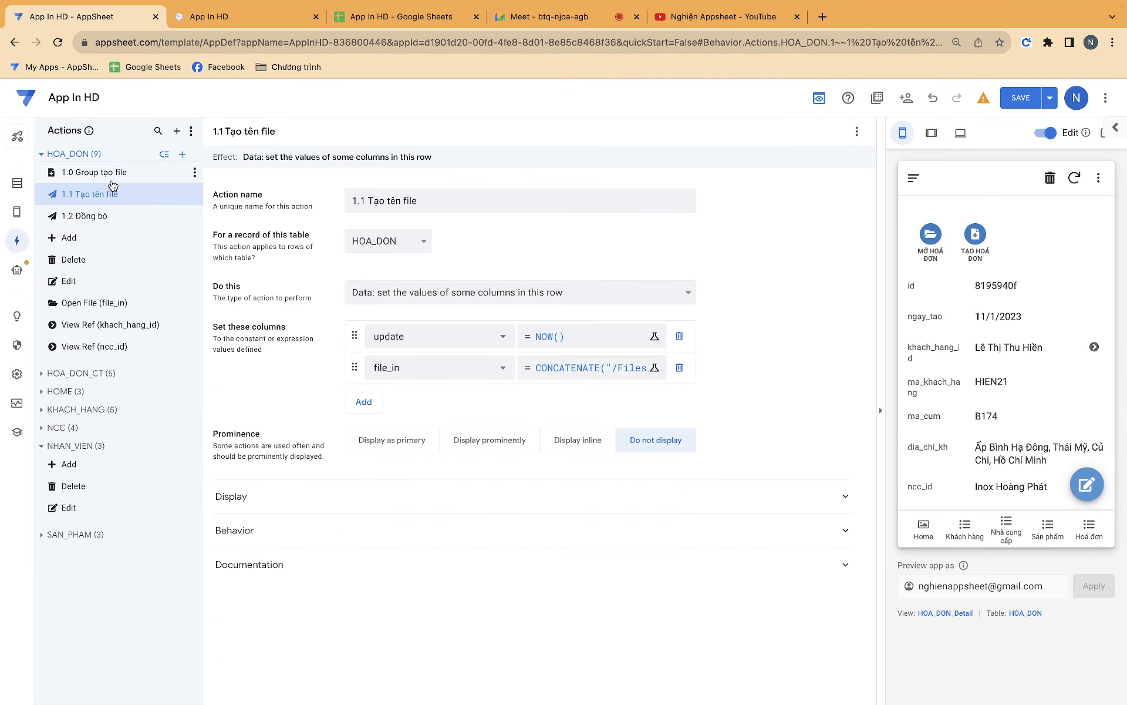
{"action": "left_click", "coordinate": [404, 344]}
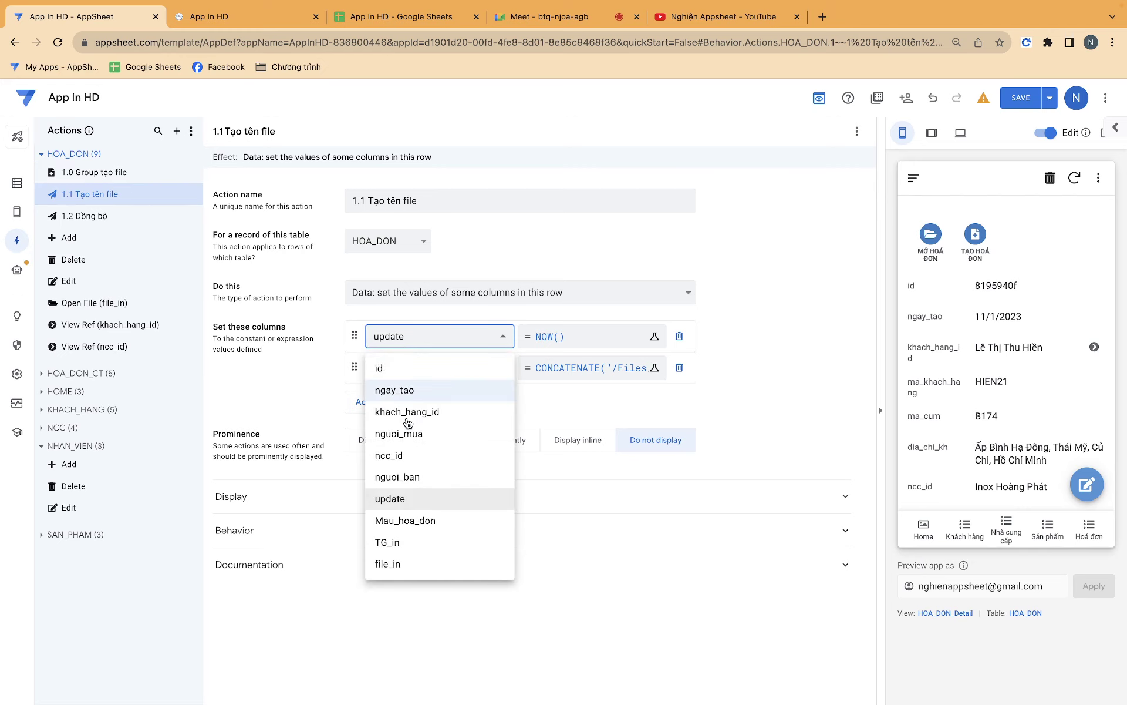
{"action": "left_click", "coordinate": [396, 528]}
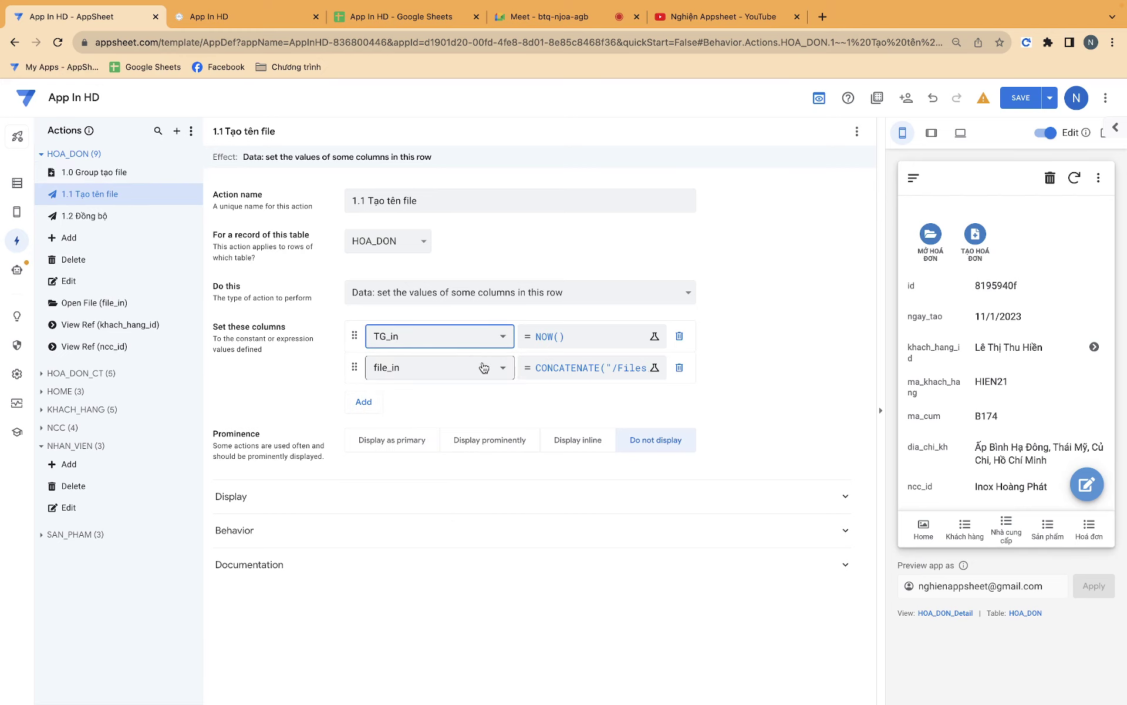
{"action": "left_click", "coordinate": [537, 370]}
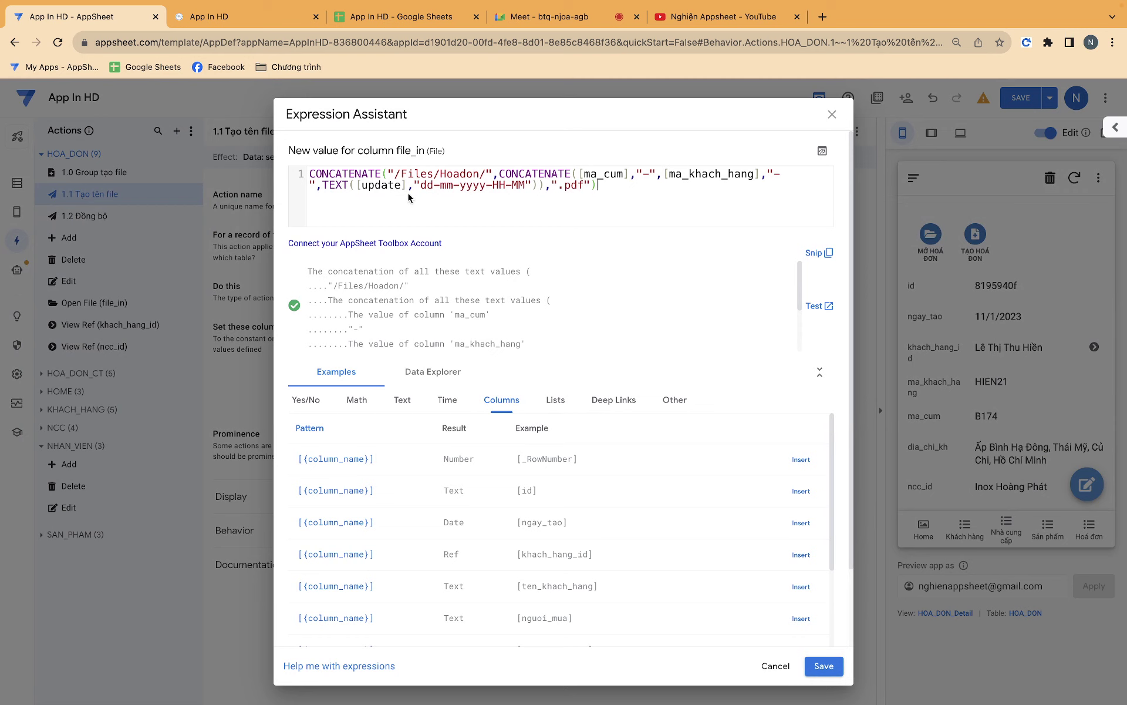
{"action": "left_click_drag", "start_coordinate": [397, 186], "coordinate": [367, 185]}
{"action": "type", "text": "TG_in"}
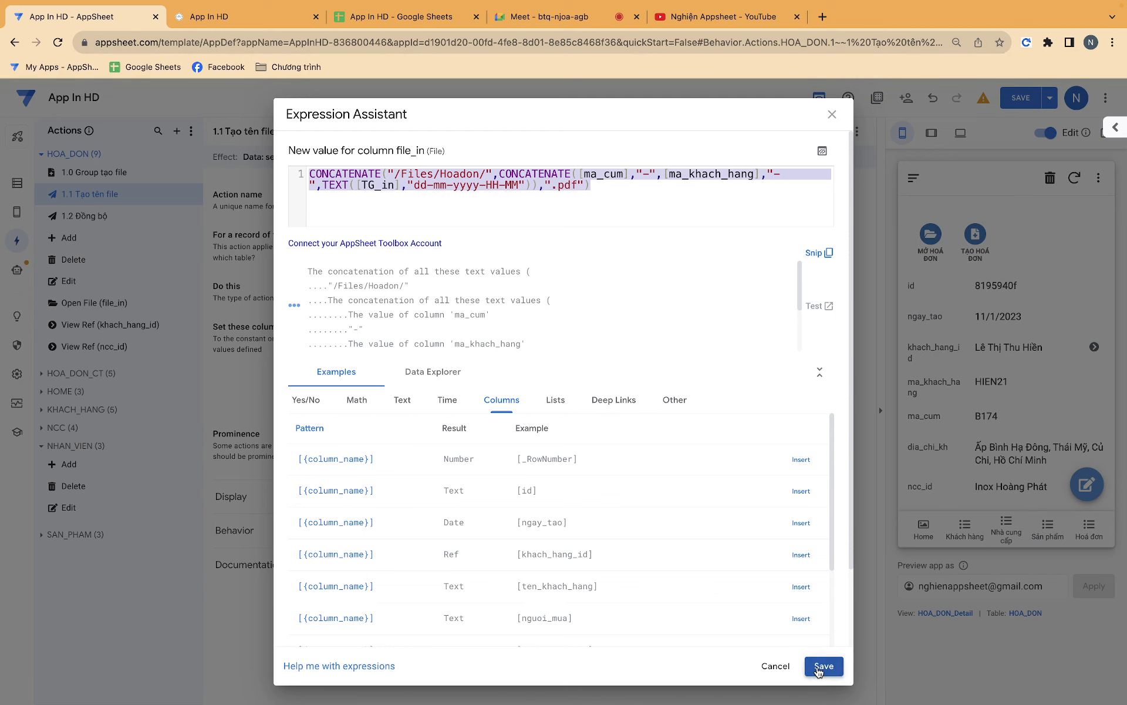
{"action": "left_click", "coordinate": [822, 666]}
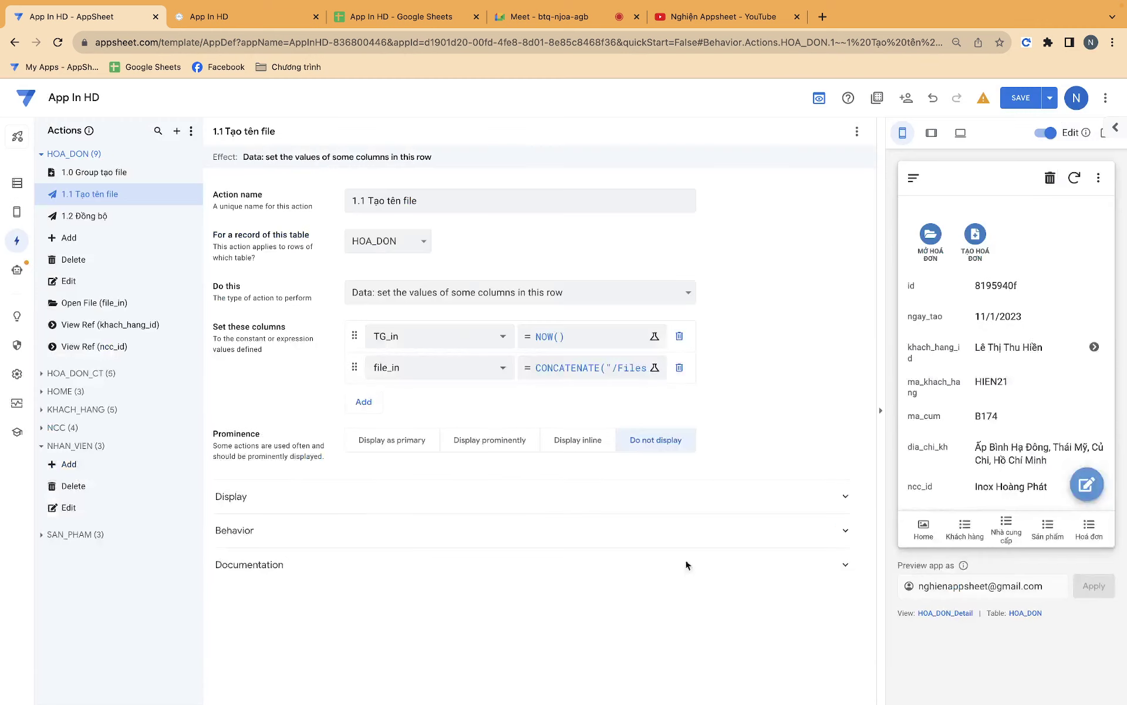
{"action": "left_click", "coordinate": [116, 219]}
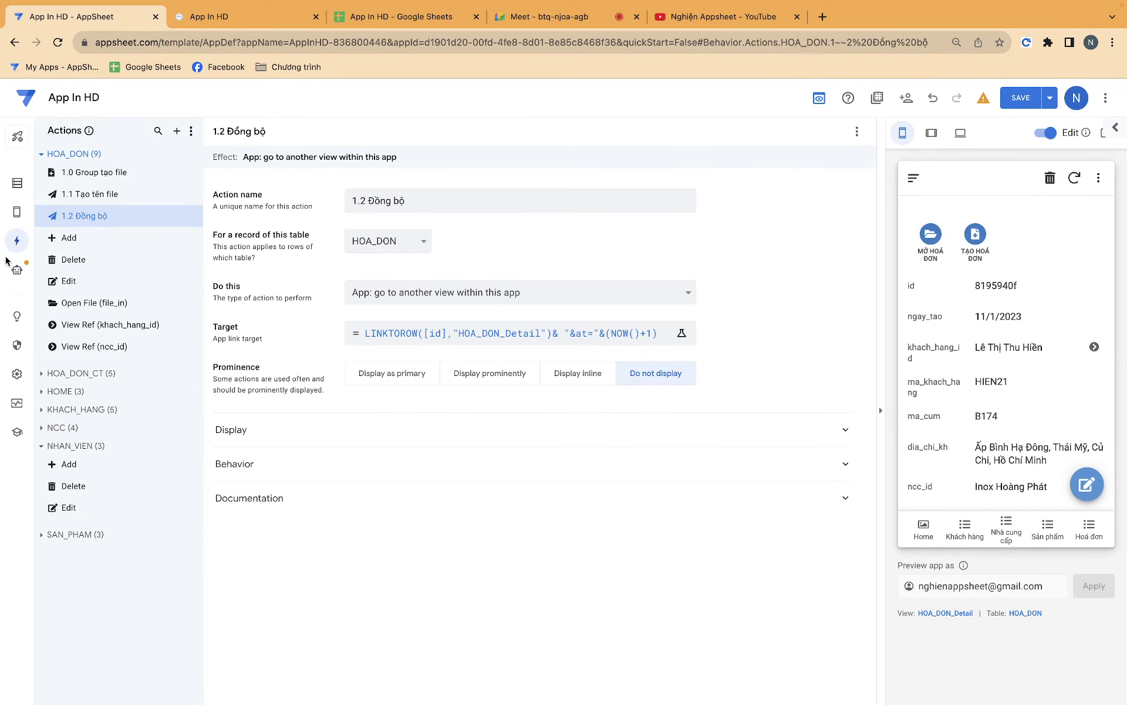
{"action": "left_click", "coordinate": [17, 269]}
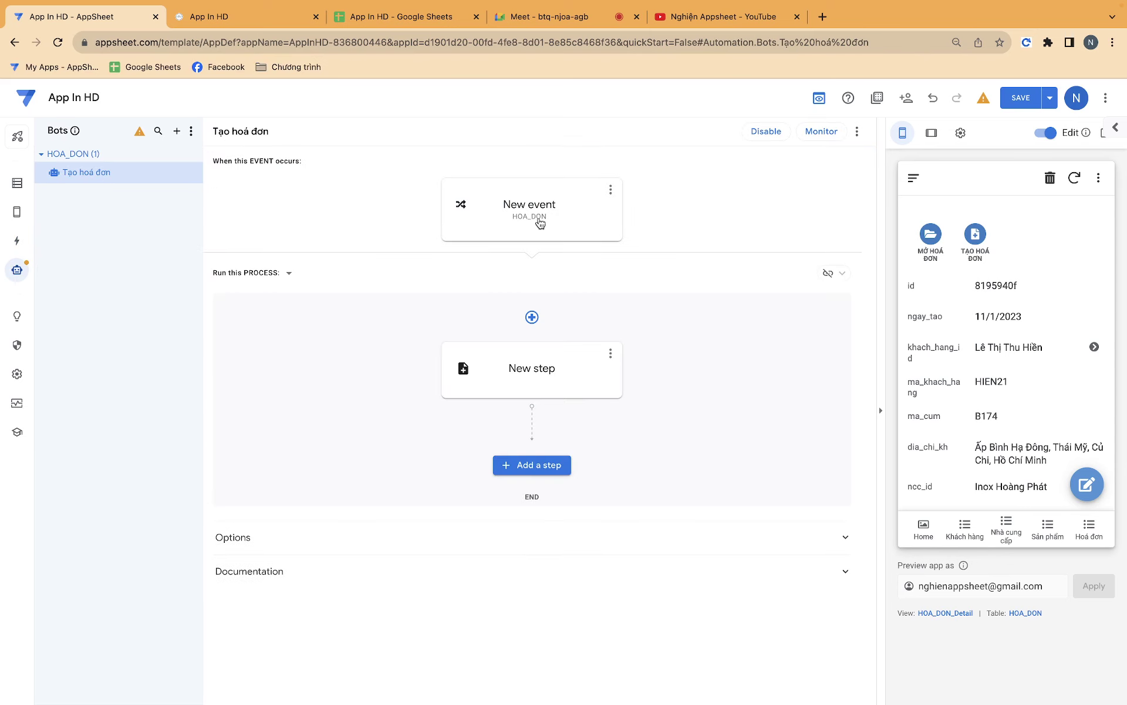
Wrap the bot event's condition in AND() with [Mau_hoa_don]="Mẫu số 1"
{"action": "left_click", "coordinate": [537, 222]}
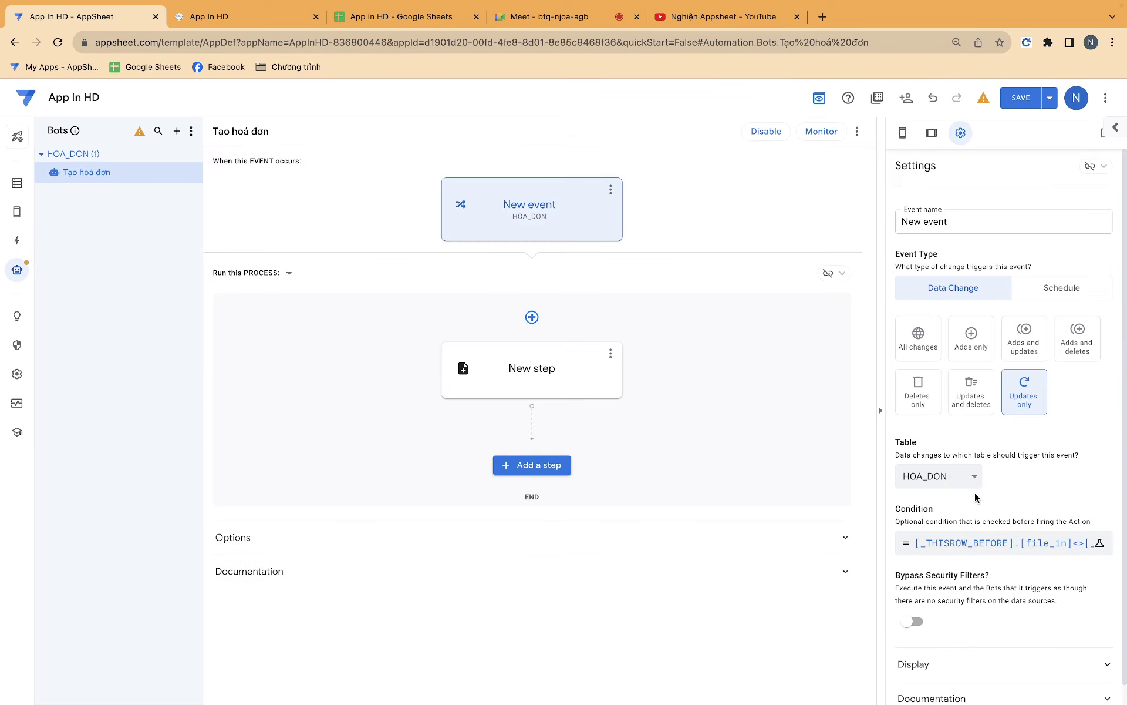
{"action": "left_click", "coordinate": [940, 543]}
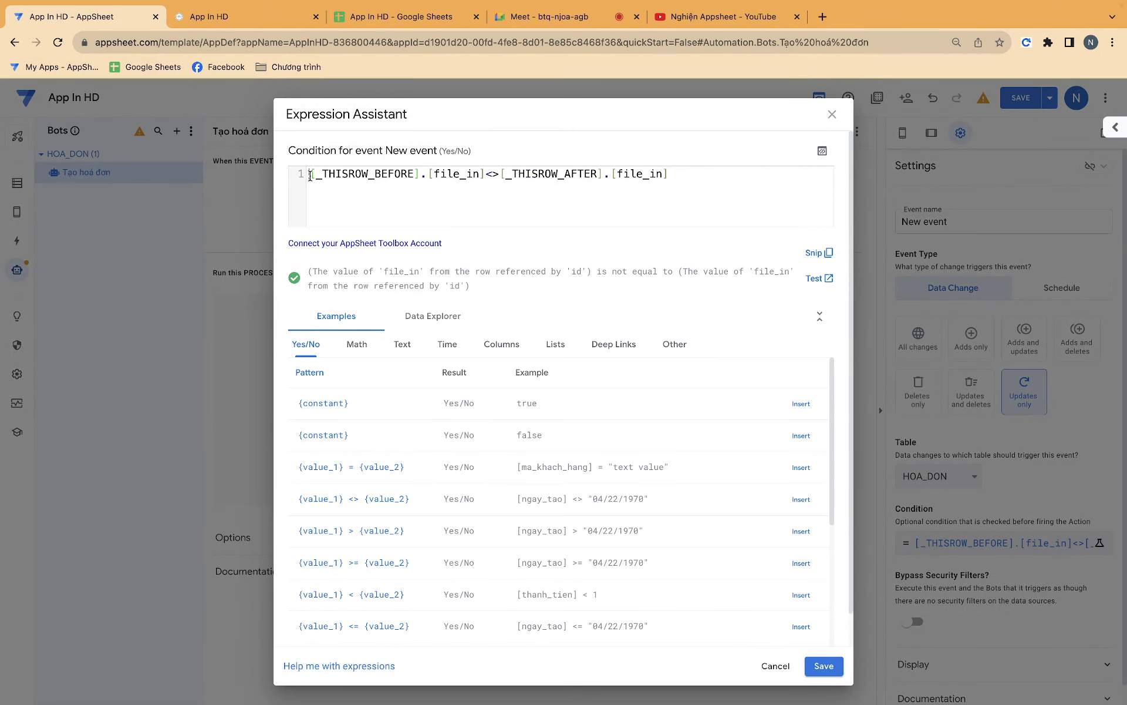
{"action": "left_click", "coordinate": [310, 174]}
{"action": "key", "text": "Return"}
{"action": "key", "text": "Up"}
{"action": "type", "text": "AND("}
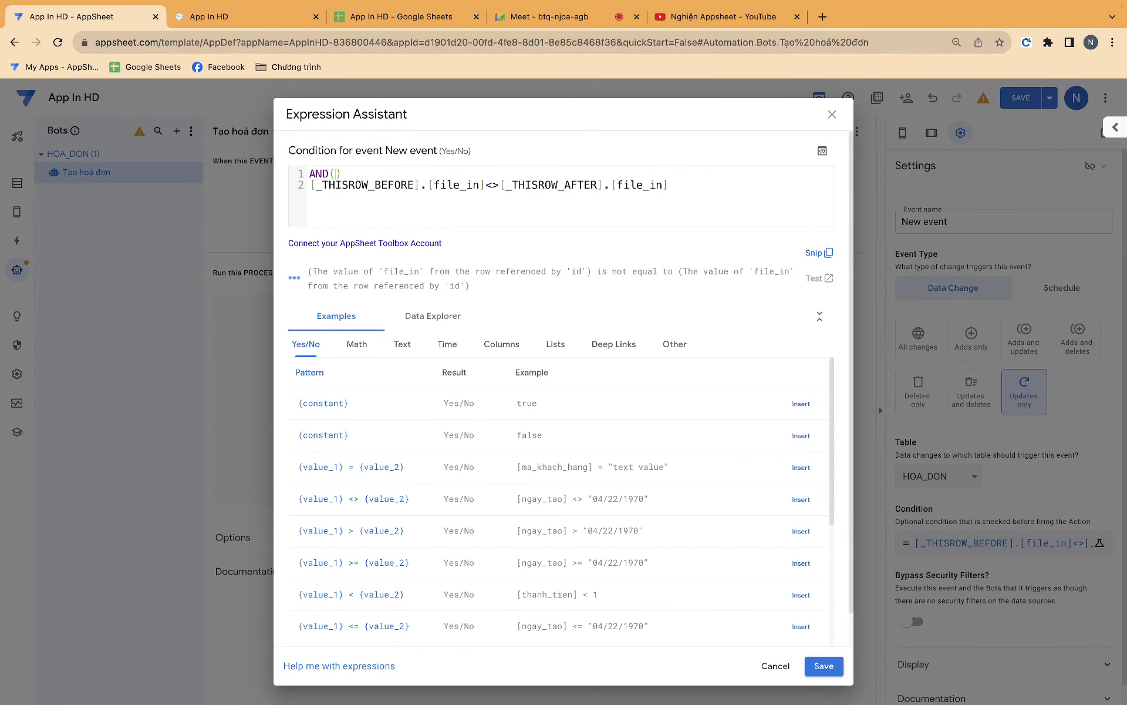
{"action": "key", "text": "Return"}
{"action": "key", "text": "Return"}
{"action": "key", "text": "Return"}
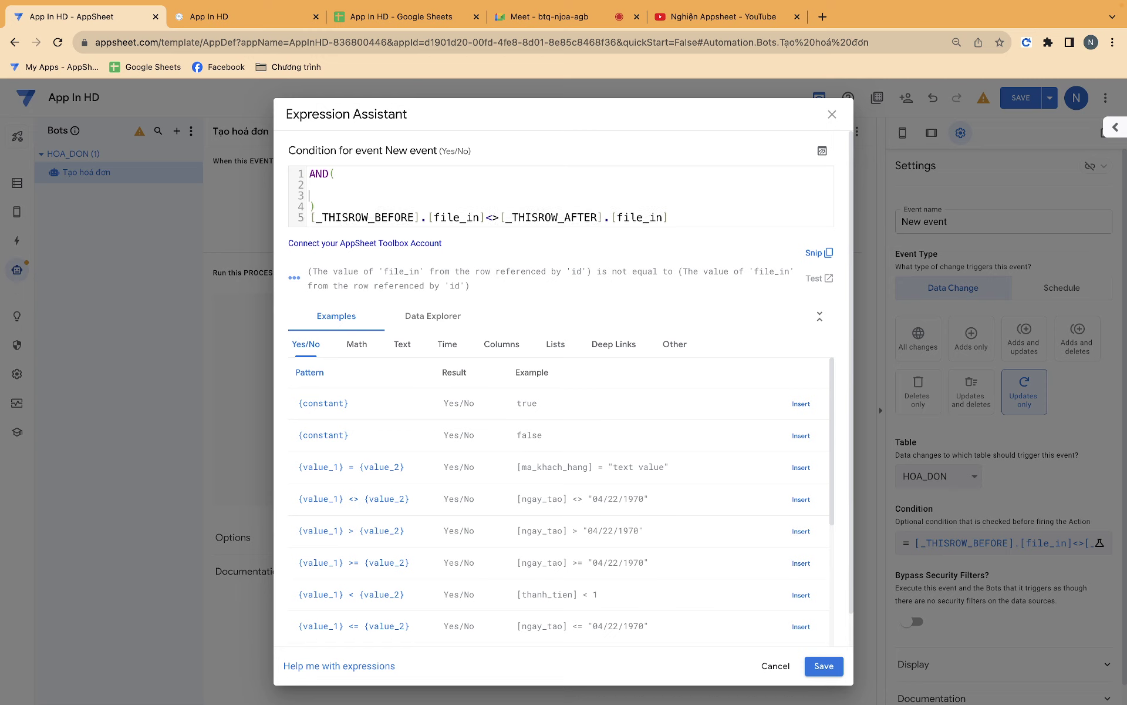
{"action": "type", "text": "[Mau"}
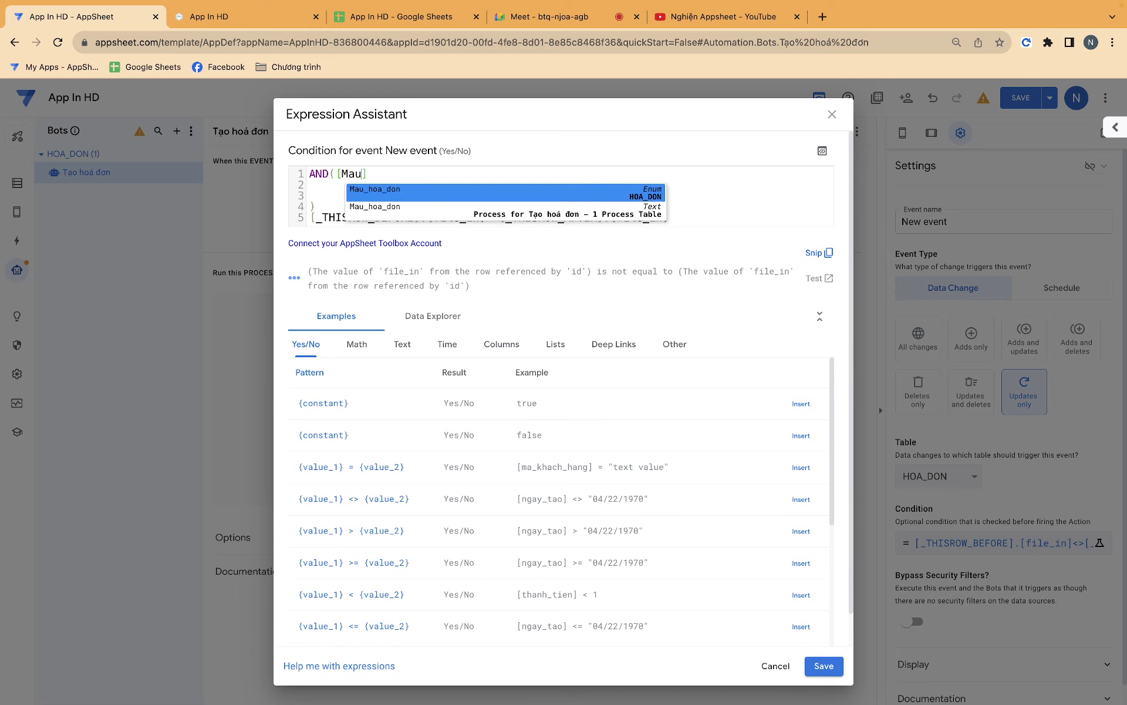
{"action": "key", "text": "Return"}
{"action": "type", "text": "Mẫu"}
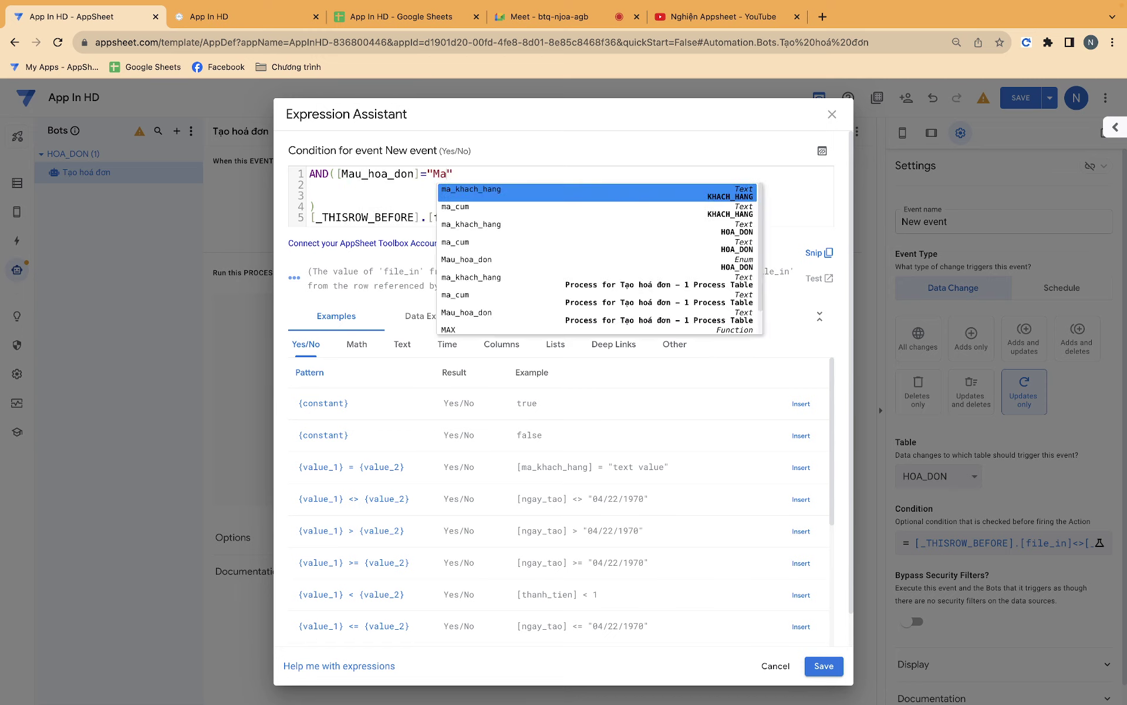
{"action": "type", "text": " số 1"}
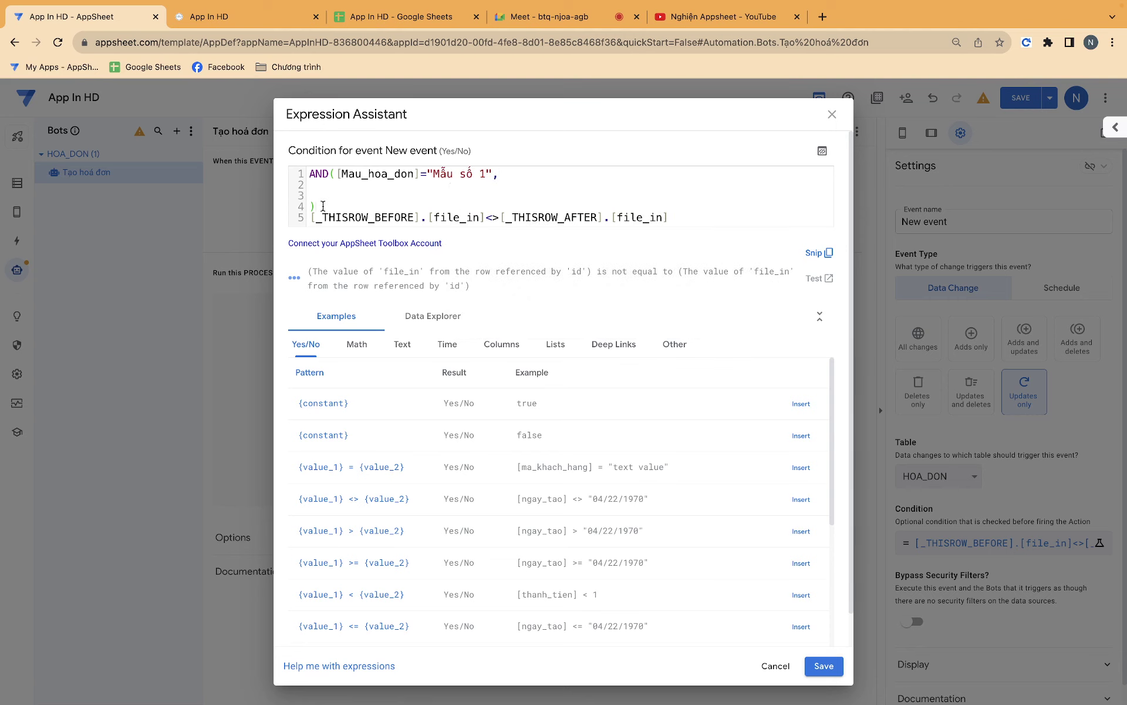
{"action": "key", "text": "BackSpace"}
{"action": "type", "text": ")"}
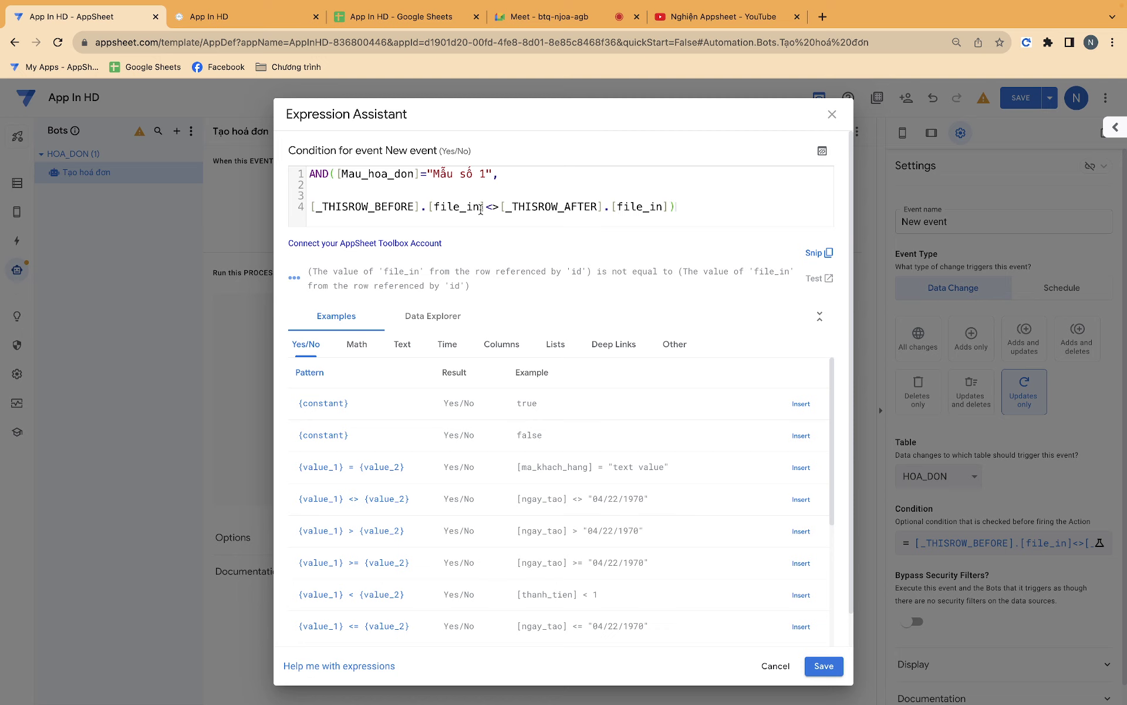
Replace both file_in references in the condition with TG_in and save it
{"action": "left_click_drag", "start_coordinate": [481, 209], "coordinate": [434, 206]}
{"action": "type", "text": "TG"}
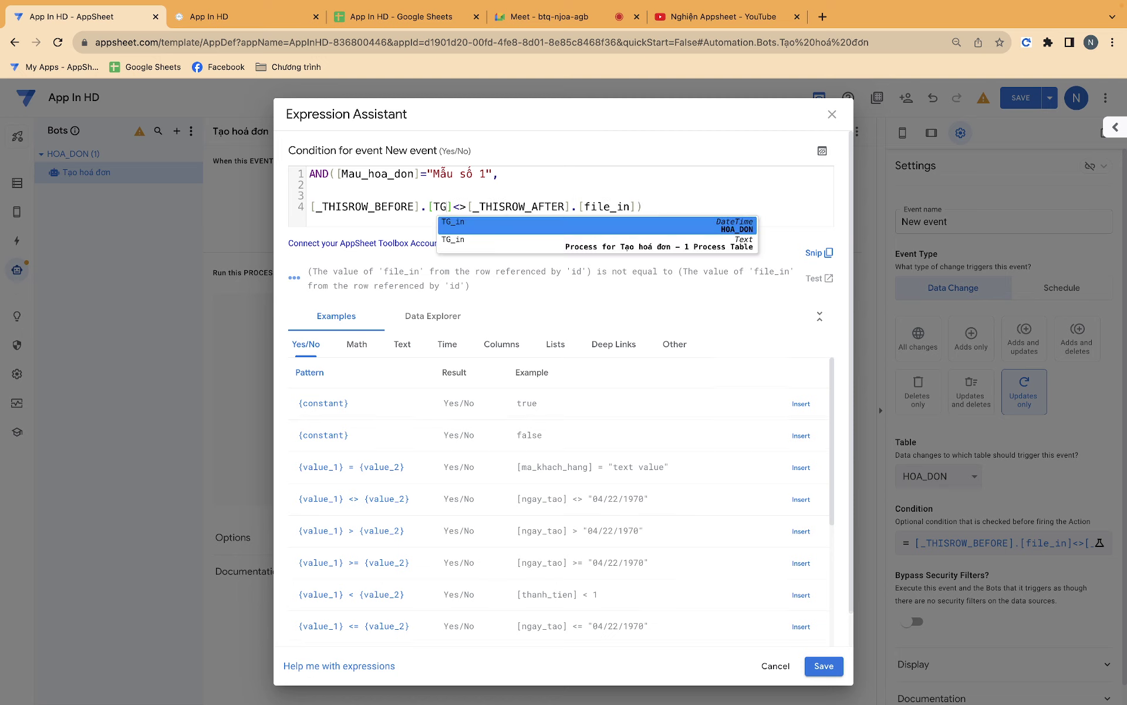
{"action": "type", "text": "_in"}
{"action": "double_click", "coordinate": [627, 206]}
{"action": "type", "text": "TG_in"}
{"action": "left_click", "coordinate": [666, 207]}
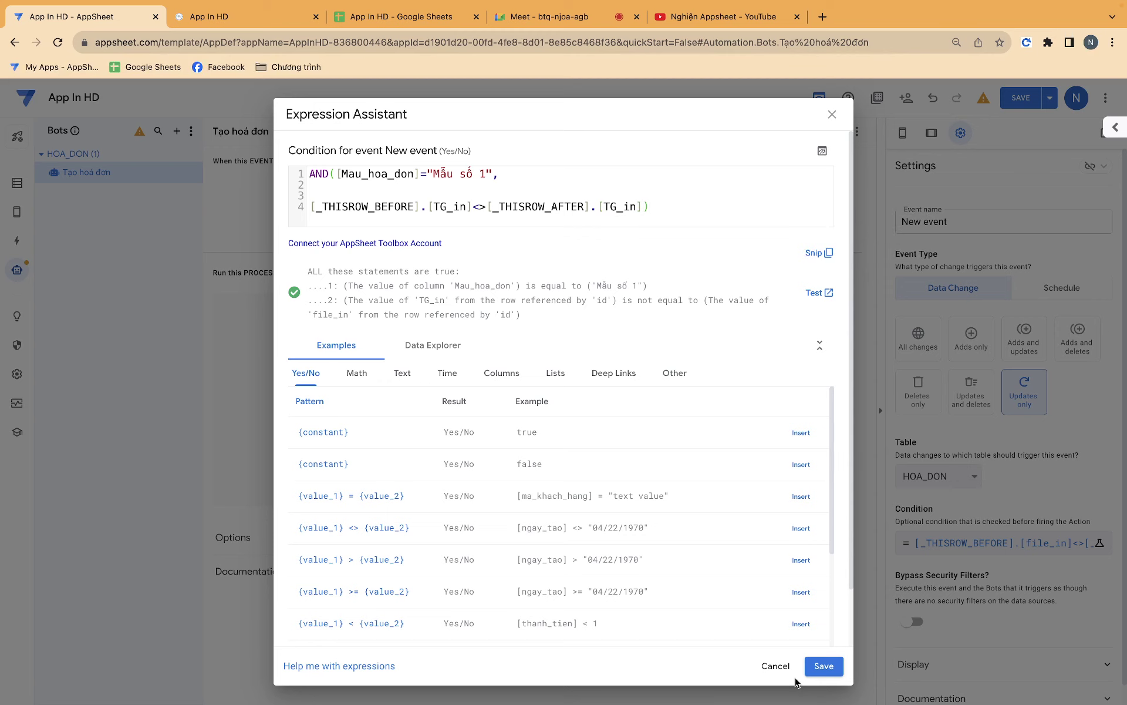
{"action": "left_click", "coordinate": [824, 665]}
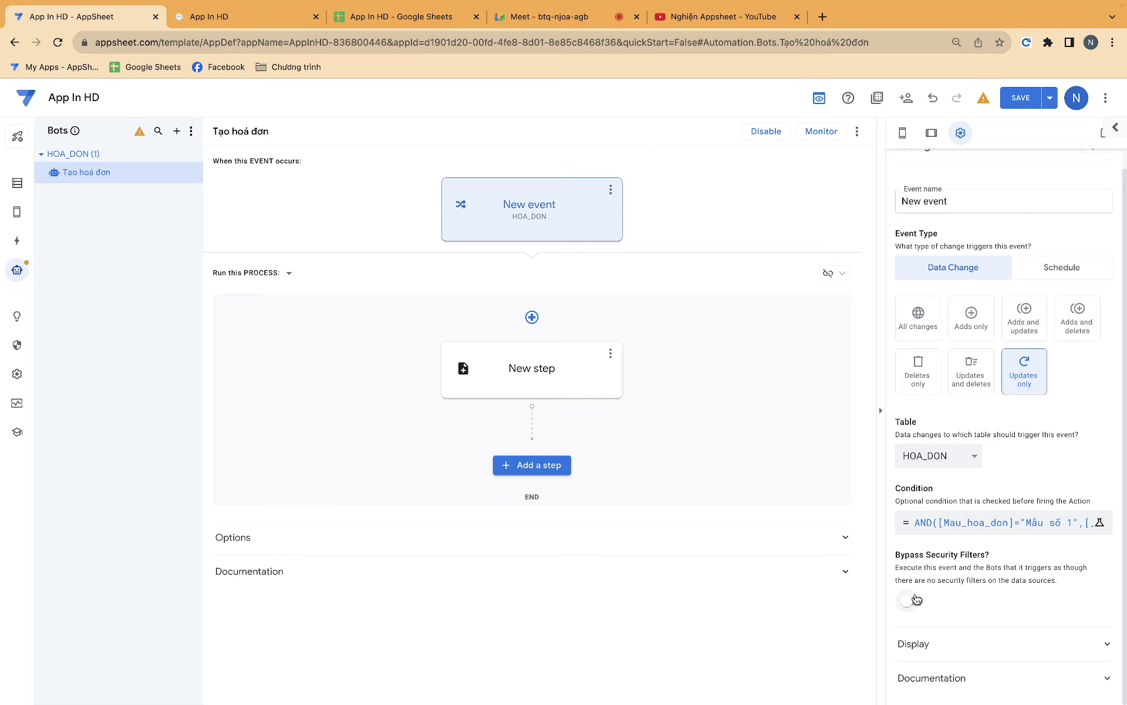
In Google Sheets' HOA_DON sheet, check the TG_in cells and widen the update column slightly
{"action": "left_click", "coordinate": [429, 22]}
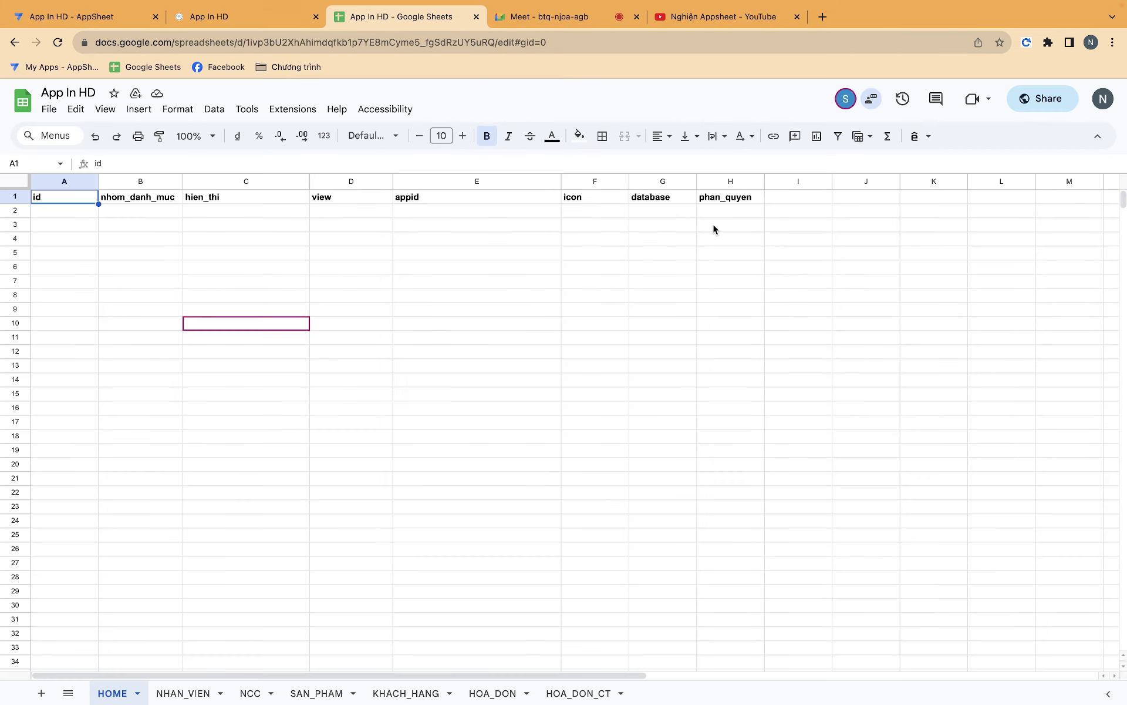
{"action": "left_click", "coordinate": [502, 692]}
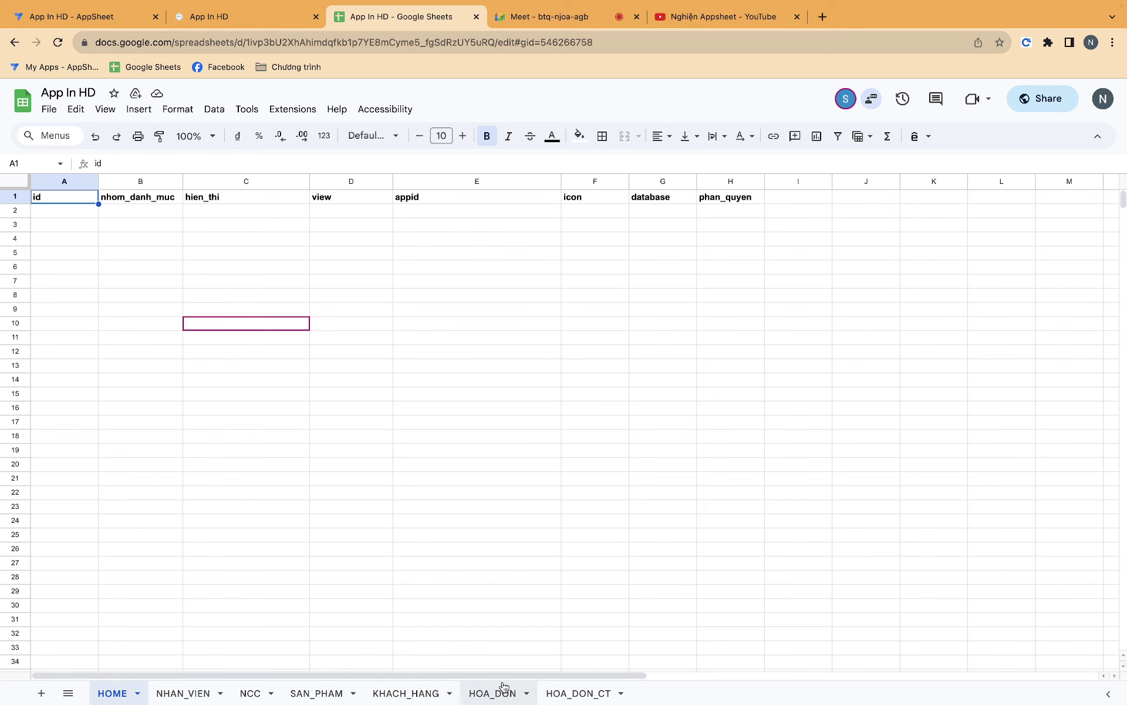
{"action": "left_click_drag", "start_coordinate": [753, 211], "coordinate": [734, 365]}
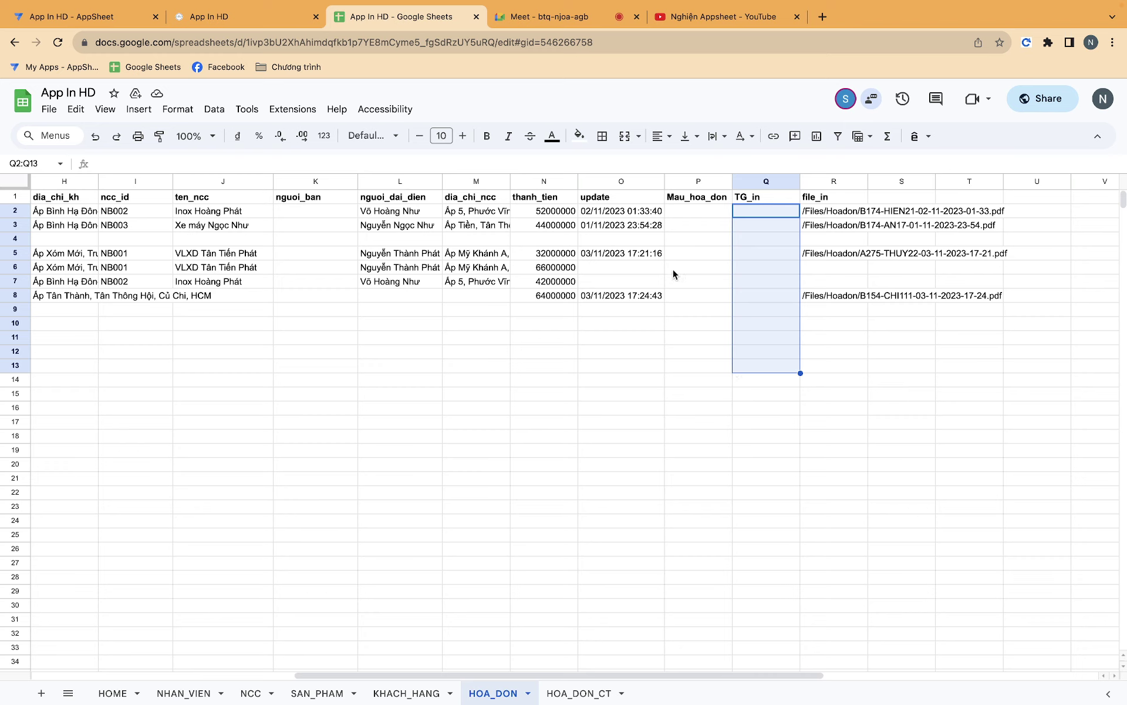
{"action": "left_click_drag", "start_coordinate": [663, 182], "coordinate": [670, 182]}
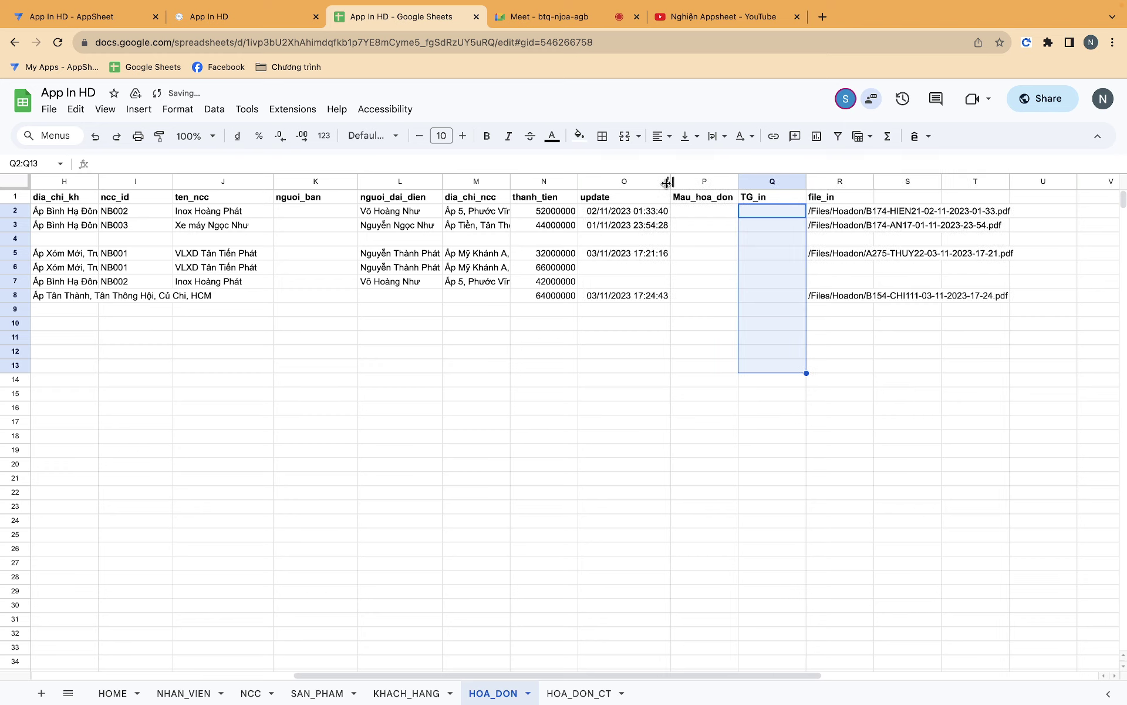
{"action": "left_click", "coordinate": [618, 180]}
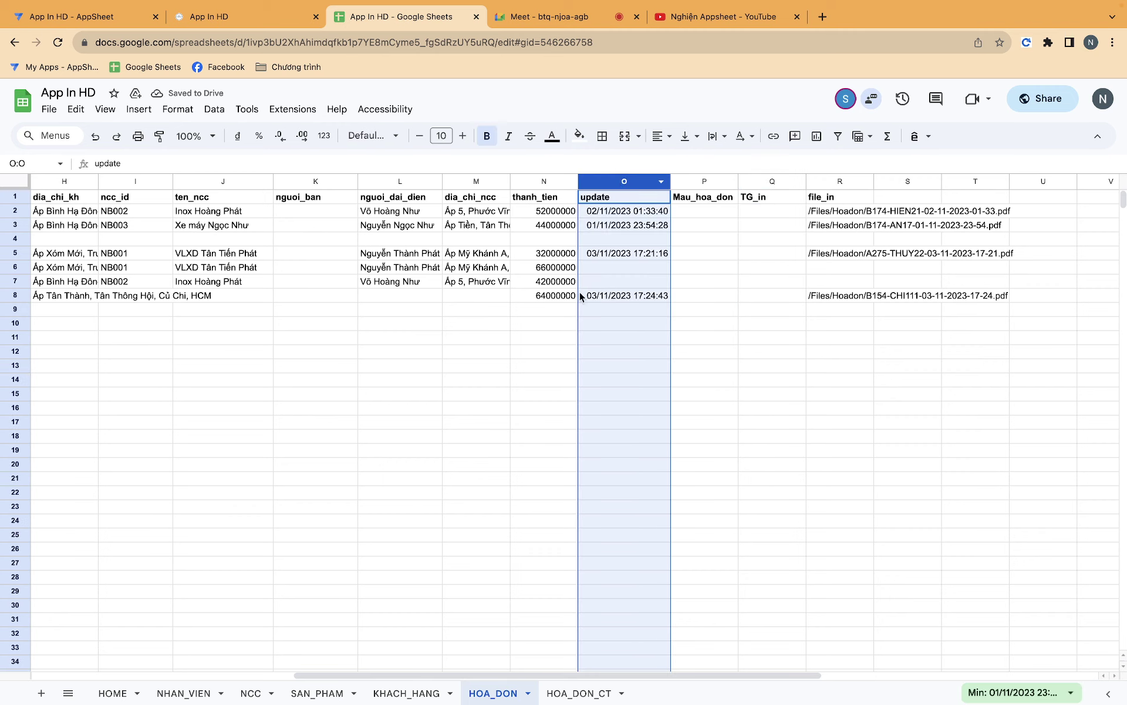
Glance at the last row of HOA_DON_CT, then go back to HOA_DON's columns
{"action": "left_click", "coordinate": [564, 691]}
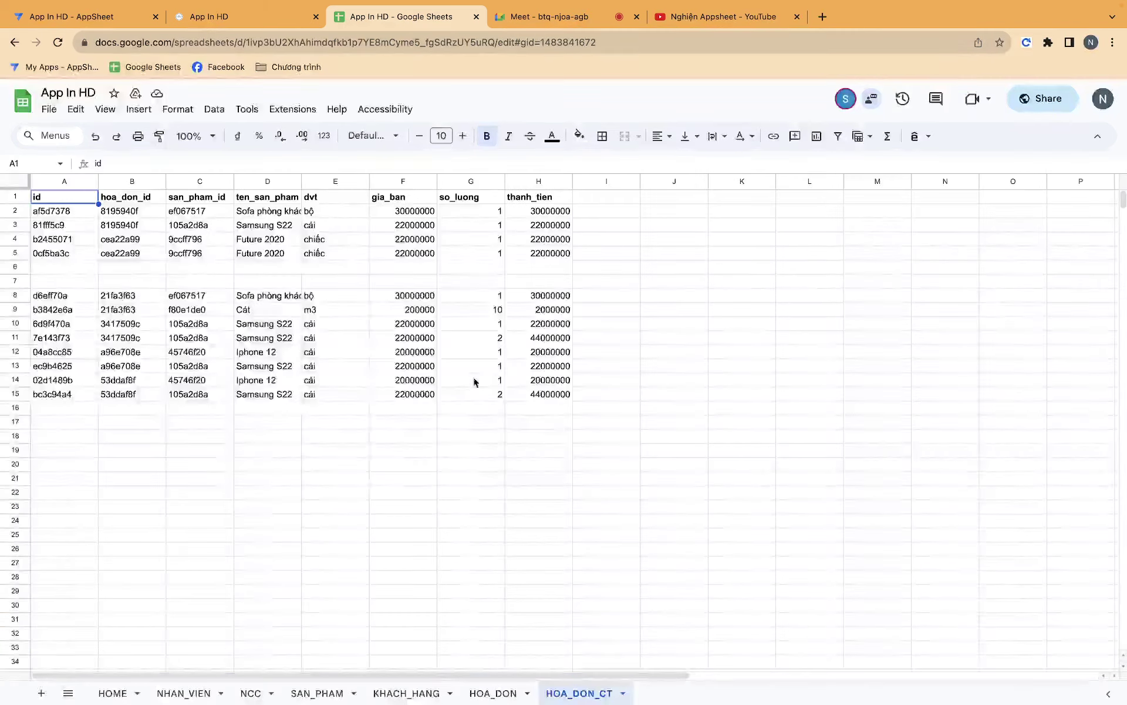
{"action": "left_click", "coordinate": [16, 394]}
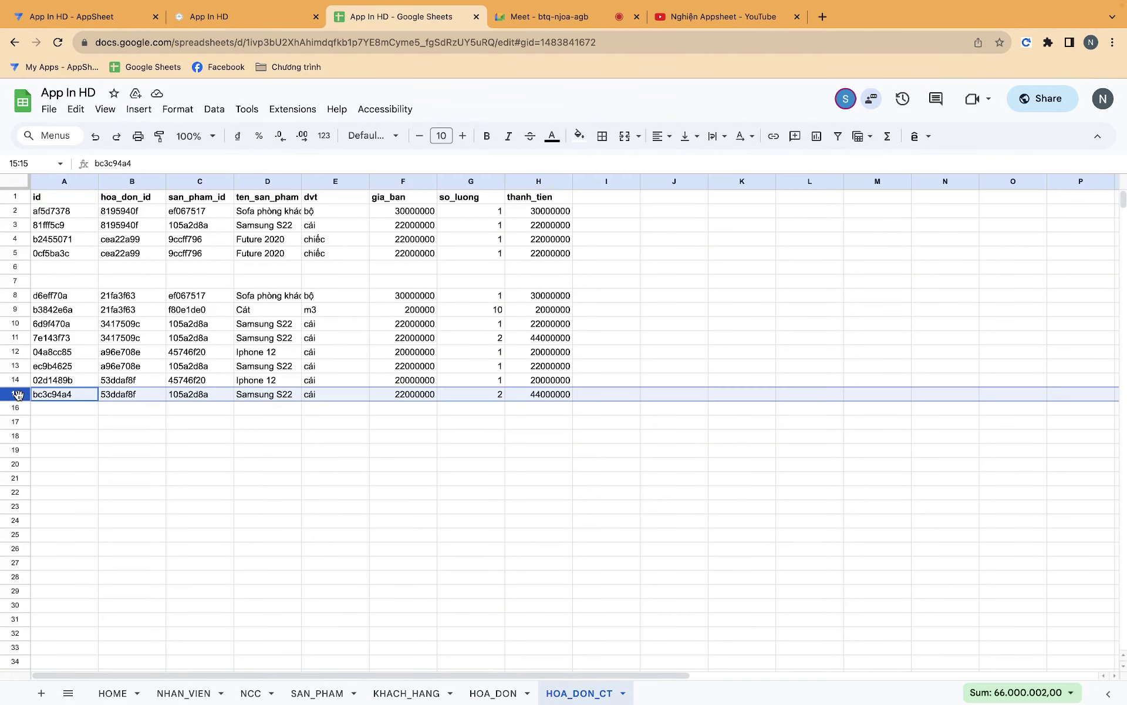
{"action": "left_click", "coordinate": [470, 694]}
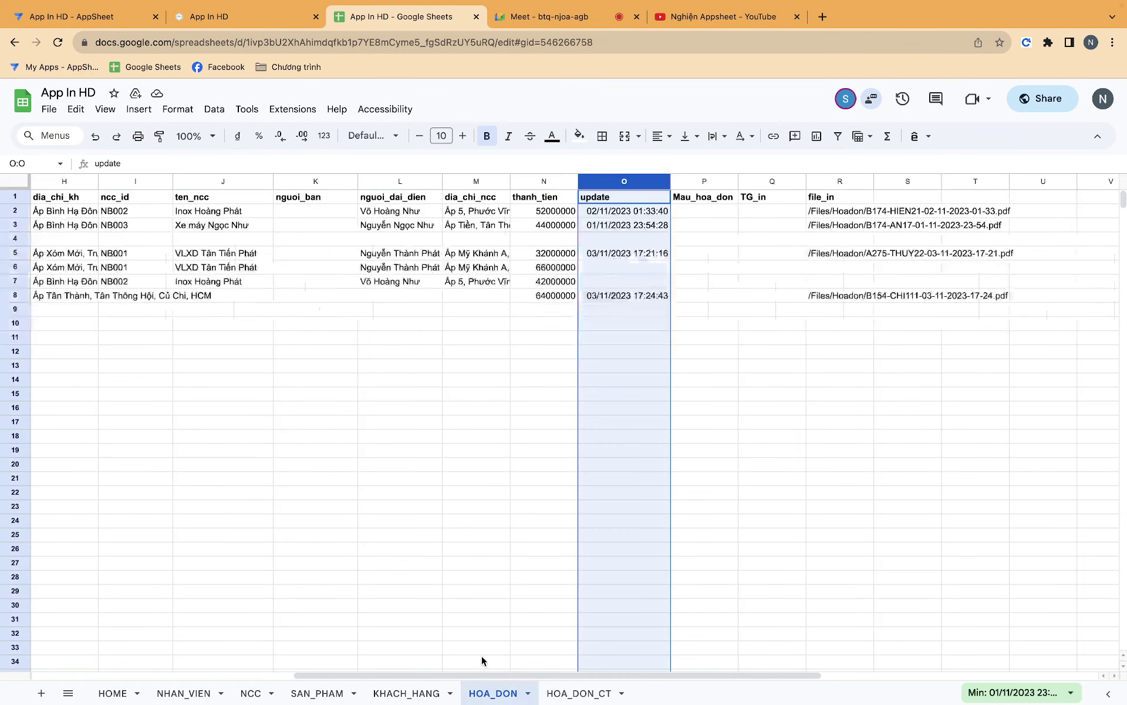
{"action": "left_click_drag", "start_coordinate": [624, 211], "coordinate": [624, 351]}
Delete the Mau_hoa_don = "Mẫu số 1" clause so the event condition only checks TG_in changed
{"action": "left_click", "coordinate": [91, 17]}
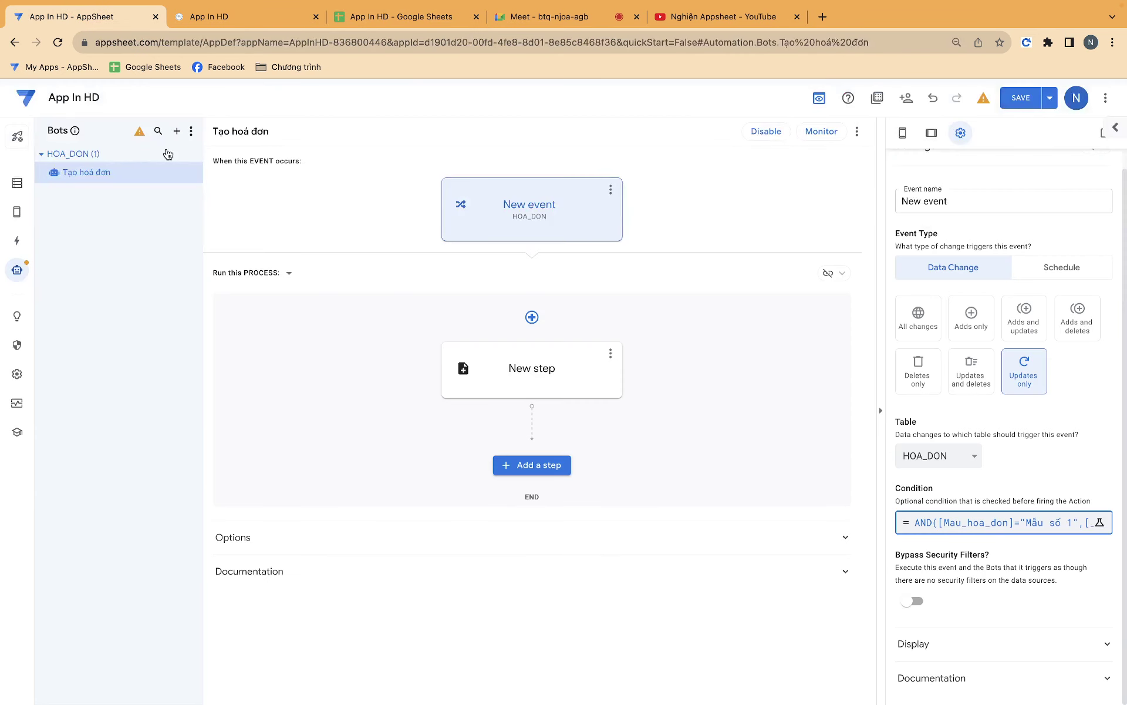
{"action": "left_click", "coordinate": [963, 525]}
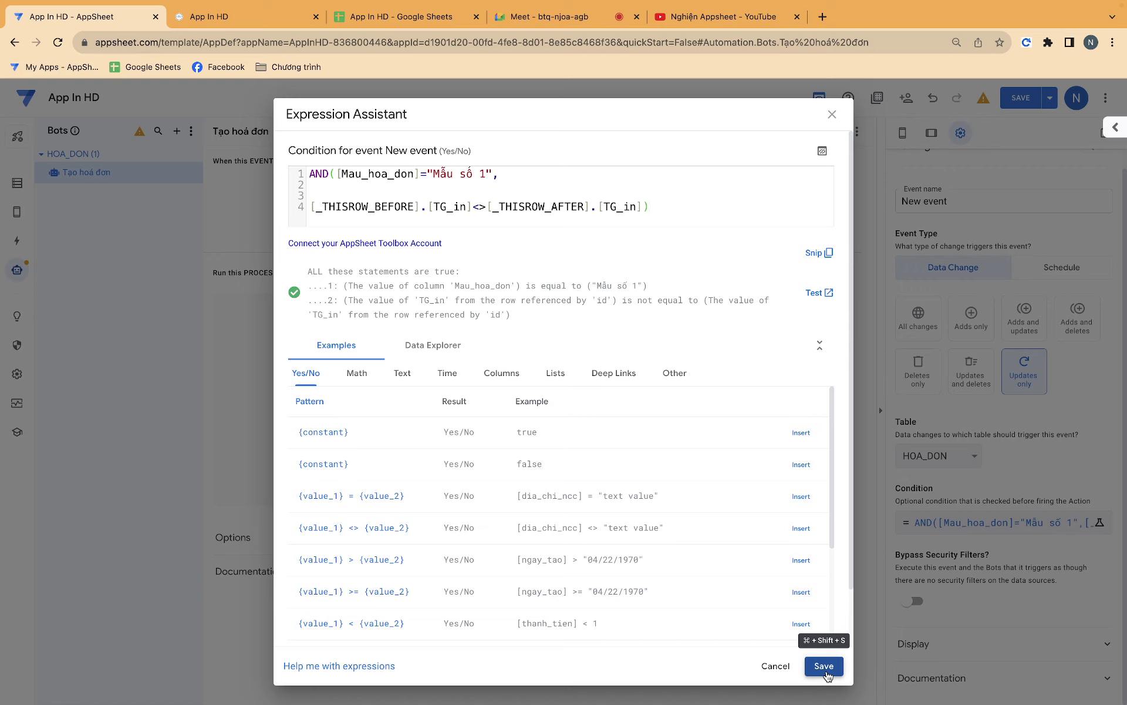
{"action": "left_click_drag", "start_coordinate": [511, 178], "coordinate": [305, 183]}
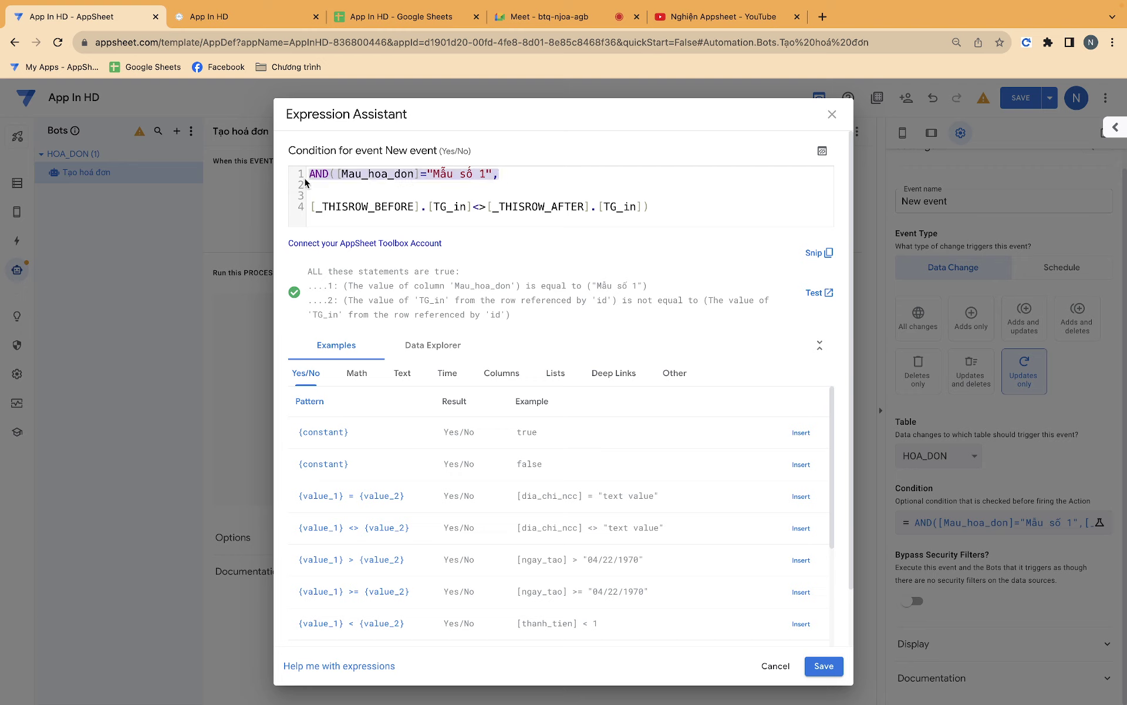
{"action": "key", "text": "BackSpace"}
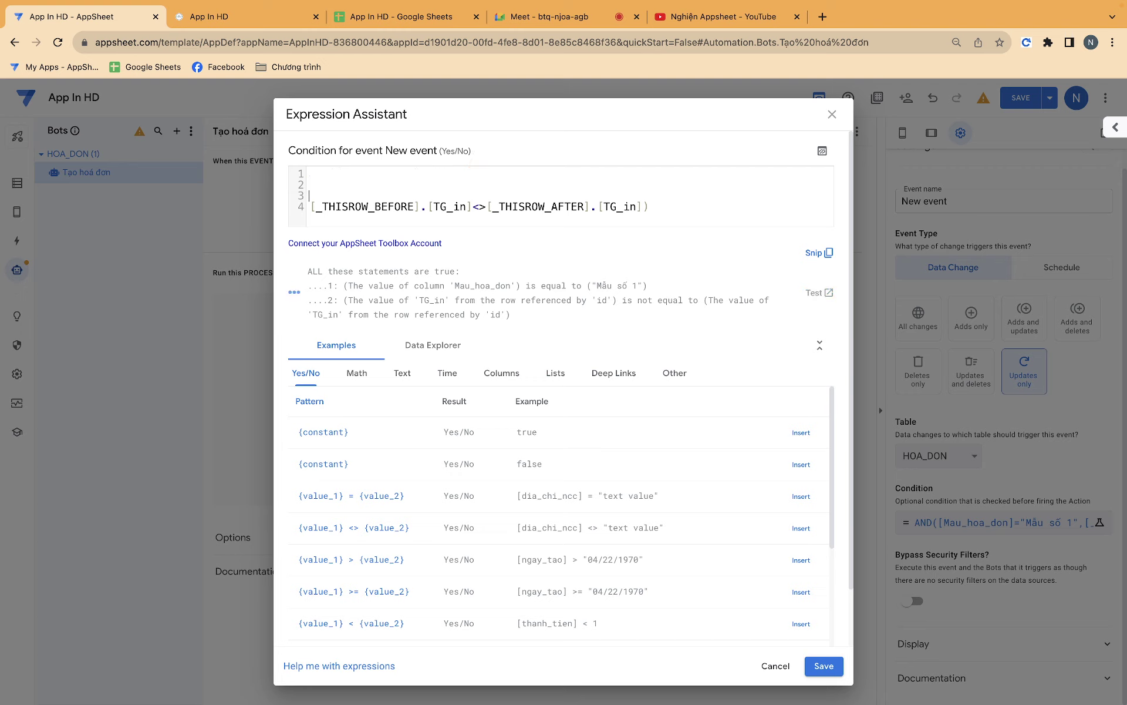
{"action": "key", "text": "Delete"}
{"action": "key", "text": "Delete"}
{"action": "key", "text": "Delete"}
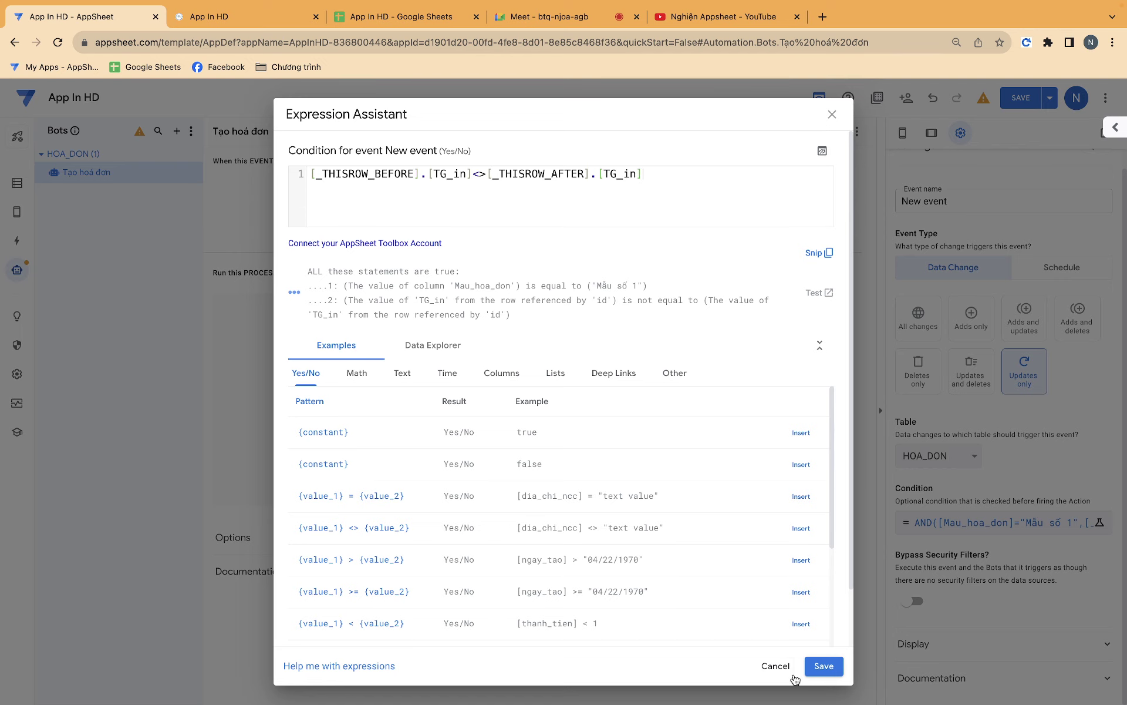
{"action": "left_click", "coordinate": [823, 666]}
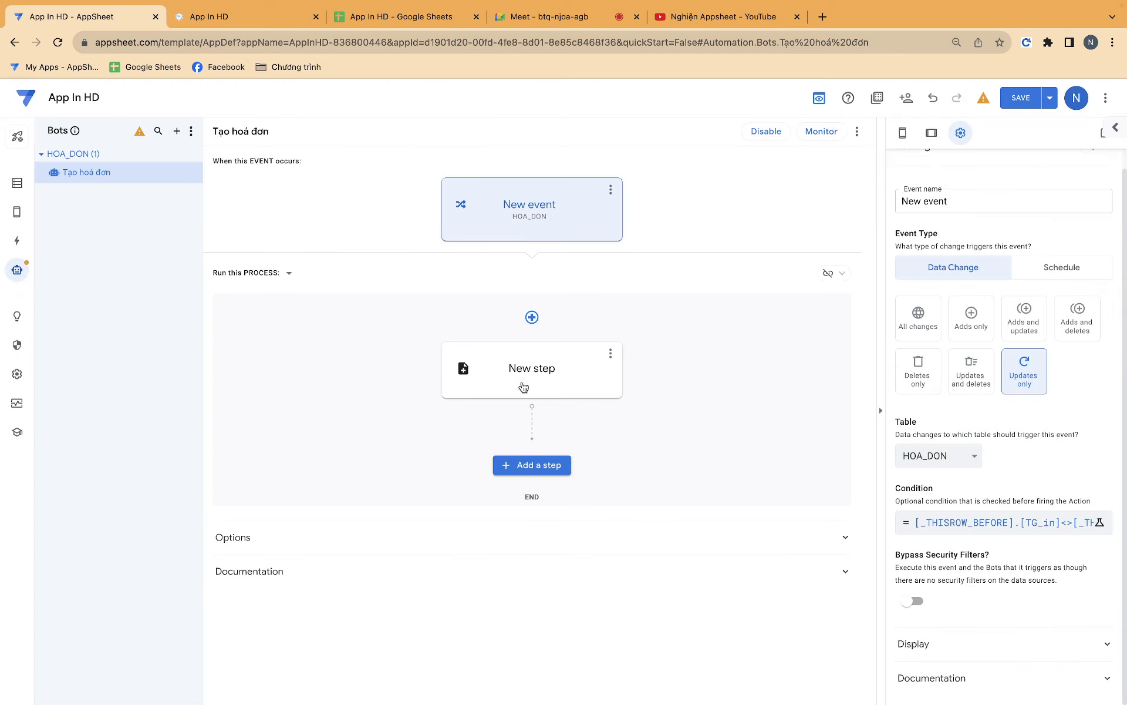
Rename the bot's step to 'Hóa đơn số 1'
{"action": "left_click", "coordinate": [532, 368]}
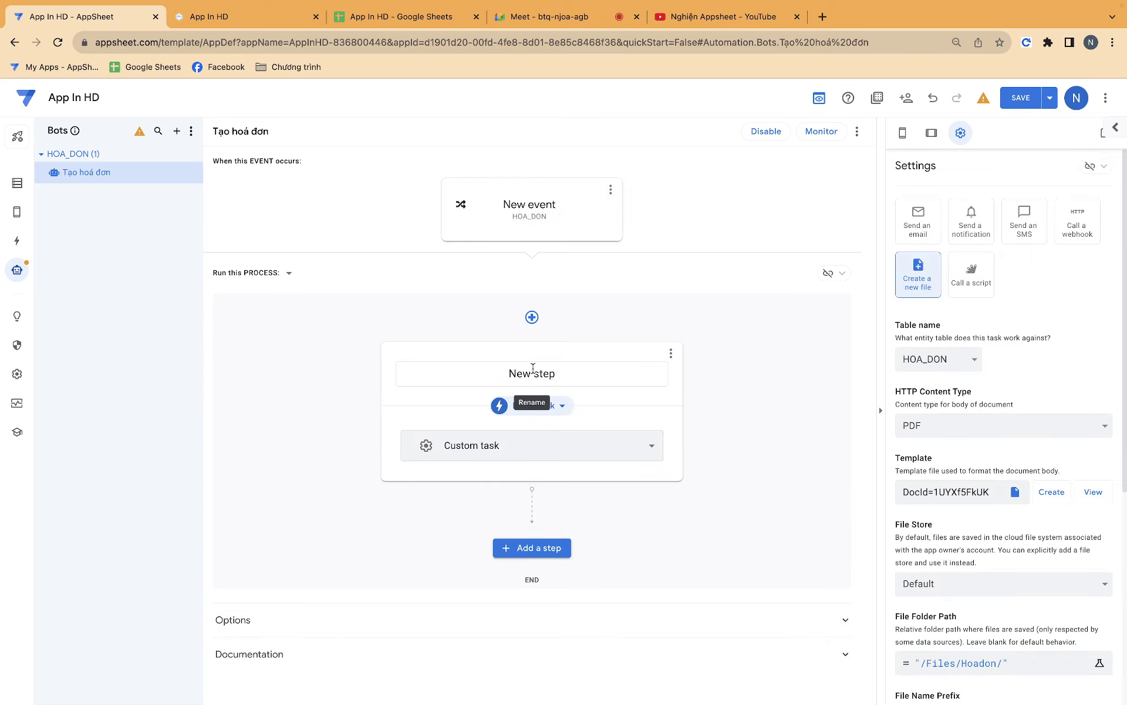
{"action": "left_click_drag", "start_coordinate": [561, 371], "coordinate": [498, 373]}
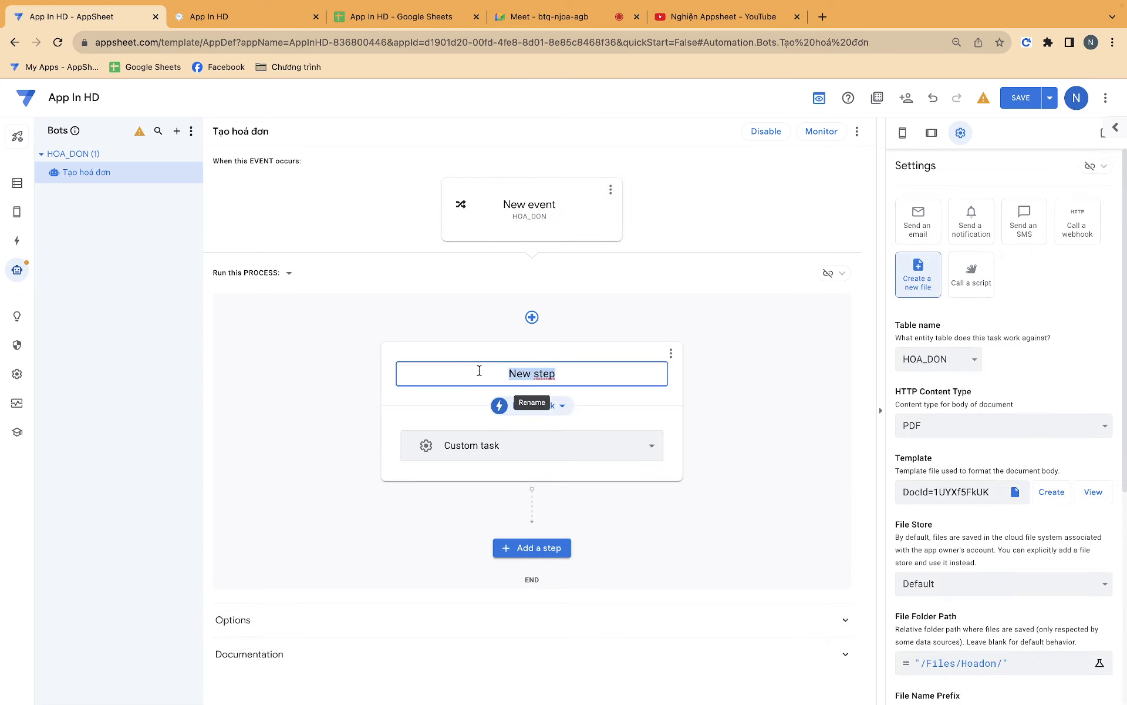
{"action": "type", "text": "Hơn đ"}
{"action": "key", "text": "BackSpace"}
{"action": "key", "text": "BackSpace"}
{"action": "key", "text": "BackSpace"}
{"action": "type", "text": "óa đơn so"}
{"action": "key", "text": "BackSpace"}
{"action": "type", "text": "ố 1"}
{"action": "left_click", "coordinate": [263, 417]}
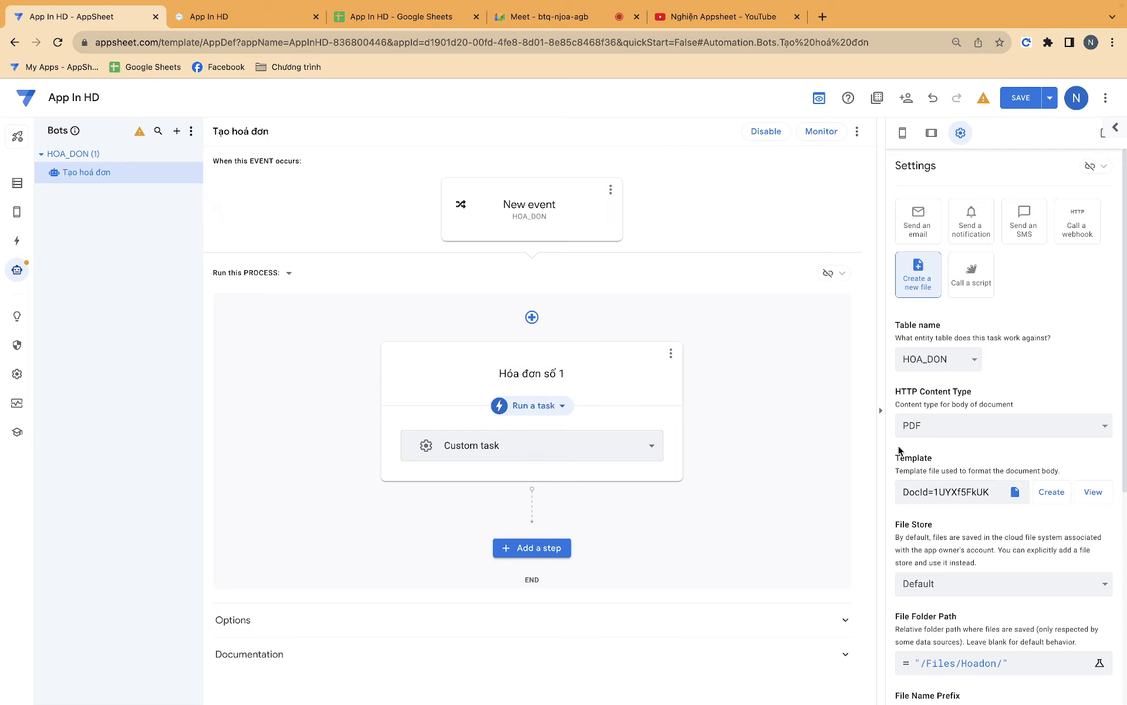
Change the file name prefix to TEXT([TG_in],"dd-mm-yyyy-HH-MM"), replacing [update]
{"action": "scroll", "coordinate": [1003, 455], "scroll_direction": "down", "scroll_amount": 4}
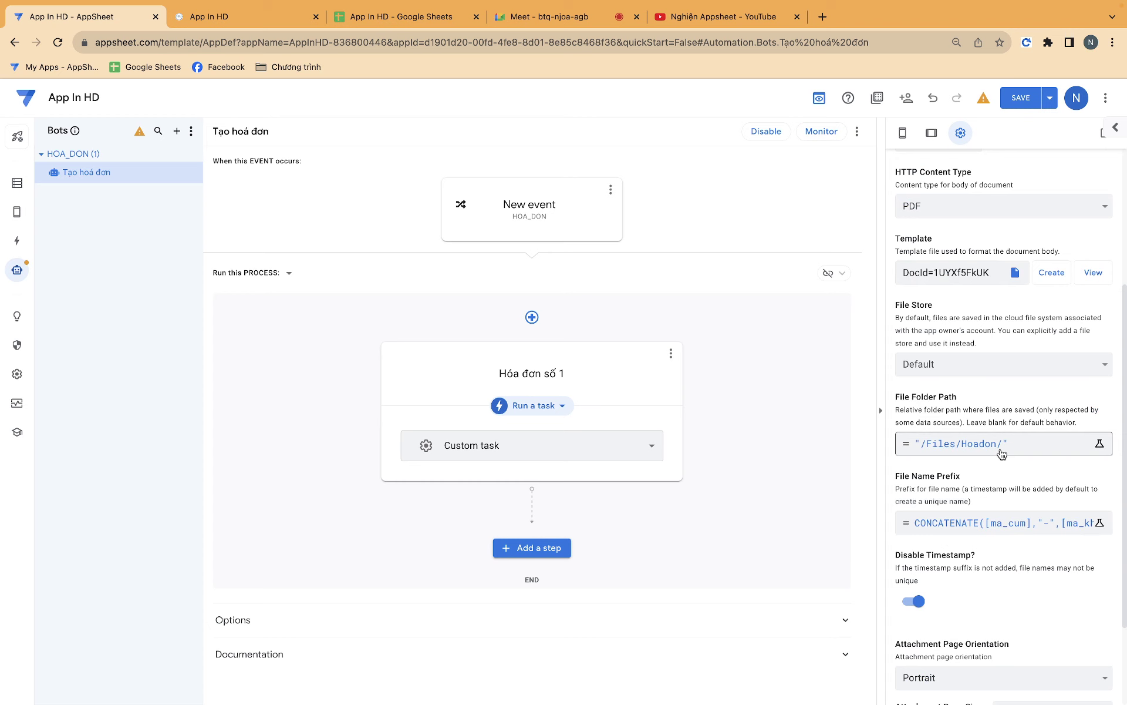
{"action": "left_click", "coordinate": [989, 527]}
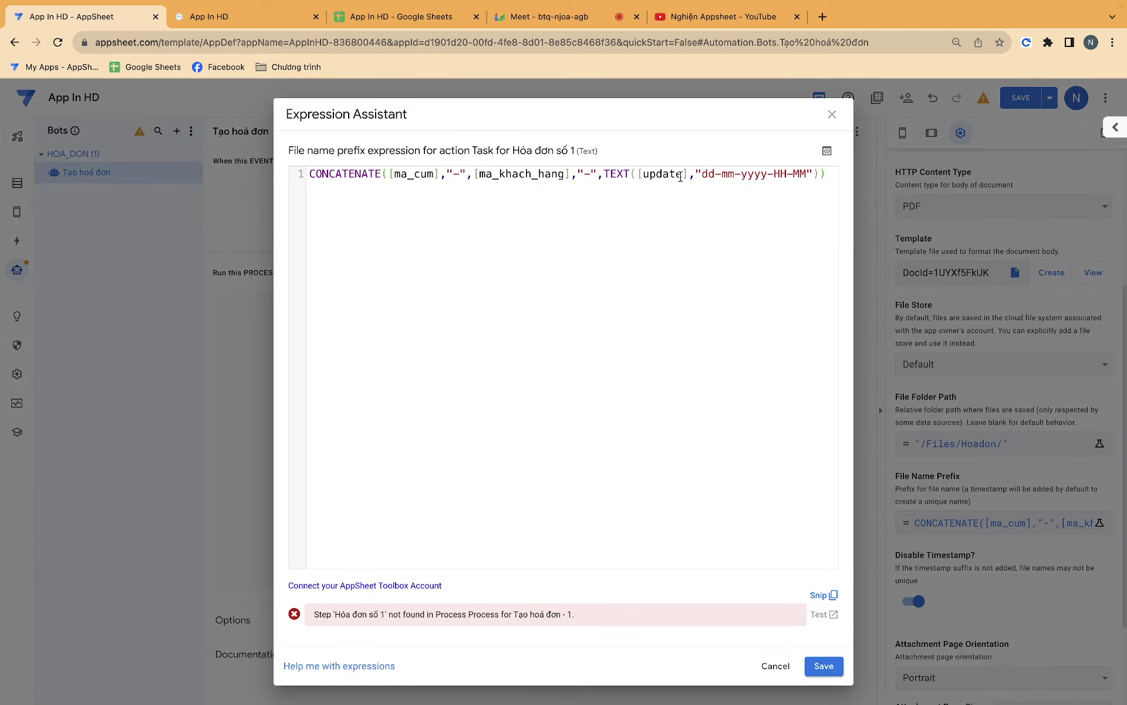
{"action": "left_click_drag", "start_coordinate": [680, 176], "coordinate": [644, 175]}
{"action": "type", "text": "TG_"}
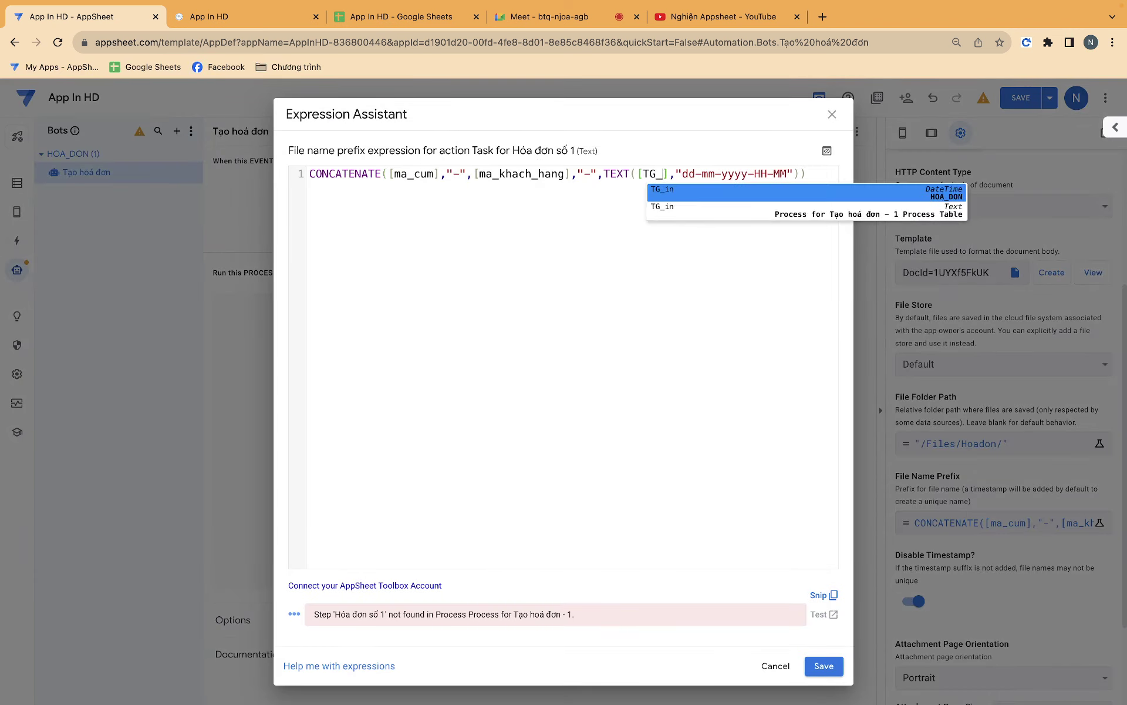
{"action": "type", "text": "in"}
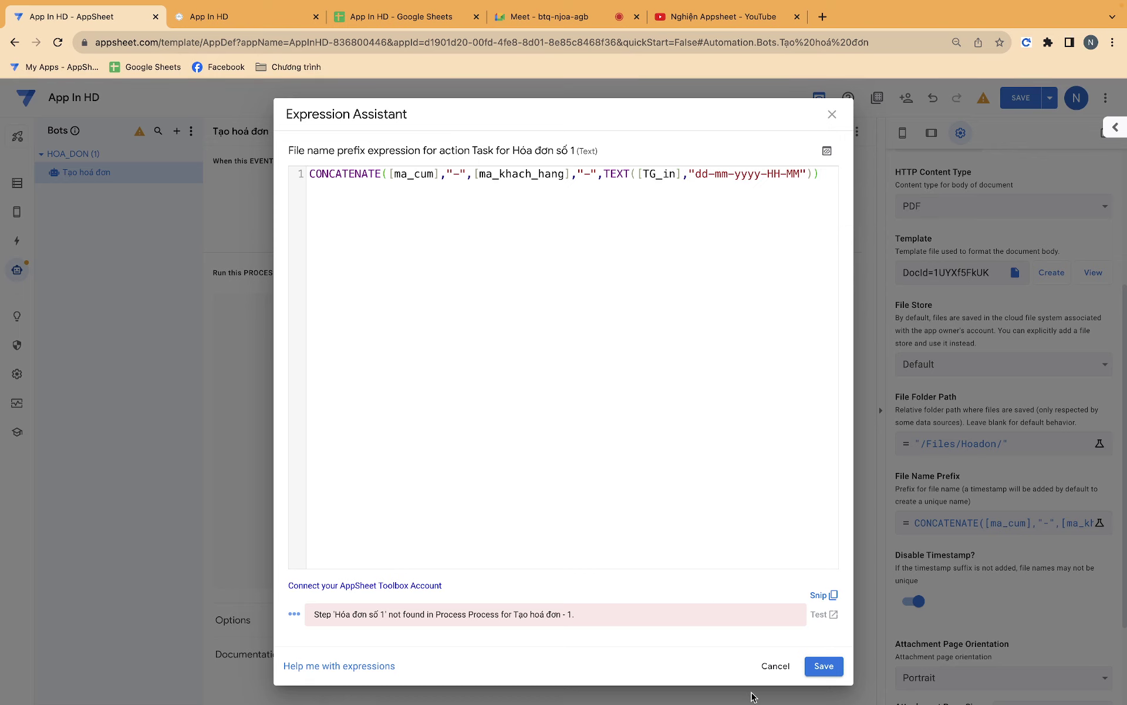
{"action": "left_click", "coordinate": [819, 675]}
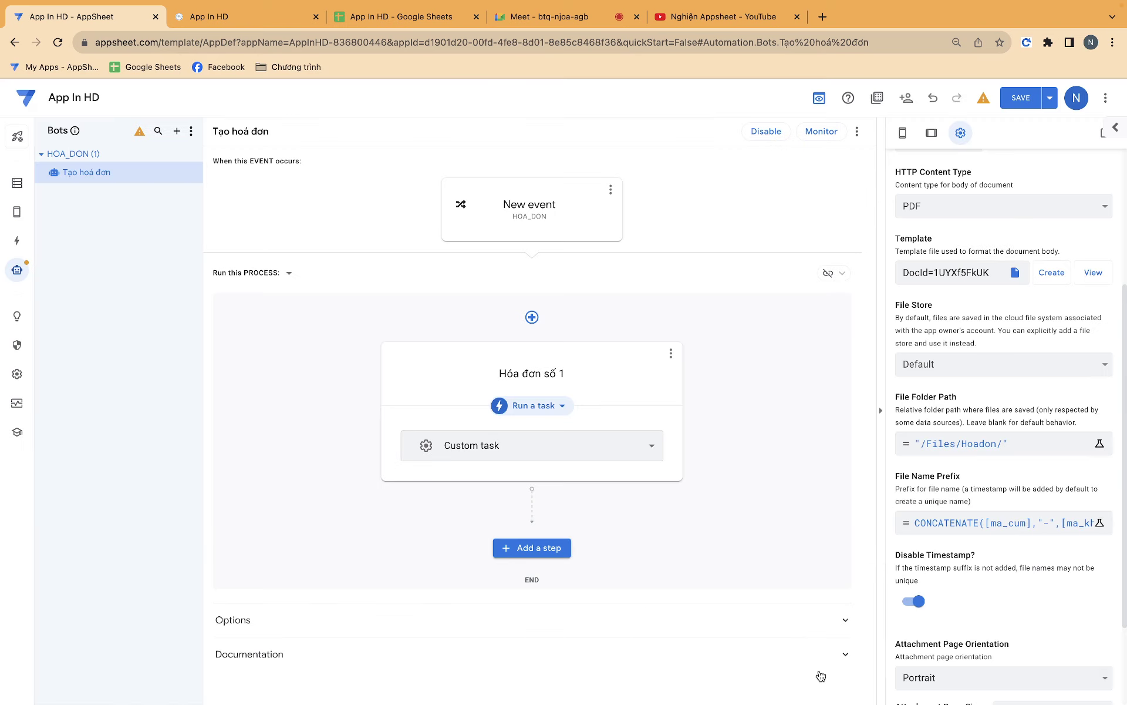
{"action": "left_click", "coordinate": [971, 531]}
{"action": "left_click", "coordinate": [824, 666]}
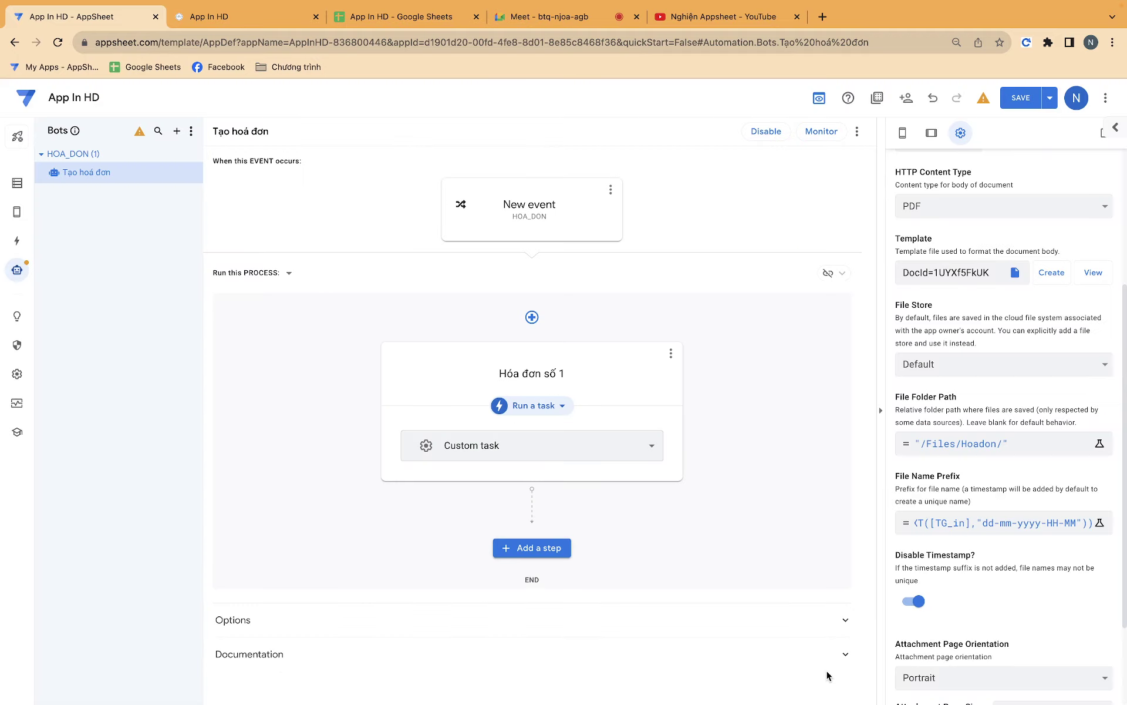
{"action": "scroll", "coordinate": [923, 599], "scroll_direction": "down", "scroll_amount": 2}
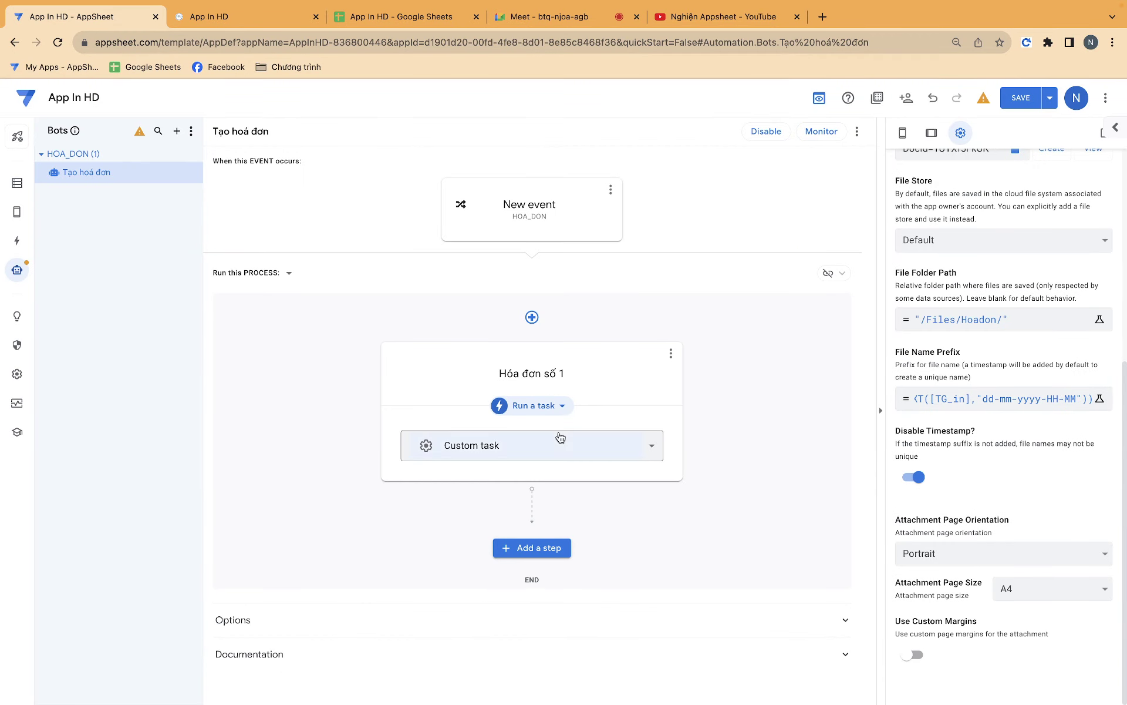
Add a trial 'Branch on a condition' step, then delete it, leaving only Hóa đơn số 1
{"action": "left_click", "coordinate": [532, 317]}
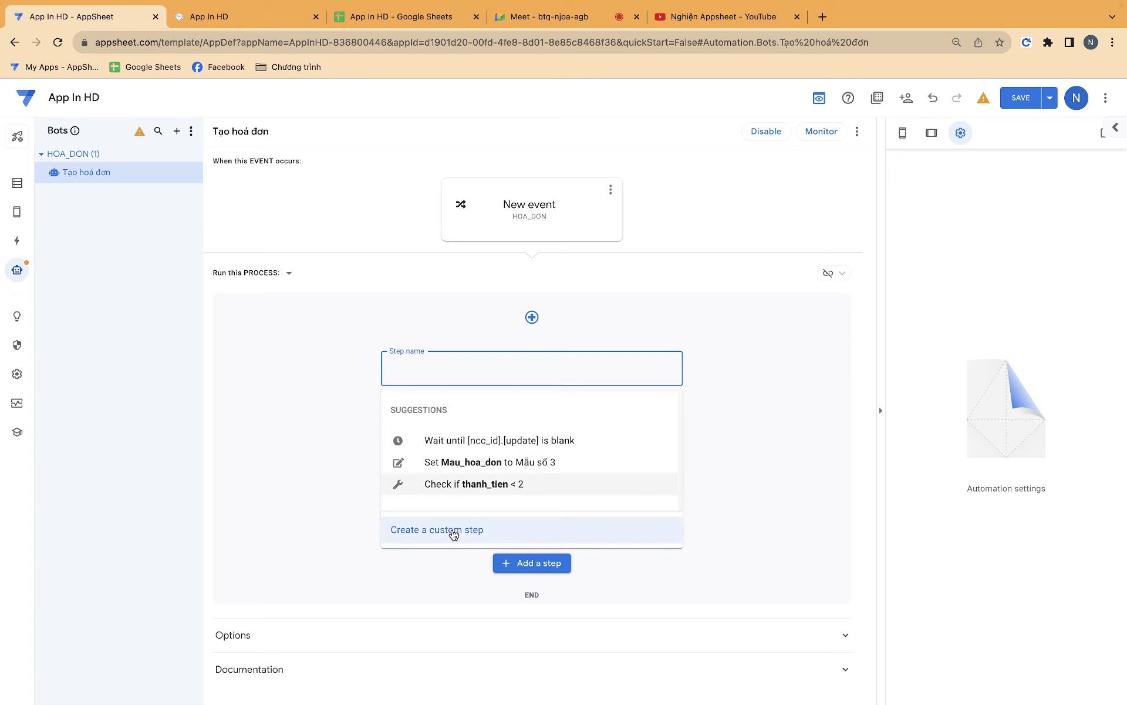
{"action": "left_click", "coordinate": [454, 533]}
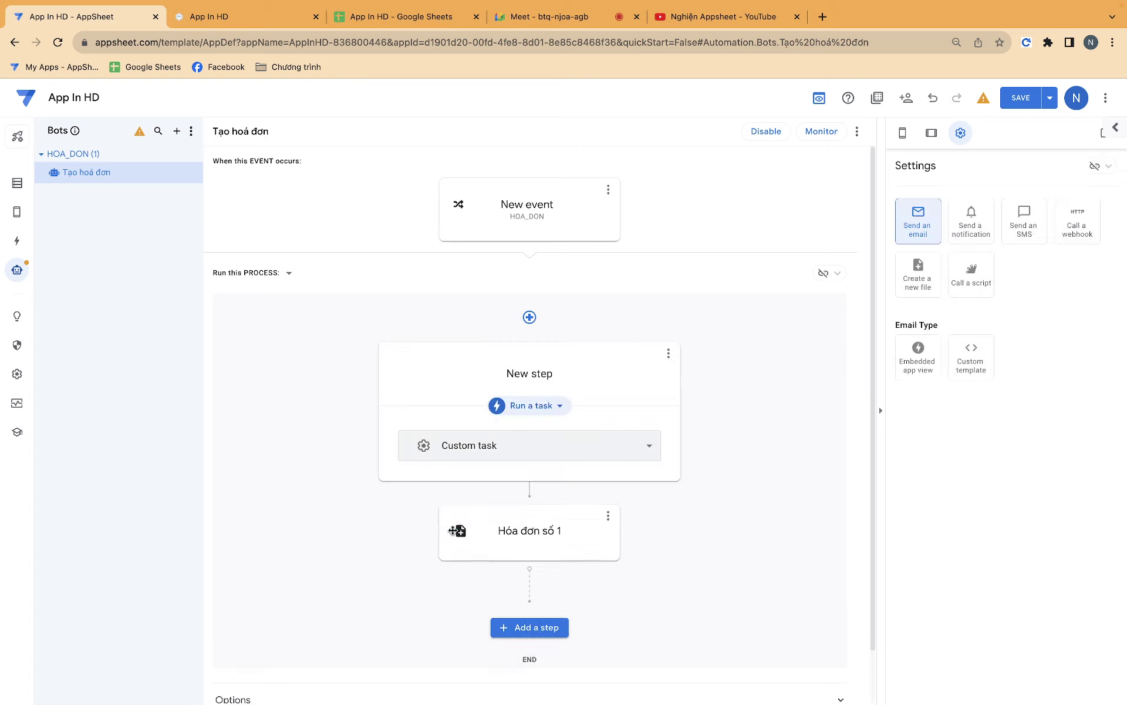
{"action": "left_click", "coordinate": [530, 406]}
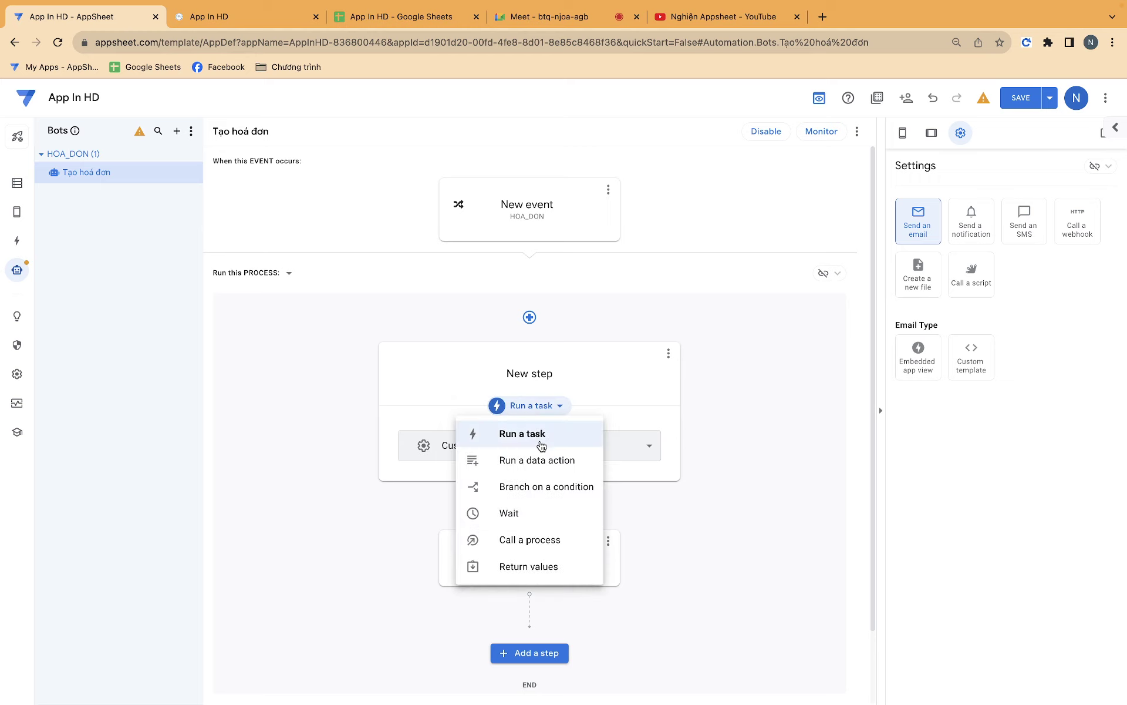
{"action": "left_click", "coordinate": [529, 487]}
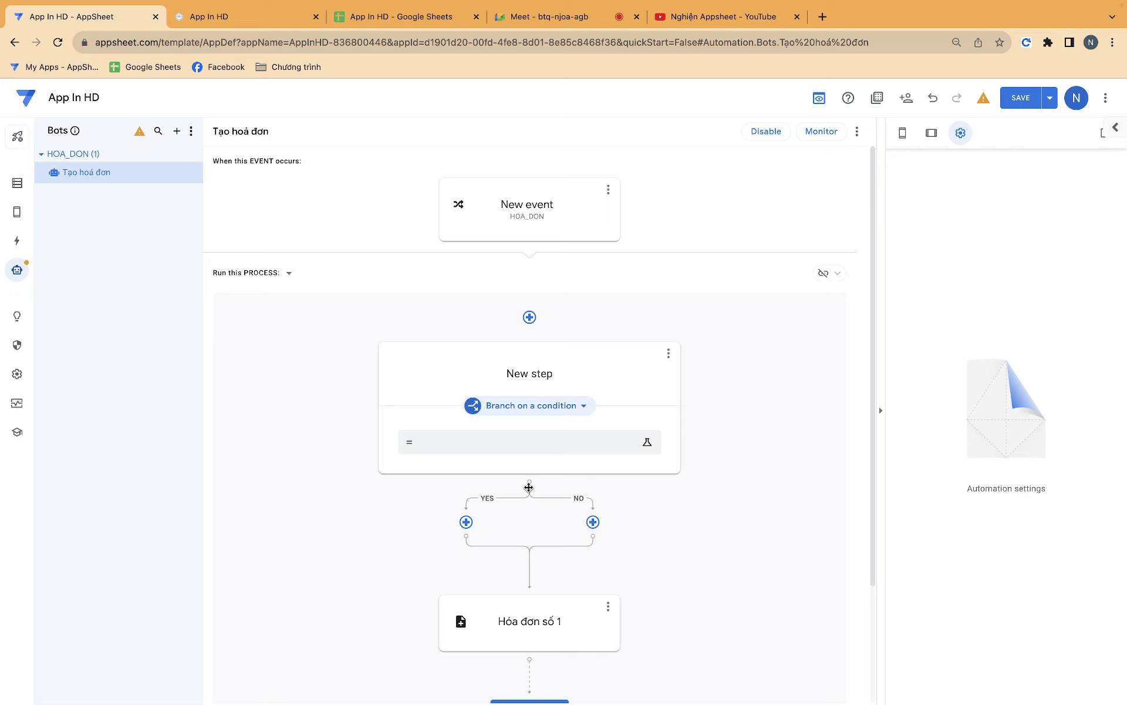
{"action": "left_click", "coordinate": [668, 353]}
{"action": "left_click", "coordinate": [678, 377]}
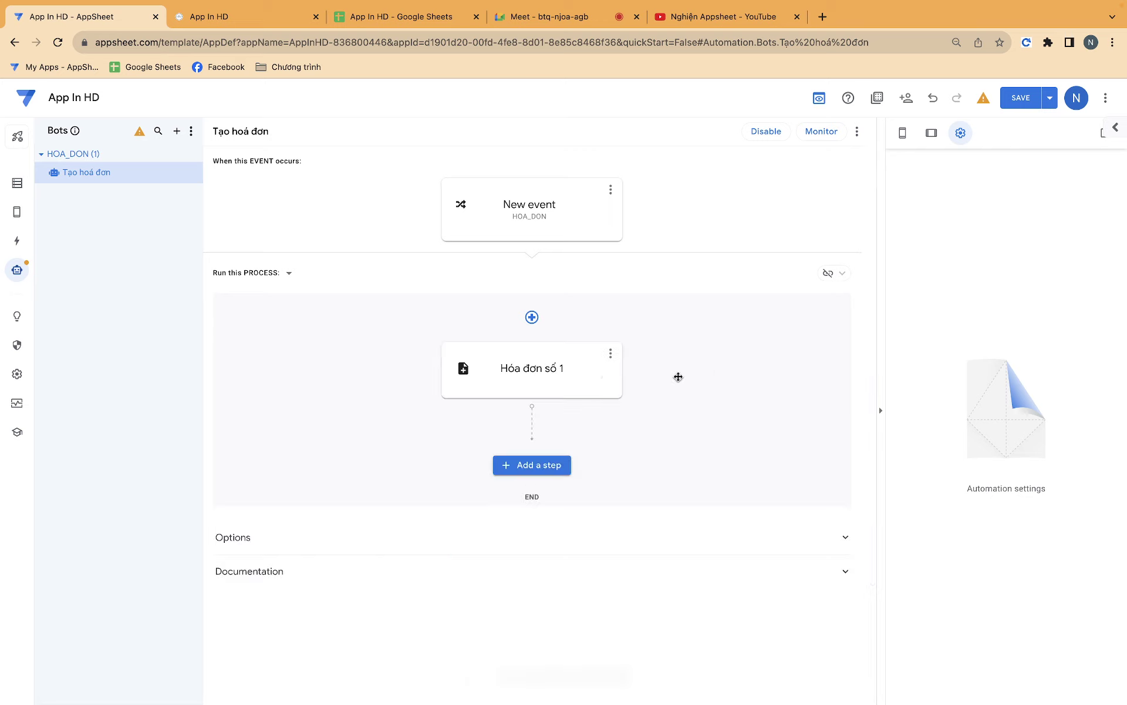
{"action": "left_click", "coordinate": [584, 203]}
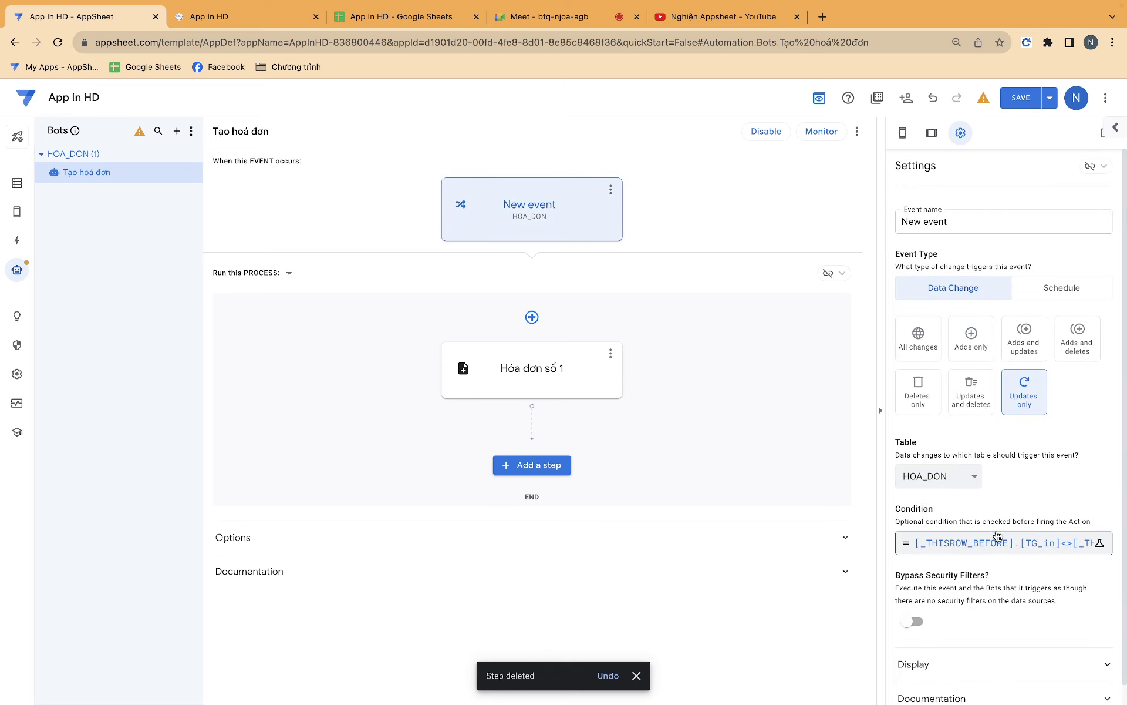
Wrap the event condition in AND([Mau_hoa_don]="Mẫu số 1", …) and save it
{"action": "left_click", "coordinate": [998, 535]}
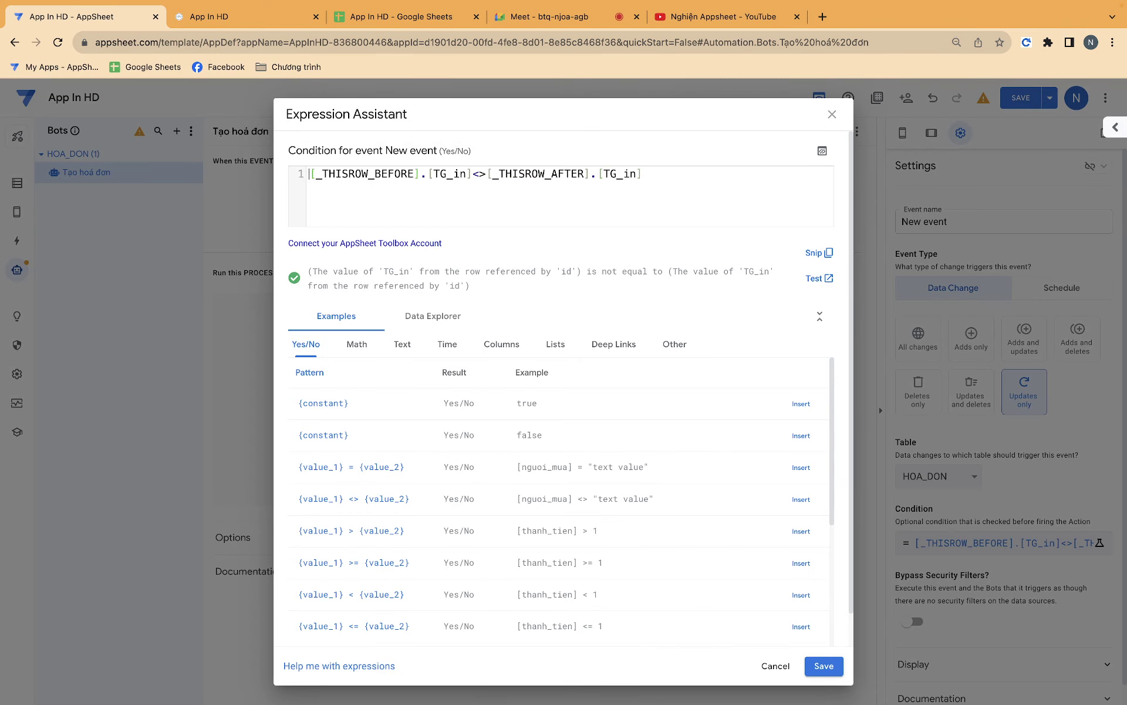
{"action": "type", "text": "AND("}
{"action": "key", "text": "Return"}
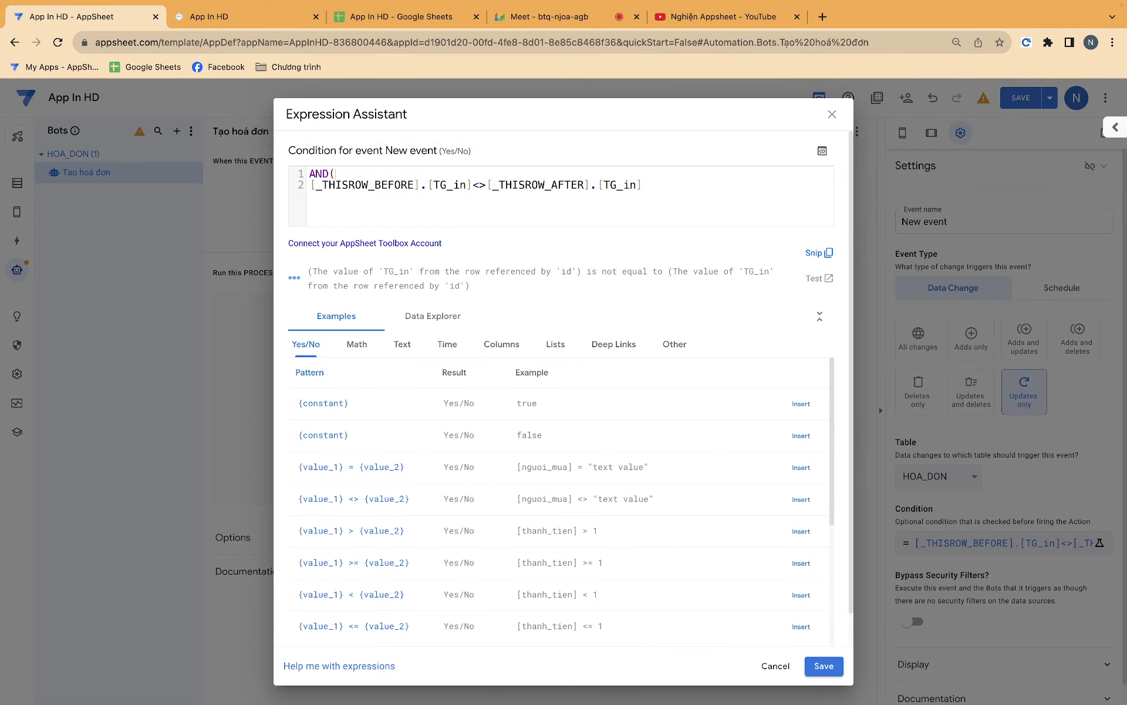
{"action": "type", "text": "[Mau"}
{"action": "key", "text": "Return"}
{"action": "type", "text": "\"Mẫu s"}
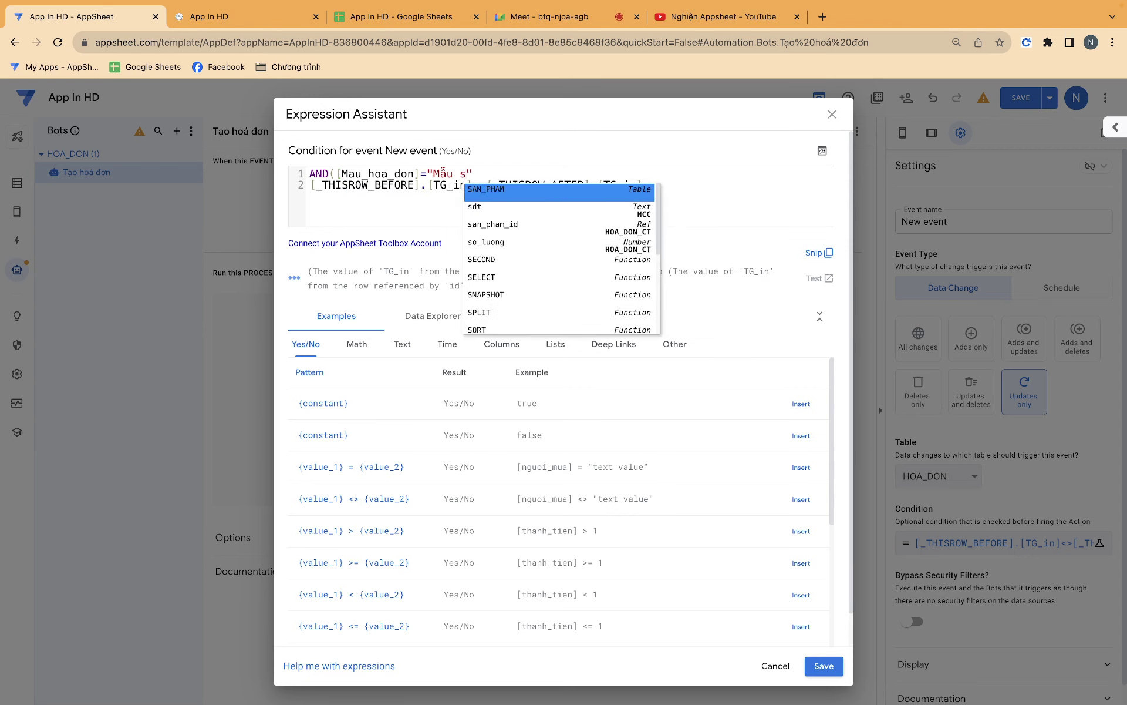
{"action": "type", "text": "ố 1"}
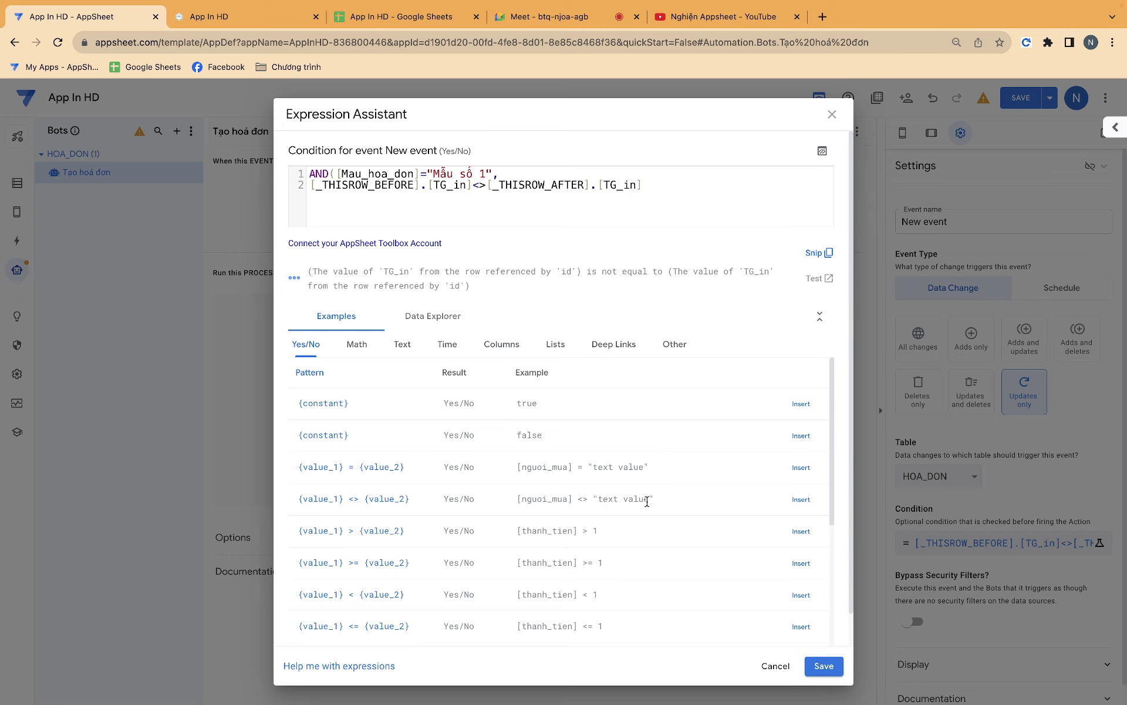
{"action": "left_click", "coordinate": [822, 665]}
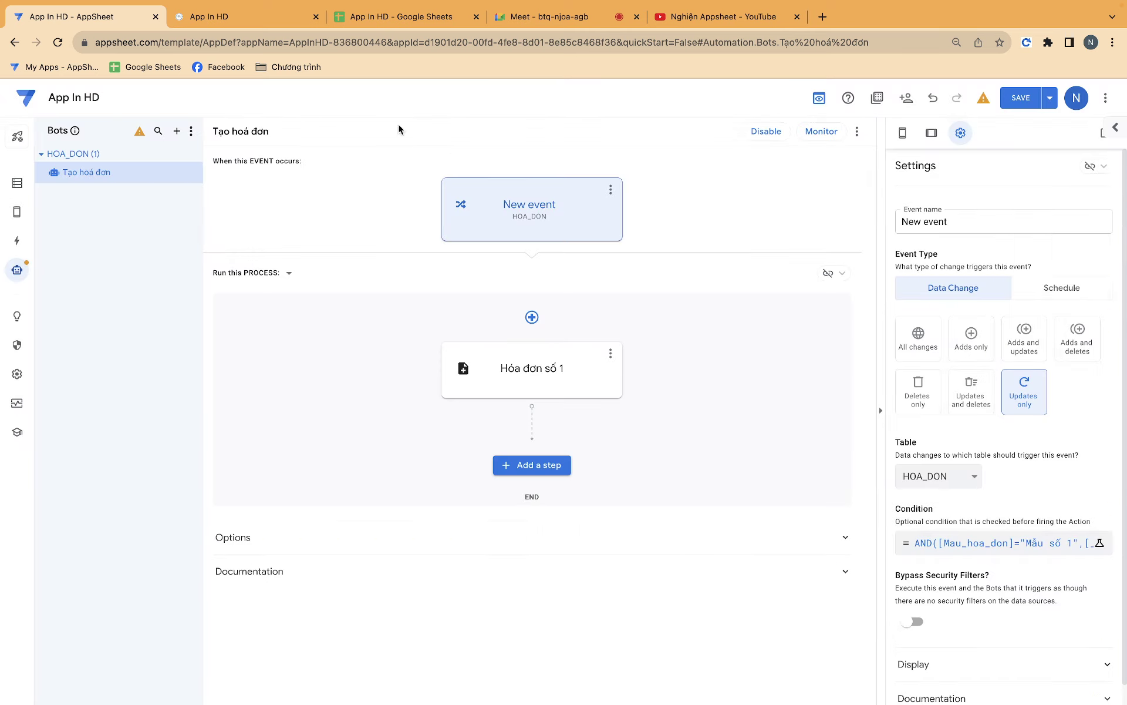
Rename the bot 'Tạo hoá đơn mẫu số 1' and duplicate it
{"action": "left_click", "coordinate": [138, 170]}
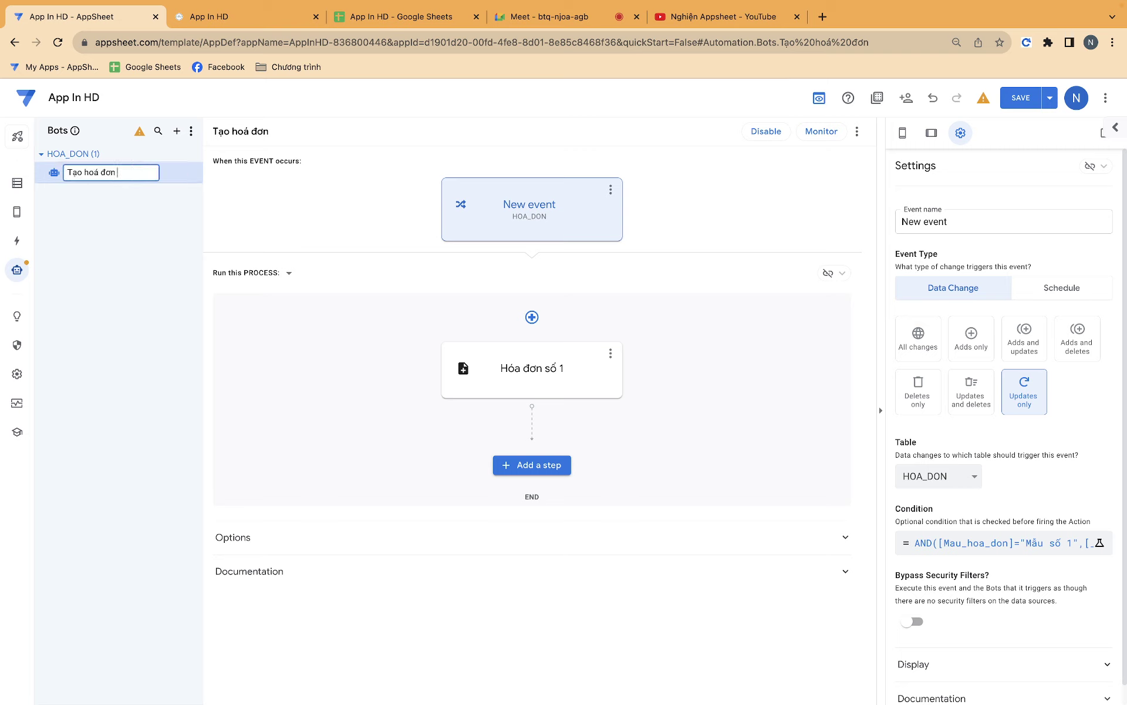
{"action": "type", "text": "mẫu số1"}
{"action": "left_click", "coordinate": [120, 207]}
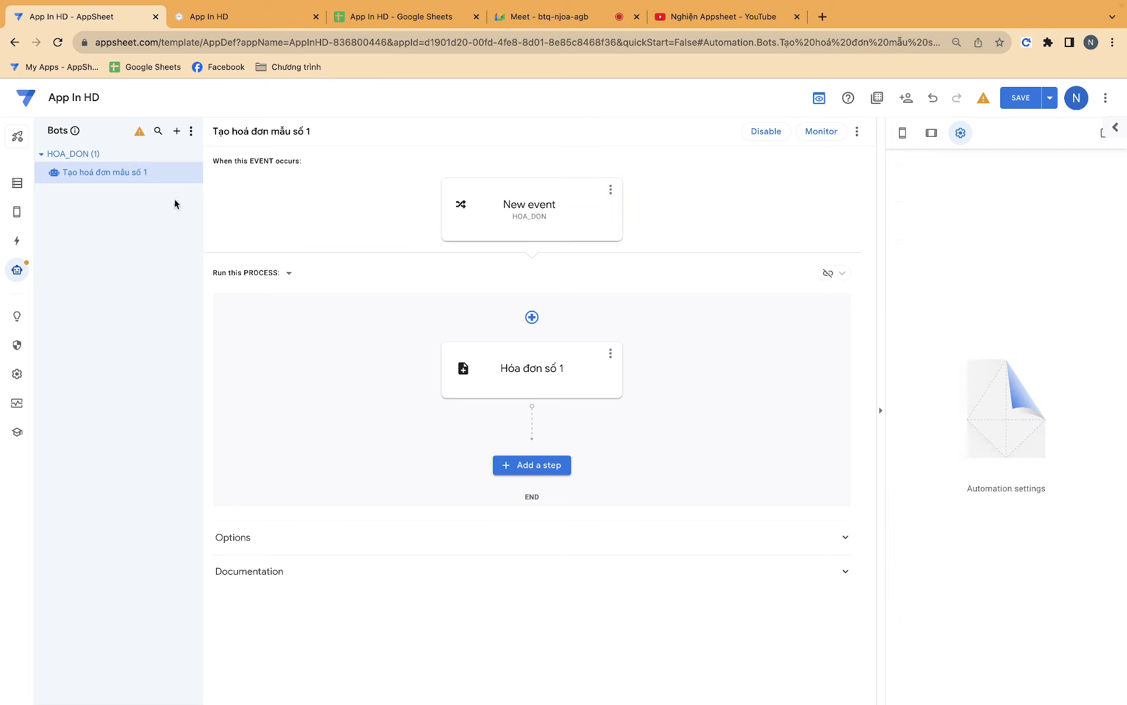
{"action": "left_click", "coordinate": [196, 173]}
{"action": "left_click", "coordinate": [217, 208]}
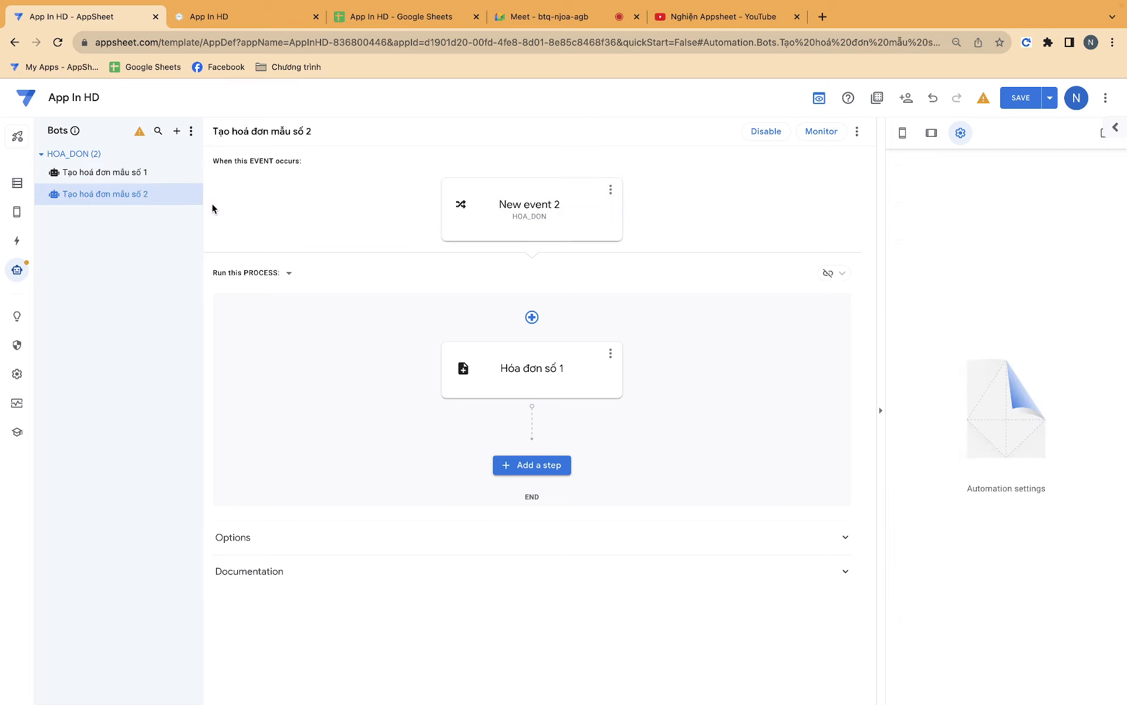
Change the copied bot's event condition to require Mau_hoa_don = "Mẫu số 2"
{"action": "left_click", "coordinate": [554, 223]}
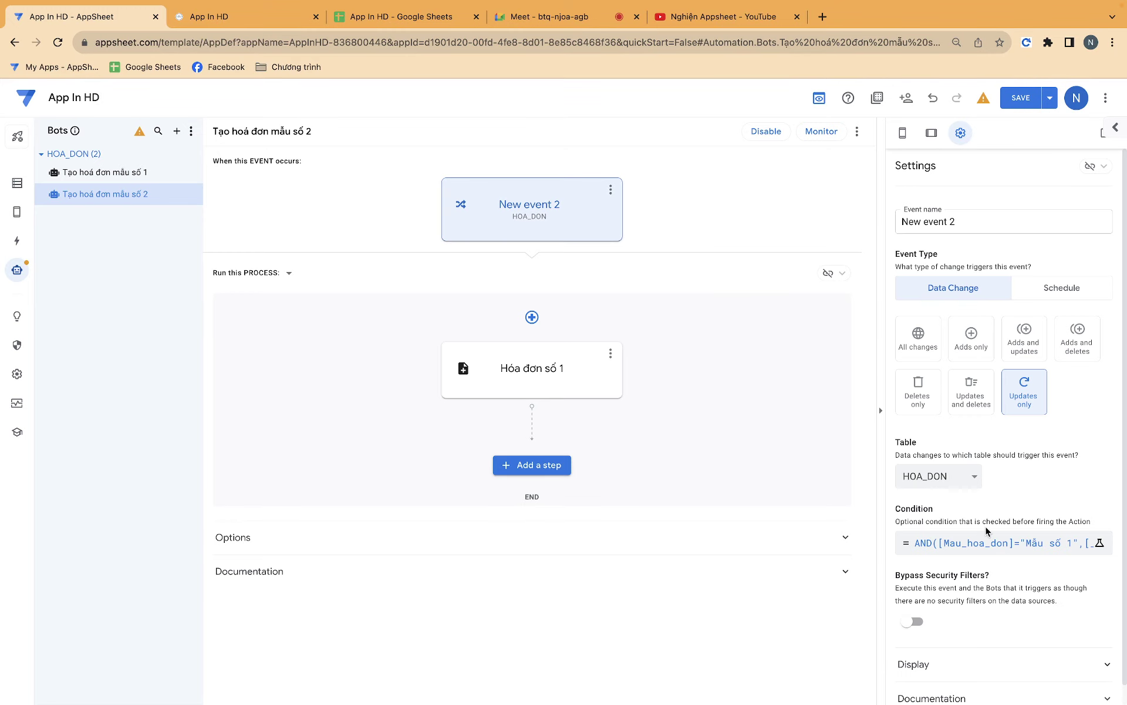
{"action": "left_click", "coordinate": [998, 543]}
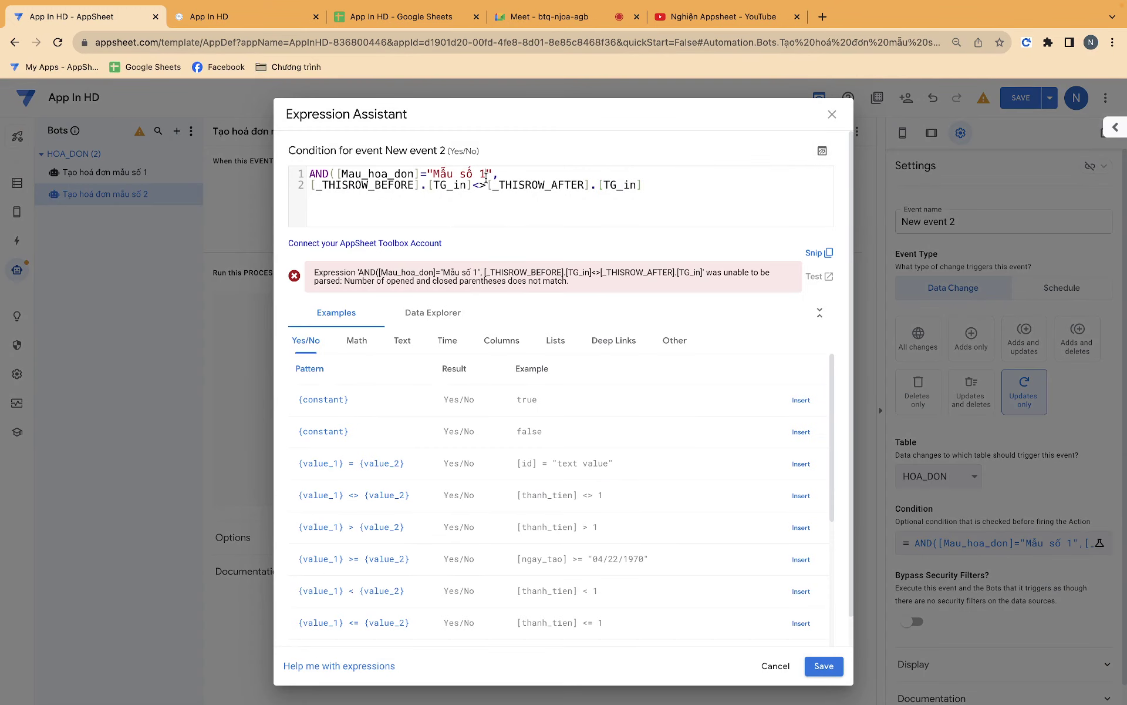
{"action": "double_click", "coordinate": [483, 175]}
{"action": "type", "text": "2"}
{"action": "left_click", "coordinate": [827, 664]}
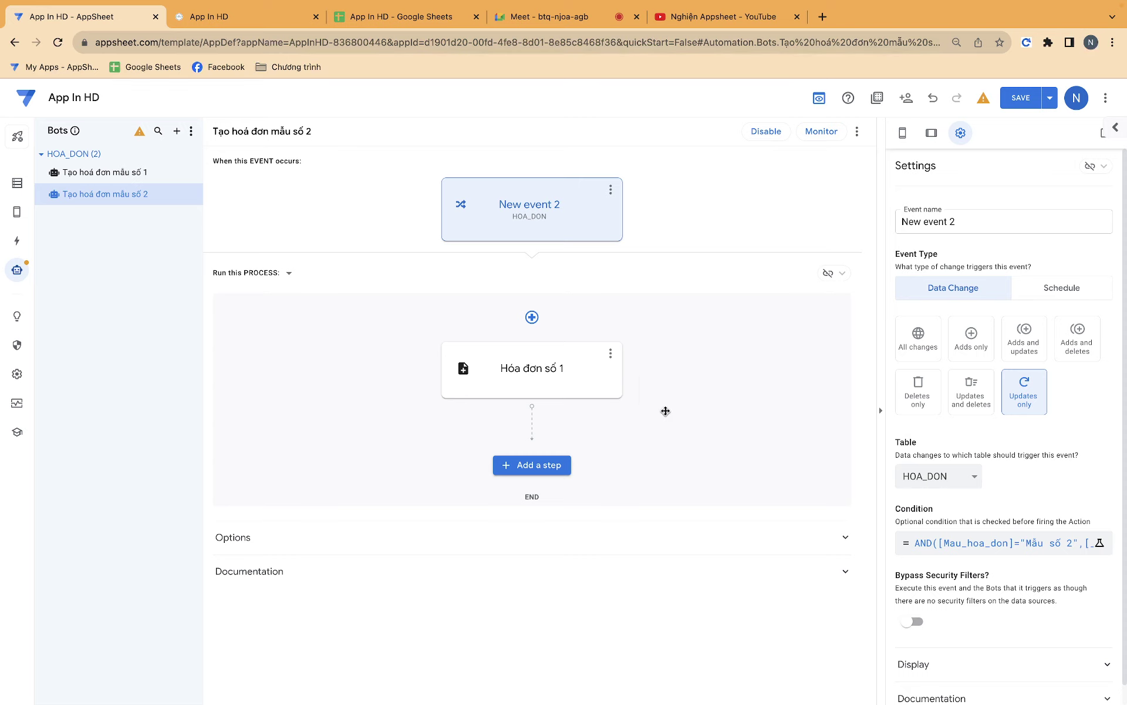
Rename the second bot's invoice step to 'Hóa đơn số 2'
{"action": "left_click", "coordinate": [571, 378]}
{"action": "left_click", "coordinate": [570, 373]}
{"action": "key", "text": "BackSpace"}
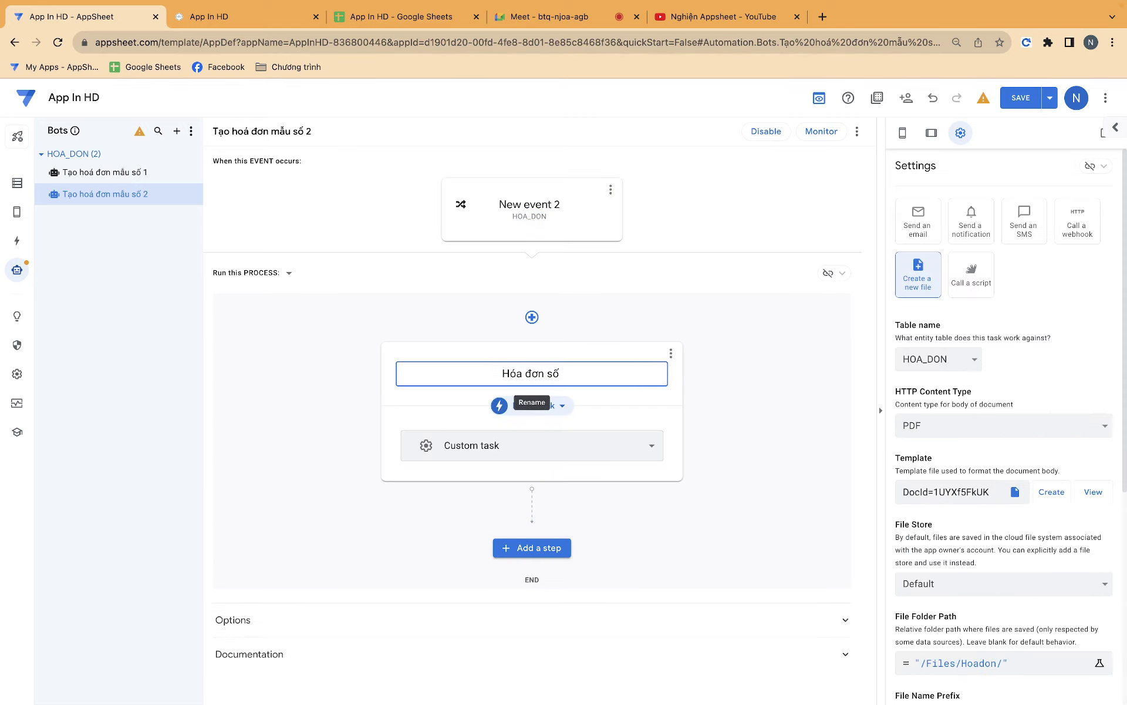
{"action": "type", "text": " 2"}
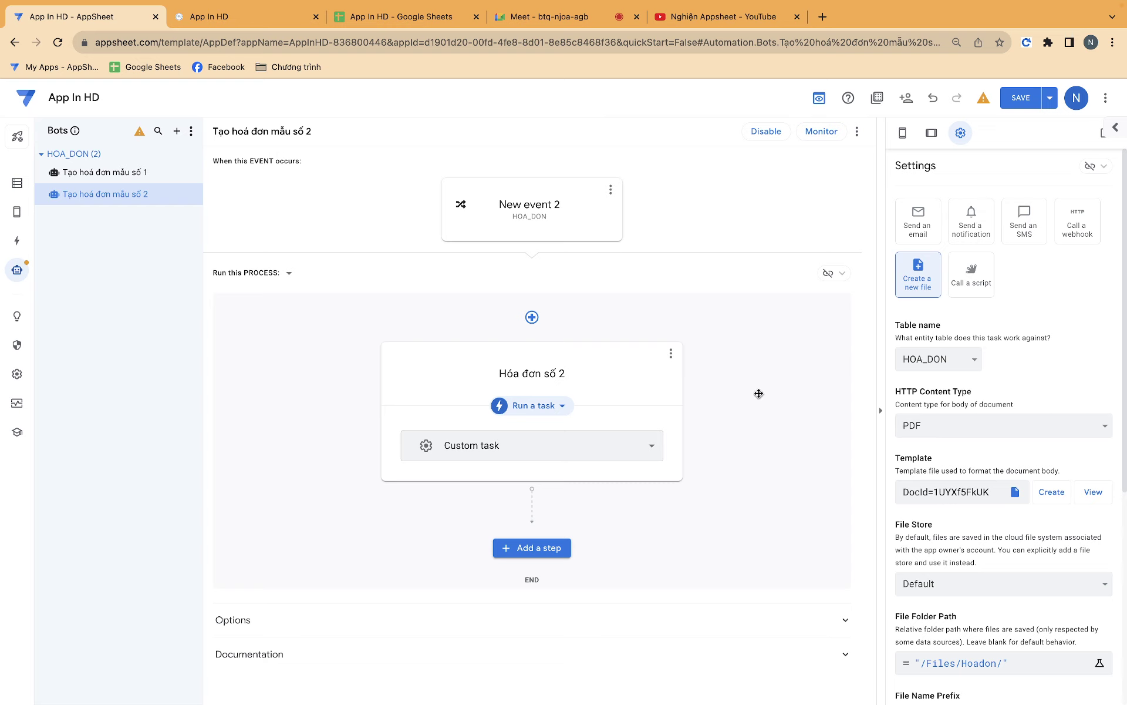
{"action": "left_click", "coordinate": [12, 239]}
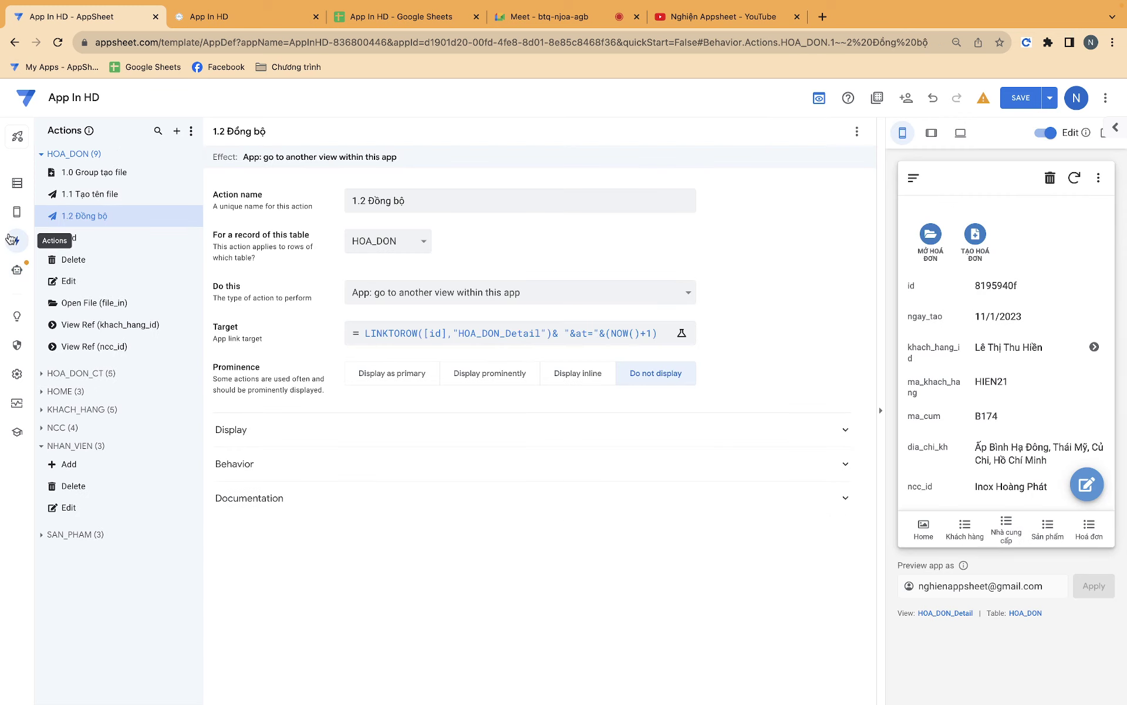
Add Mau_hoa_don = INPUT("","") to the 1.1 Tạo tên file action and save the app
{"action": "mouse_move", "coordinate": [97, 193]}
{"action": "left_click", "coordinate": [122, 195]}
{"action": "left_click", "coordinate": [364, 402]}
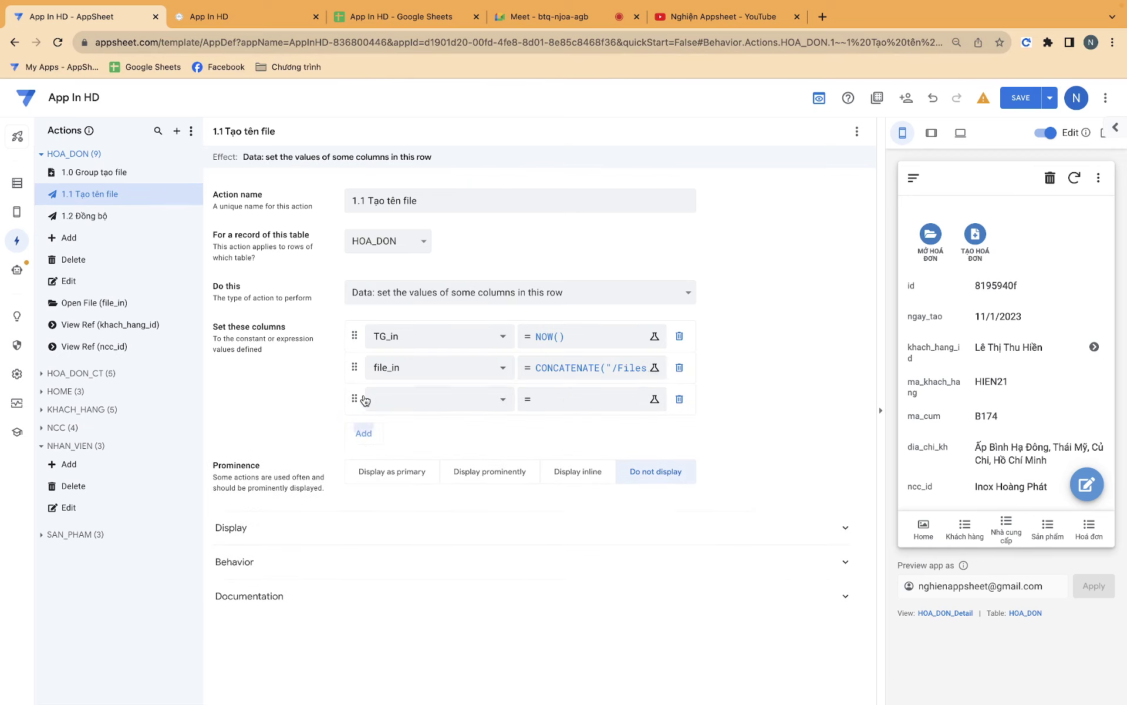
{"action": "left_click", "coordinate": [407, 406]}
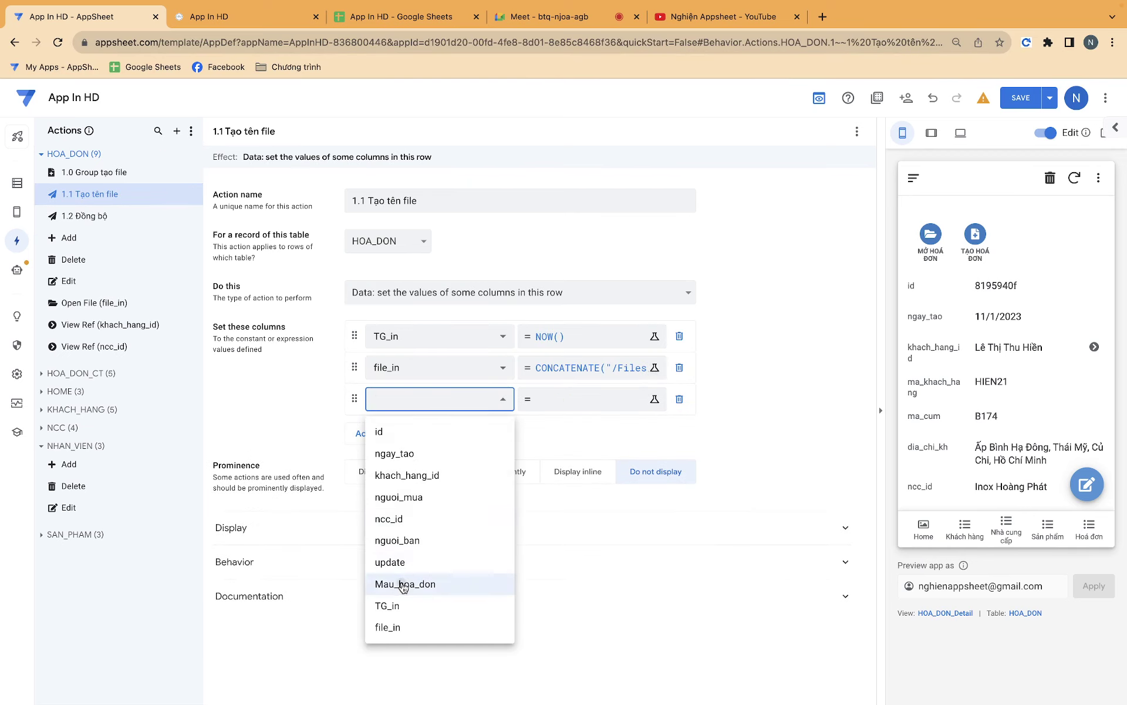
{"action": "left_click", "coordinate": [405, 584]}
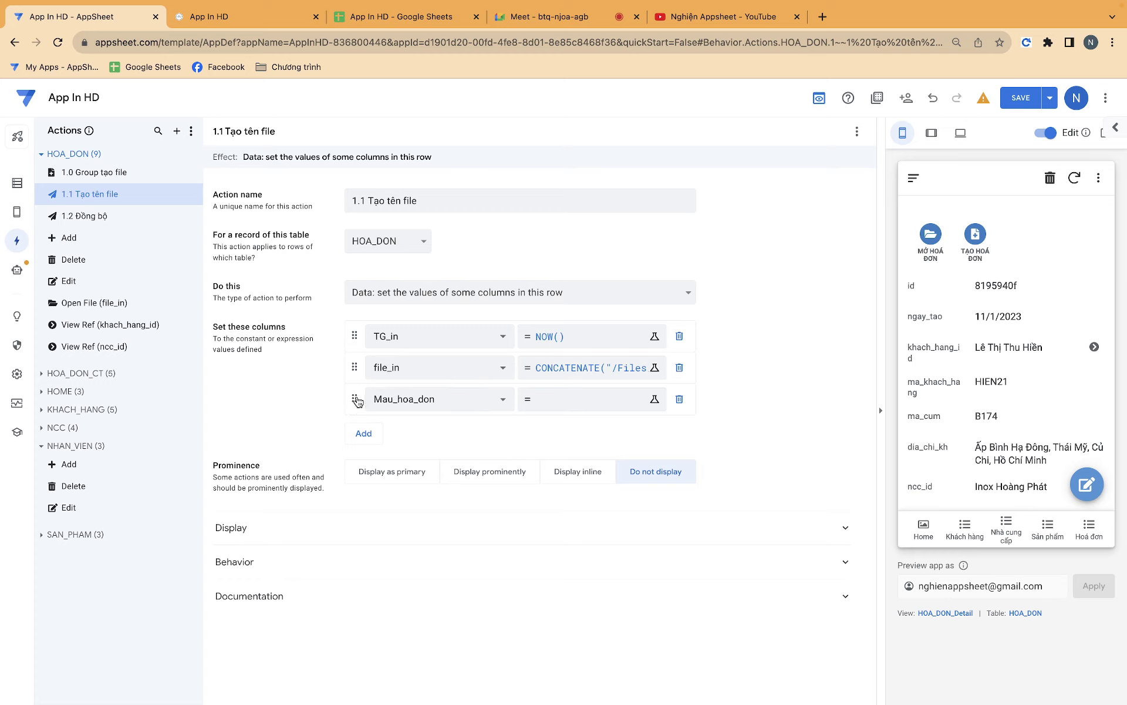
{"action": "left_click", "coordinate": [544, 399]}
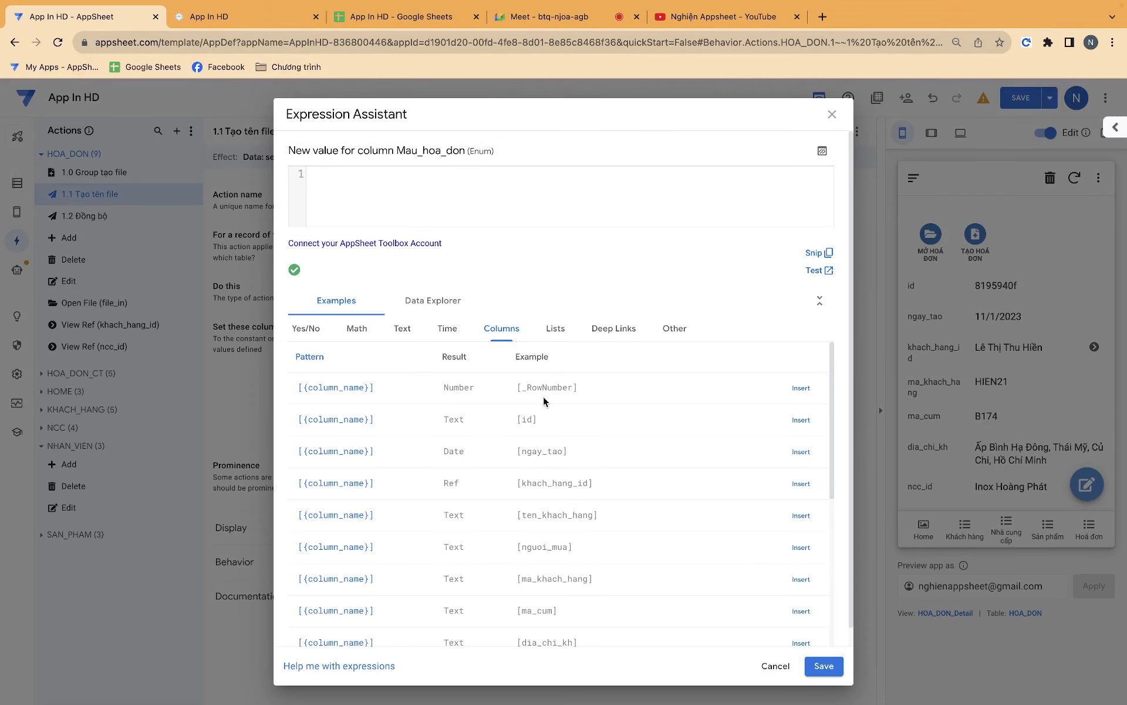
{"action": "type", "text": "INPUT("}
{"action": "type", "text": "\"\","}
{"action": "left_click", "coordinate": [823, 666]}
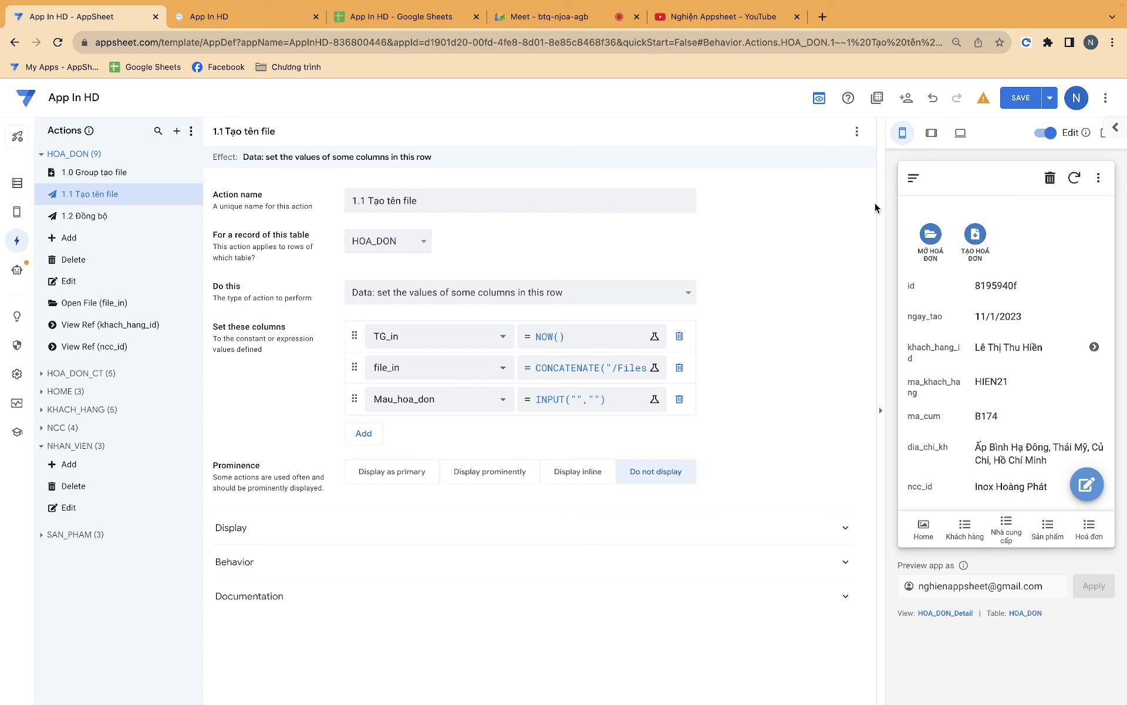
{"action": "left_click", "coordinate": [1021, 101]}
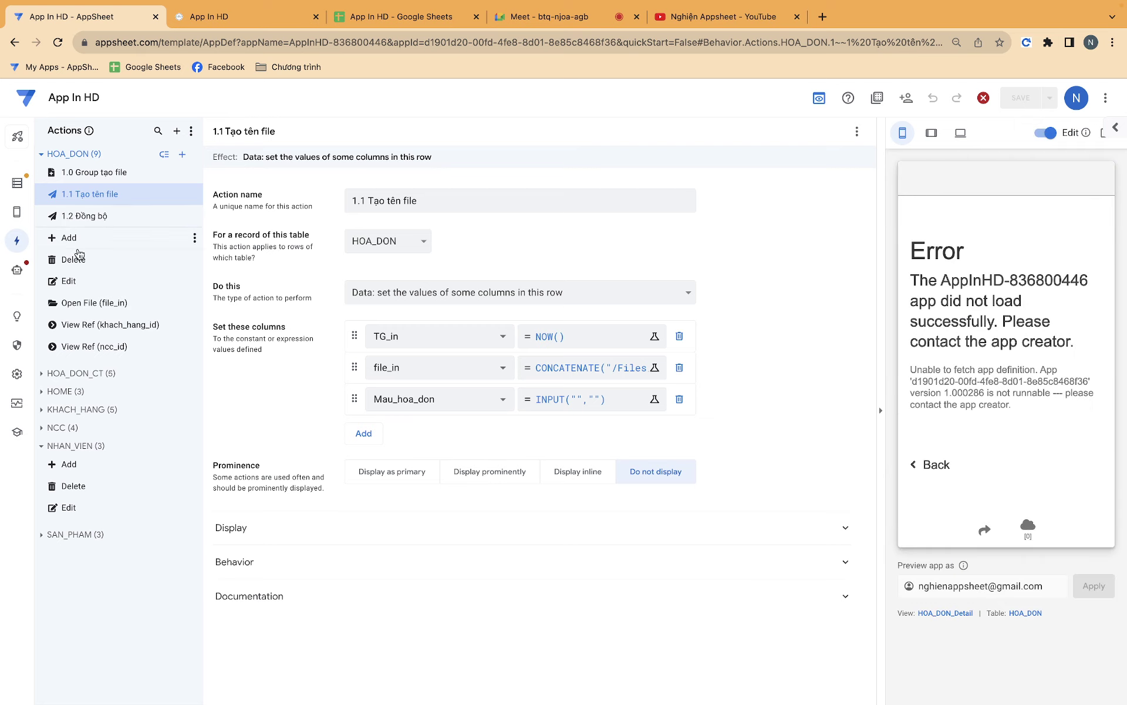
Add the missing closing parenthesis to the first bot's event condition via Errors & Warnings
{"action": "left_click", "coordinate": [17, 270]}
{"action": "left_click", "coordinate": [139, 131]}
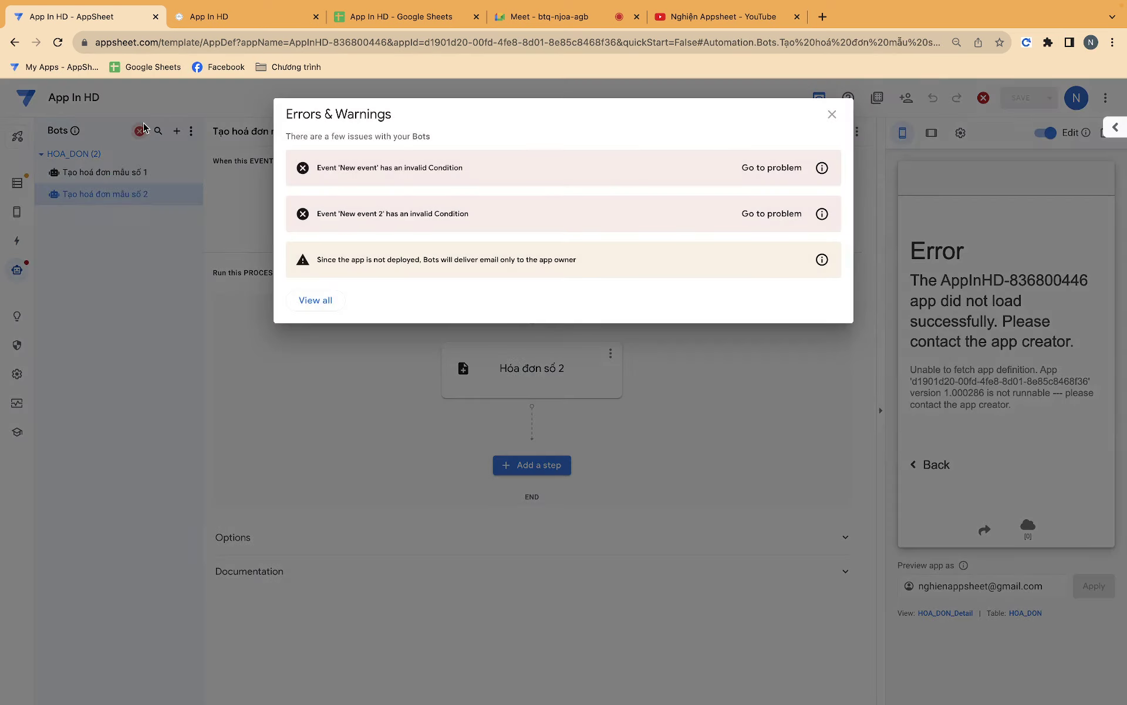
{"action": "left_click", "coordinate": [769, 168]}
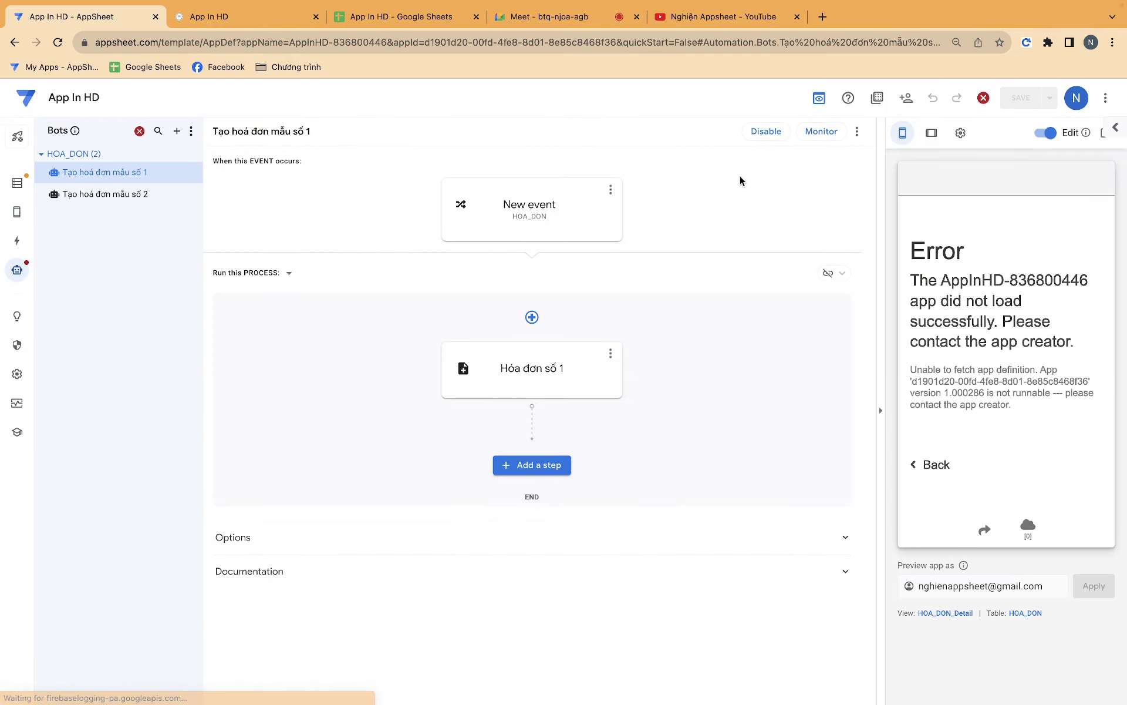
{"action": "left_click", "coordinate": [515, 217]}
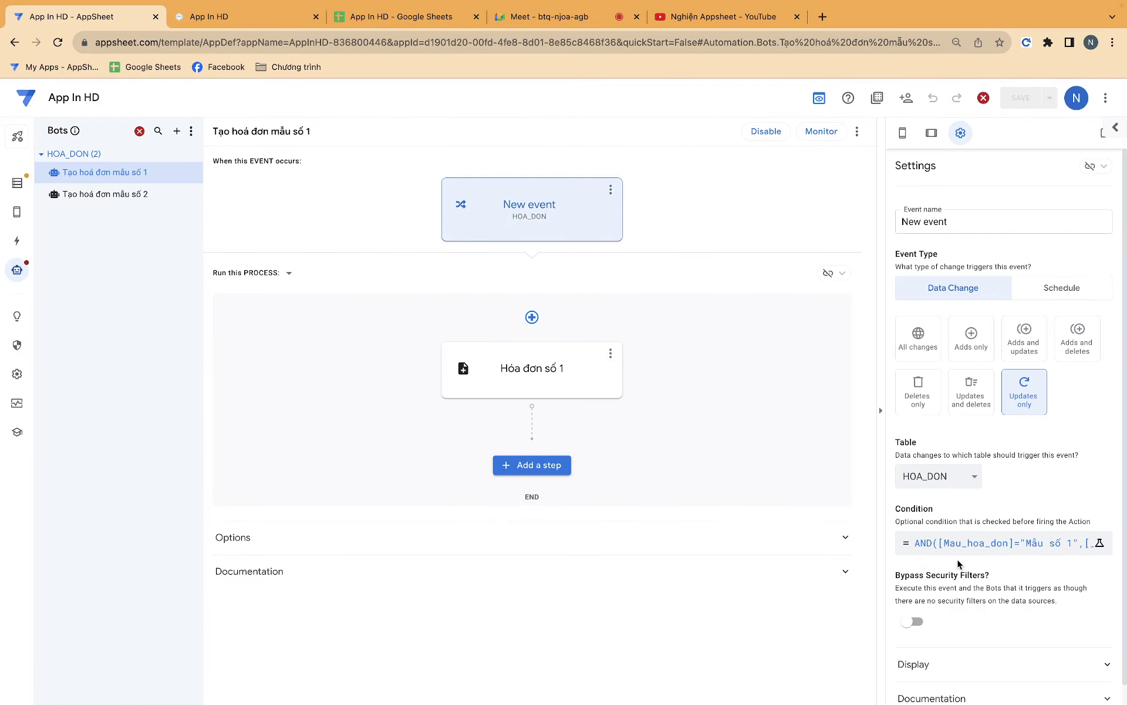
{"action": "left_click", "coordinate": [977, 101]}
{"action": "left_click", "coordinate": [771, 170]}
{"action": "left_click", "coordinate": [954, 551]}
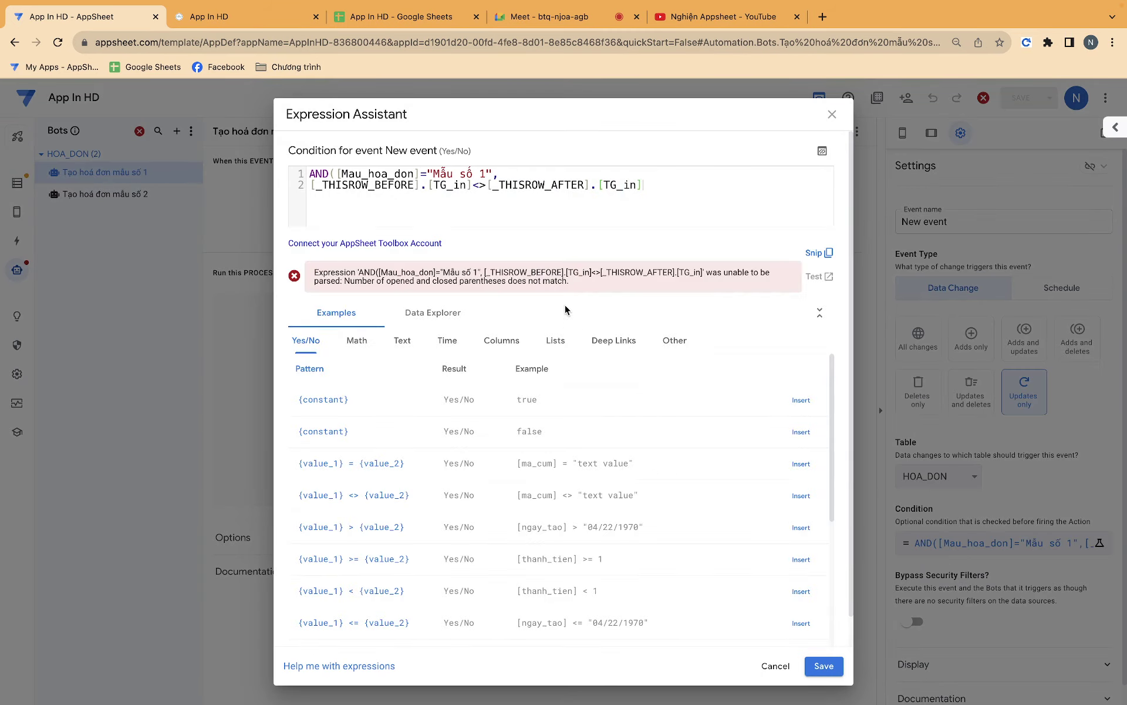
{"action": "type", "text": ")"}
{"action": "left_click", "coordinate": [824, 665]}
Confirm the Tạo hoá đơn mẫu số 2 bot's corrected condition and save the app
{"action": "left_click", "coordinate": [135, 196]}
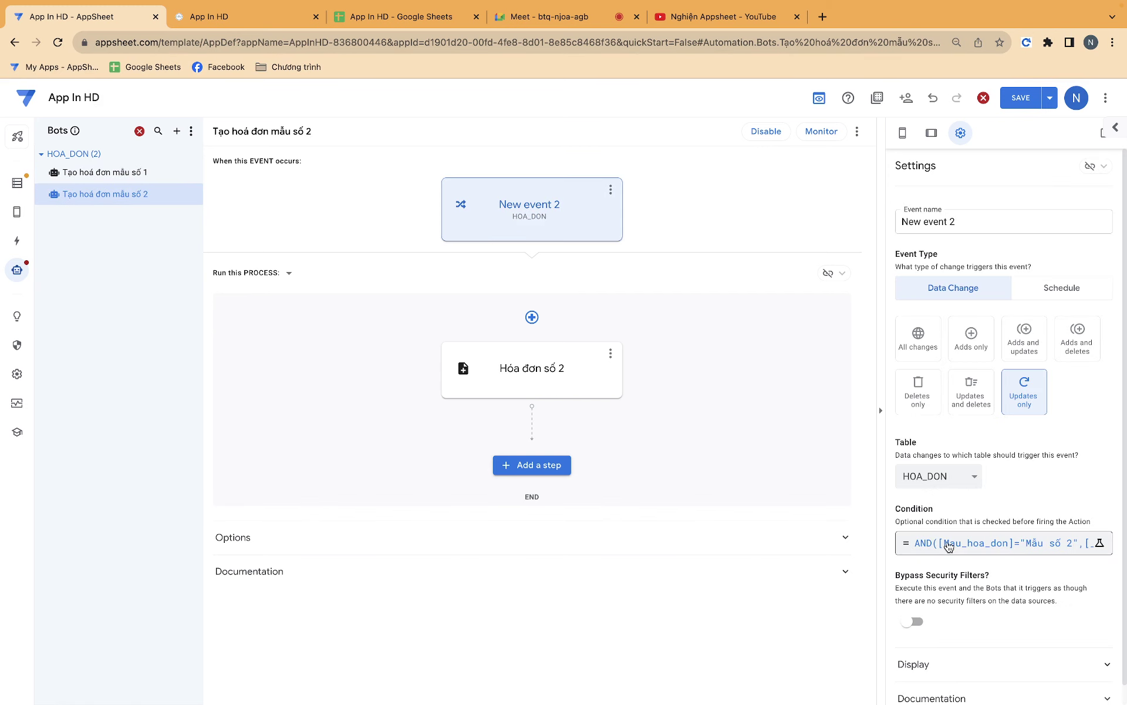
{"action": "left_click", "coordinate": [917, 542]}
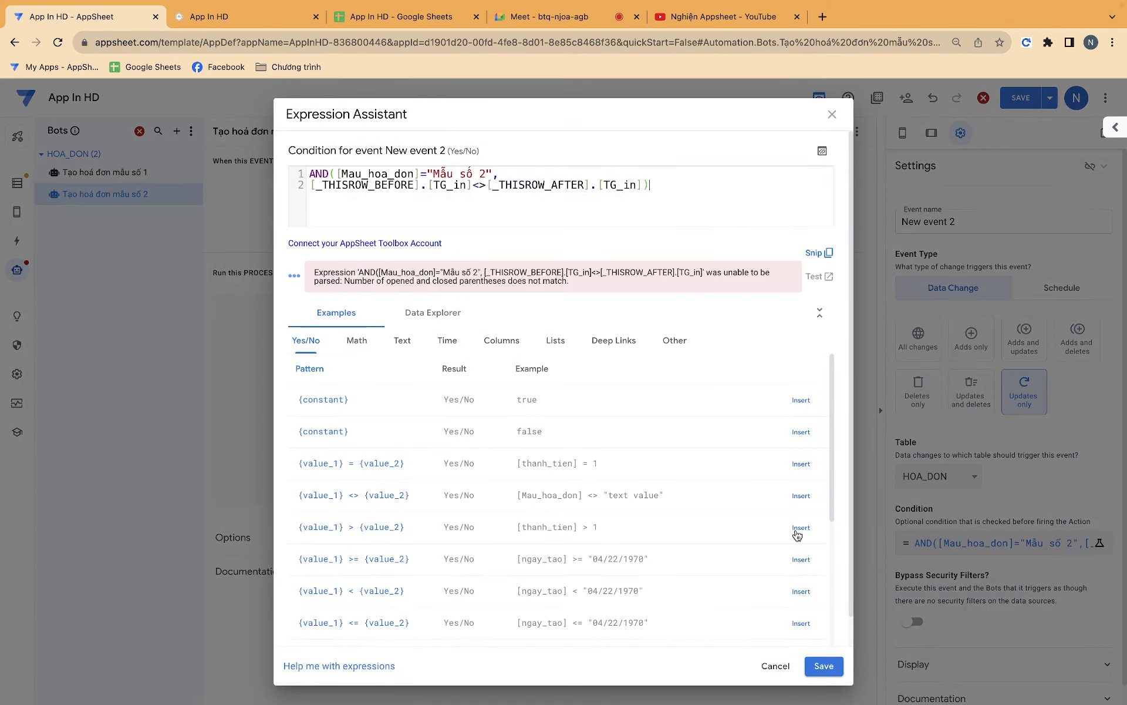
{"action": "left_click", "coordinate": [816, 669]}
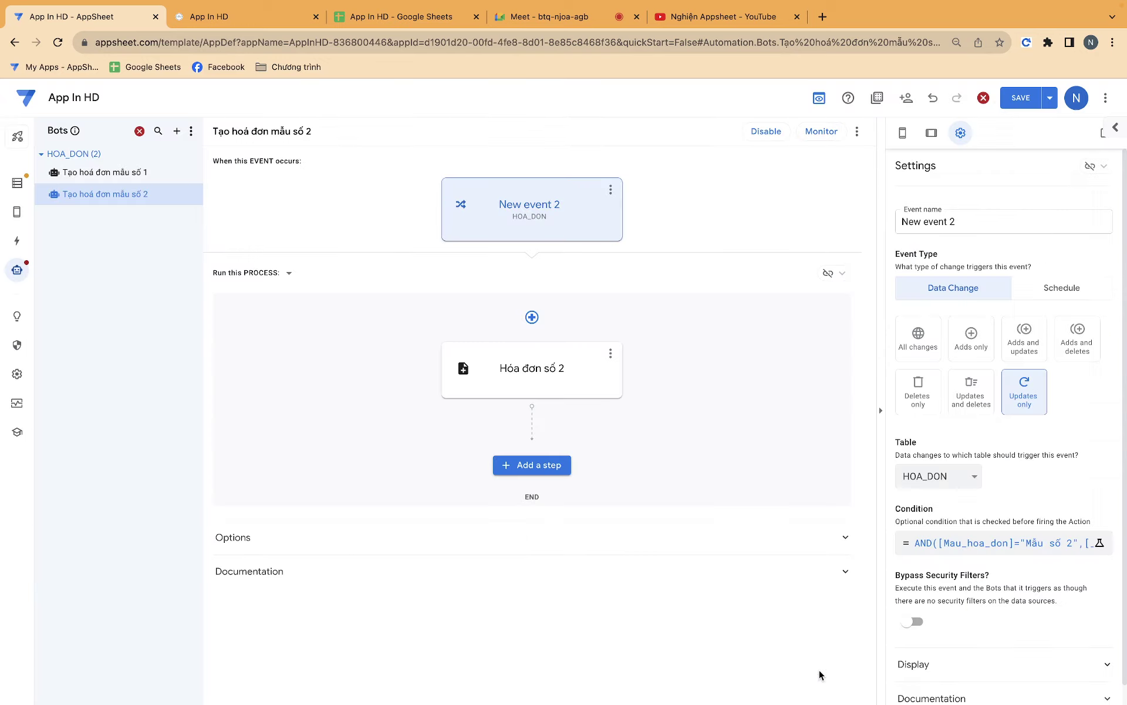
{"action": "left_click", "coordinate": [1019, 111]}
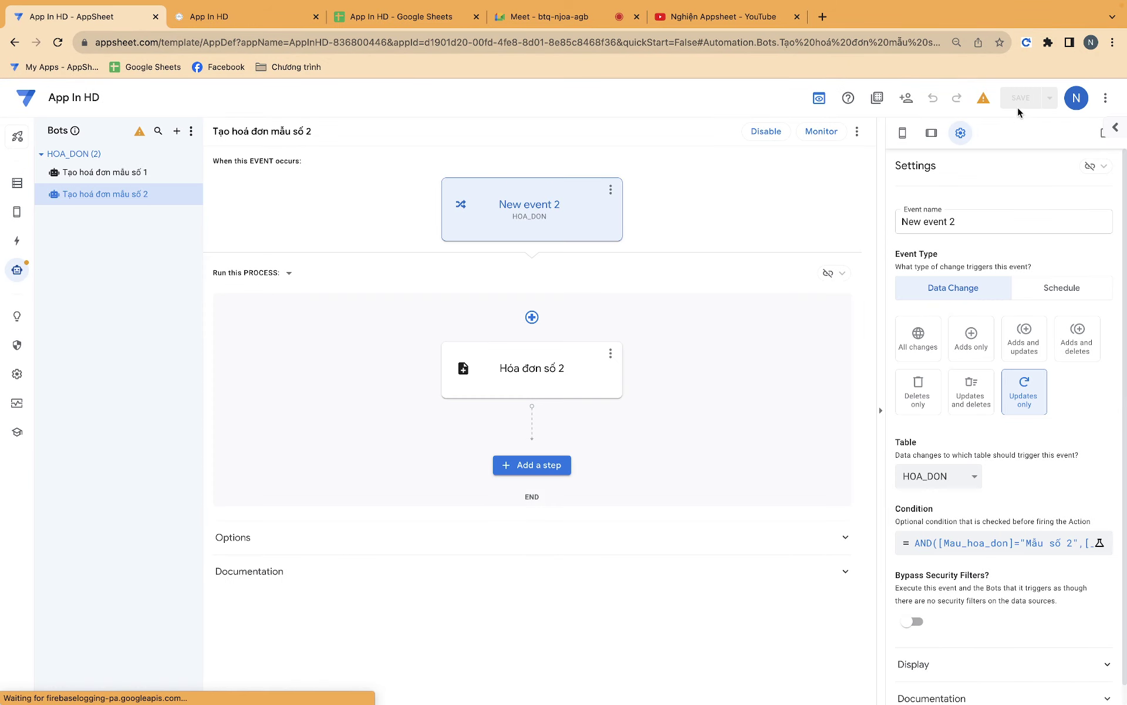
In the App In HD app, sync and run Tạo hoá đơn choosing template Mẫu số 1
{"action": "left_click", "coordinate": [286, 23]}
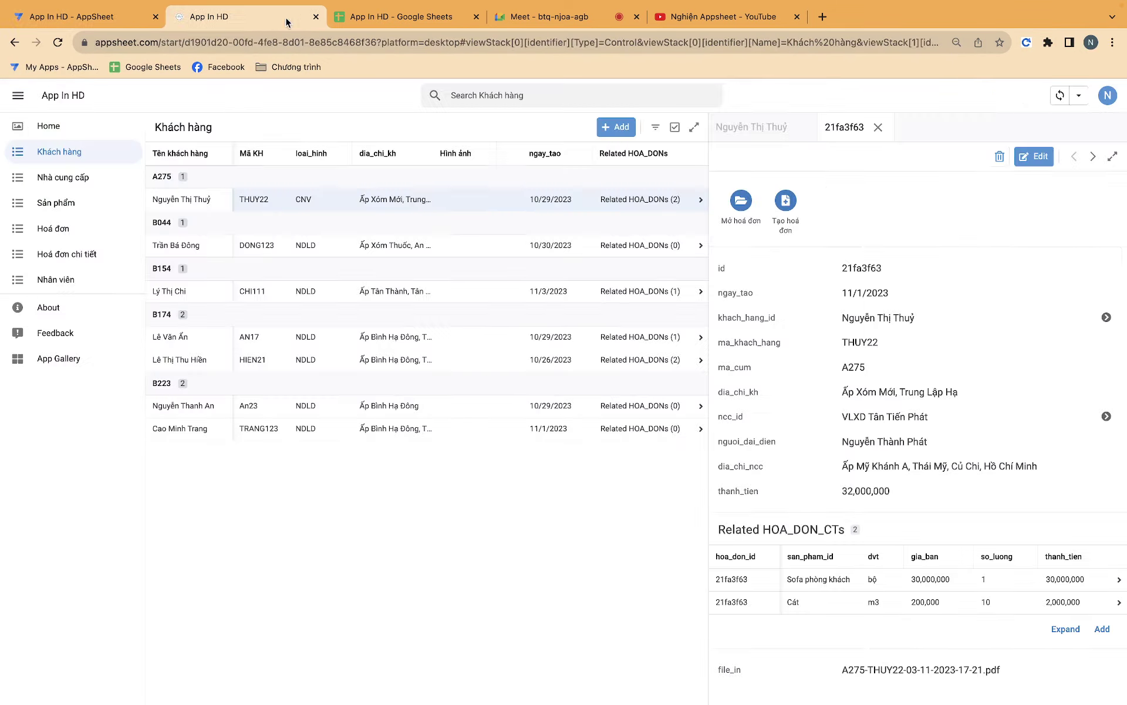
{"action": "left_click", "coordinate": [1060, 95]}
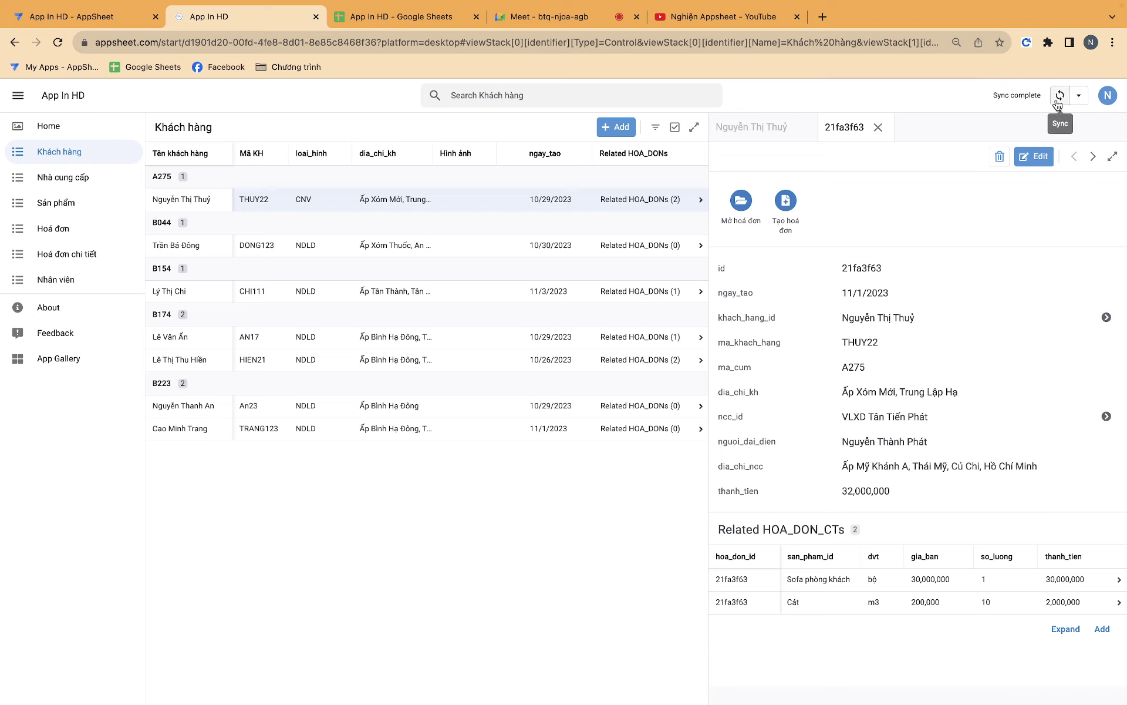
{"action": "left_click", "coordinate": [787, 202]}
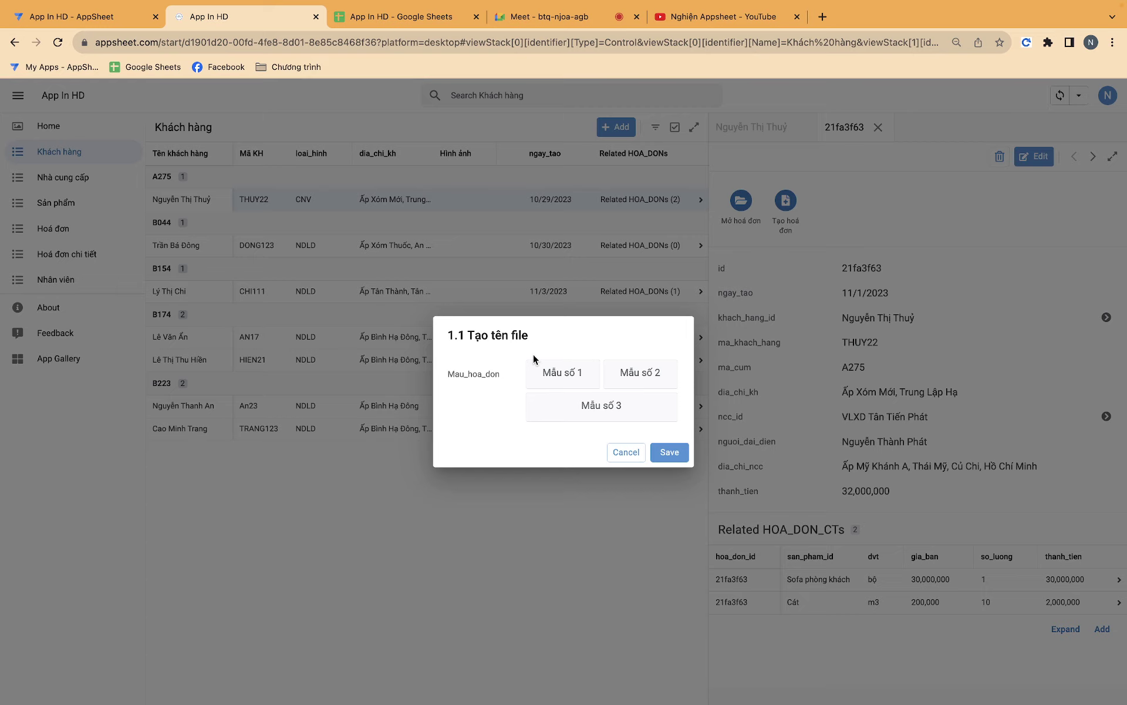
{"action": "left_click", "coordinate": [556, 377]}
{"action": "left_click", "coordinate": [555, 377]}
{"action": "left_click", "coordinate": [656, 448]}
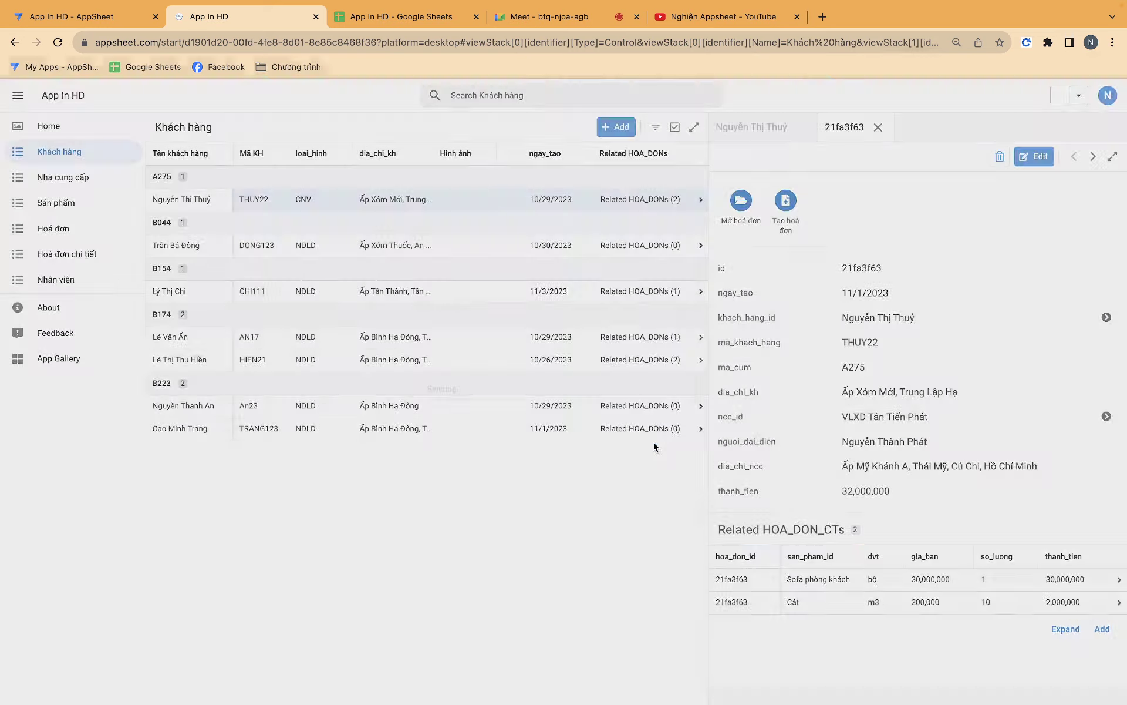
{"action": "left_click", "coordinate": [89, 17]}
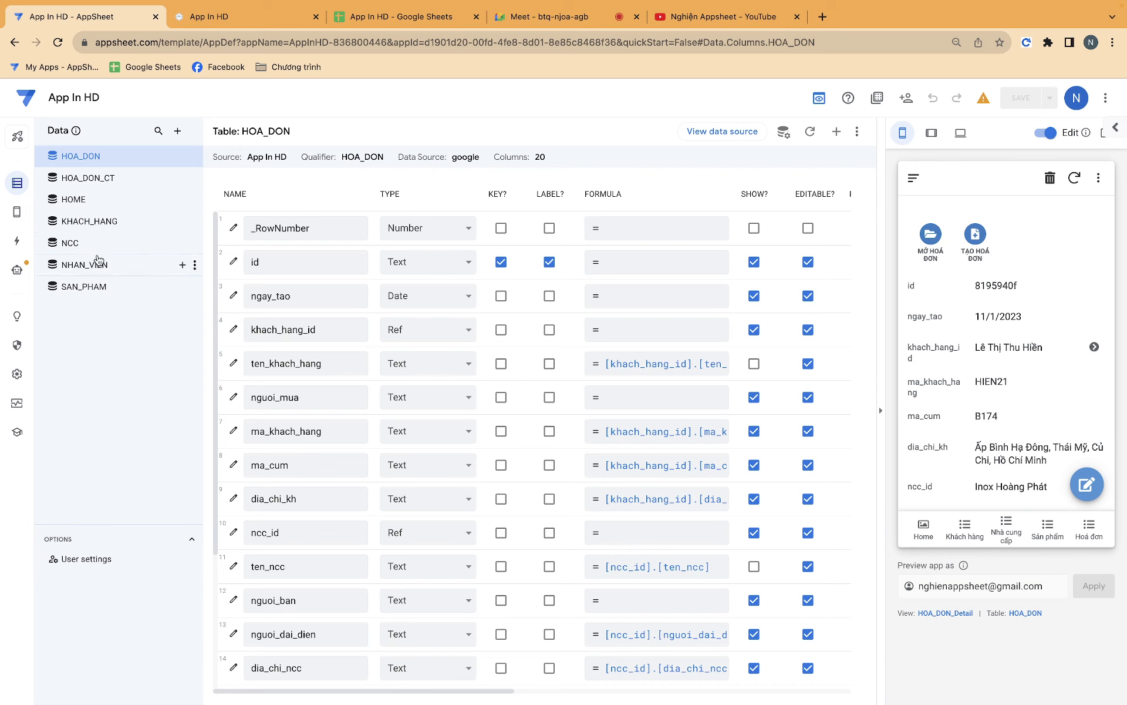
Tick REQUIRE? for the Mau_hoa_don column in HOA_DON
{"action": "scroll", "coordinate": [324, 394], "scroll_direction": "down", "scroll_amount": 1}
{"action": "scroll", "coordinate": [324, 394], "scroll_direction": "down", "scroll_amount": 3}
{"action": "scroll", "coordinate": [324, 394], "scroll_direction": "down", "scroll_amount": 2}
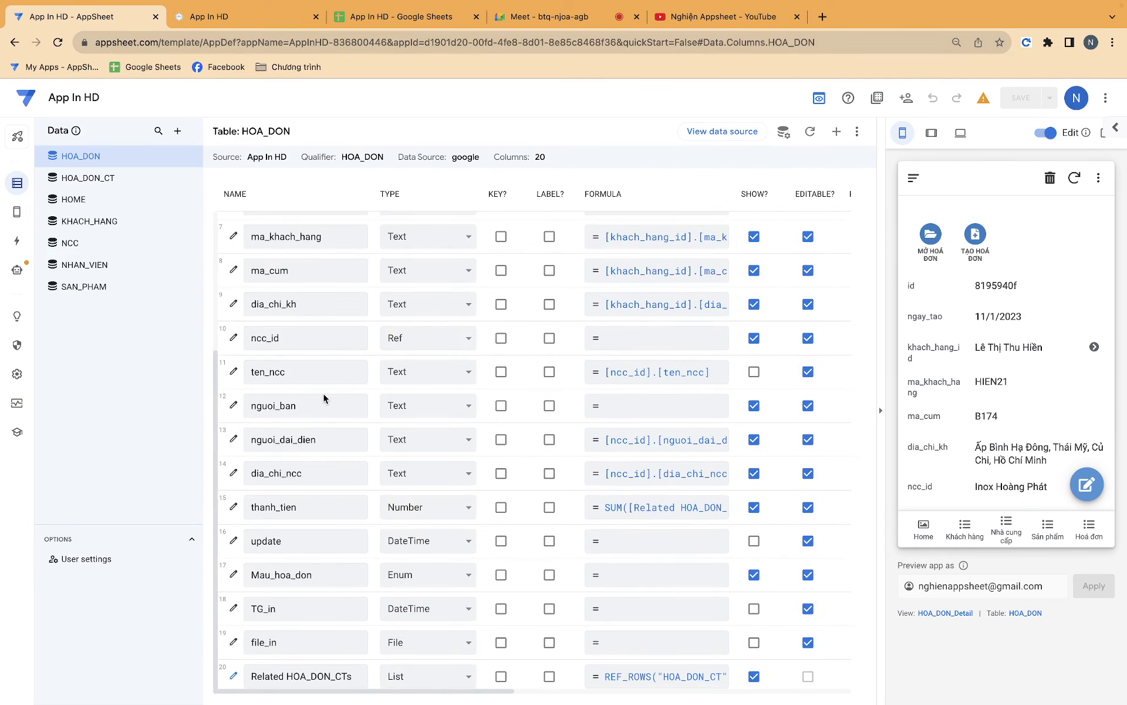
{"action": "scroll", "coordinate": [376, 536], "scroll_direction": "right", "scroll_amount": 2}
{"action": "scroll", "coordinate": [376, 536], "scroll_direction": "right", "scroll_amount": 3}
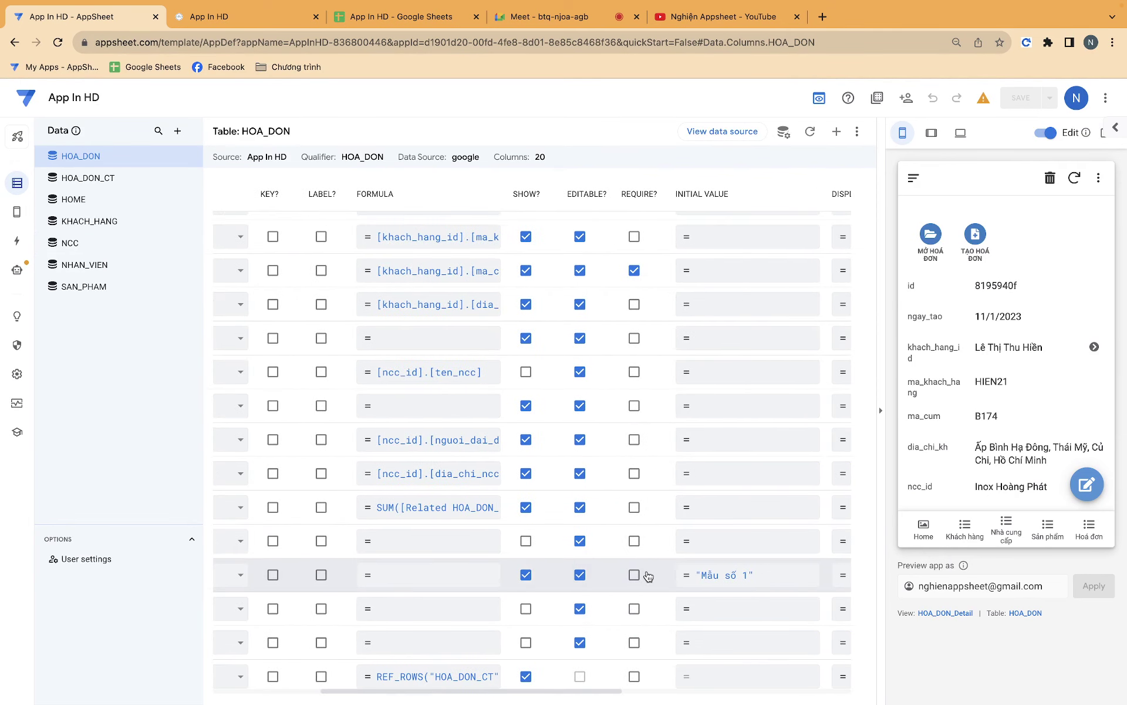
{"action": "left_click", "coordinate": [628, 576]}
{"action": "scroll", "coordinate": [627, 580], "scroll_direction": "left", "scroll_amount": 2}
{"action": "scroll", "coordinate": [557, 578], "scroll_direction": "left", "scroll_amount": 1}
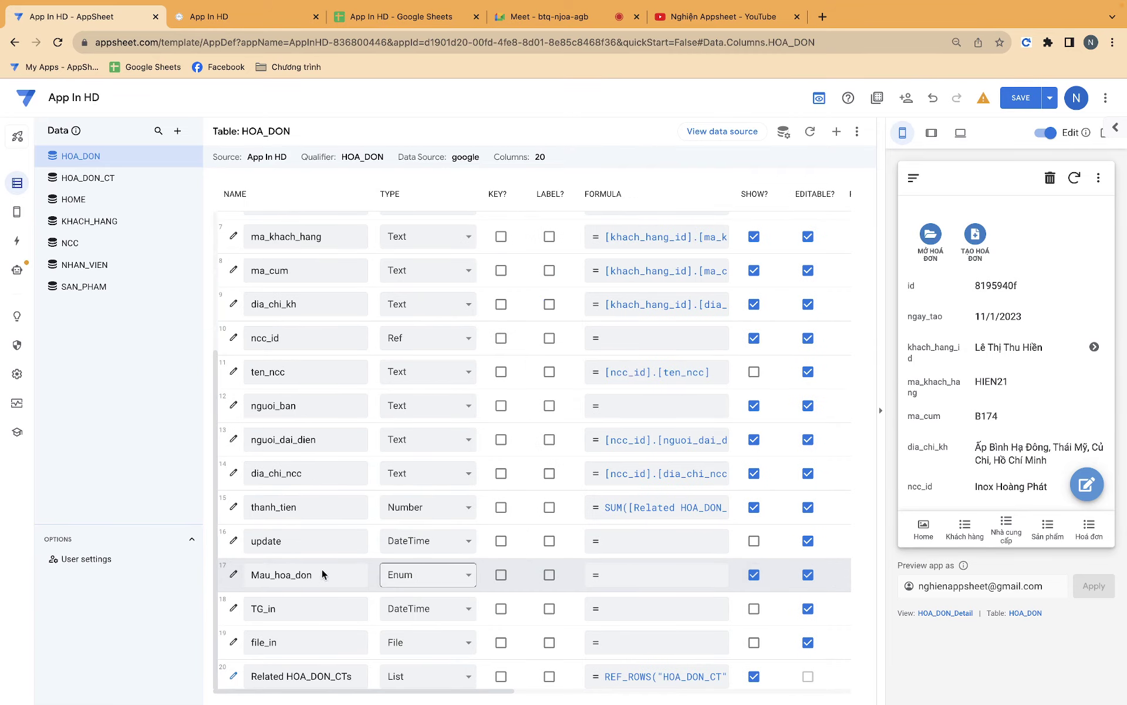
Set Mau_hoa_don's input mode to Dropdown and save the app
{"action": "left_click", "coordinate": [233, 577]}
{"action": "scroll", "coordinate": [594, 495], "scroll_direction": "down", "scroll_amount": 1}
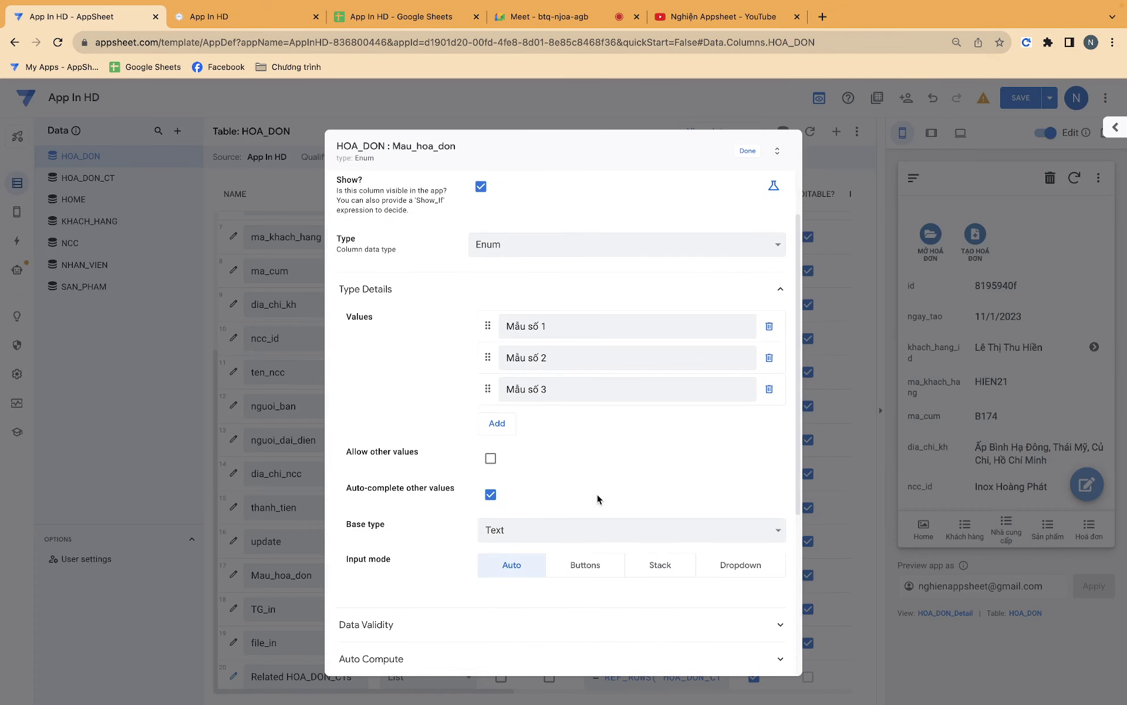
{"action": "left_click", "coordinate": [743, 564]}
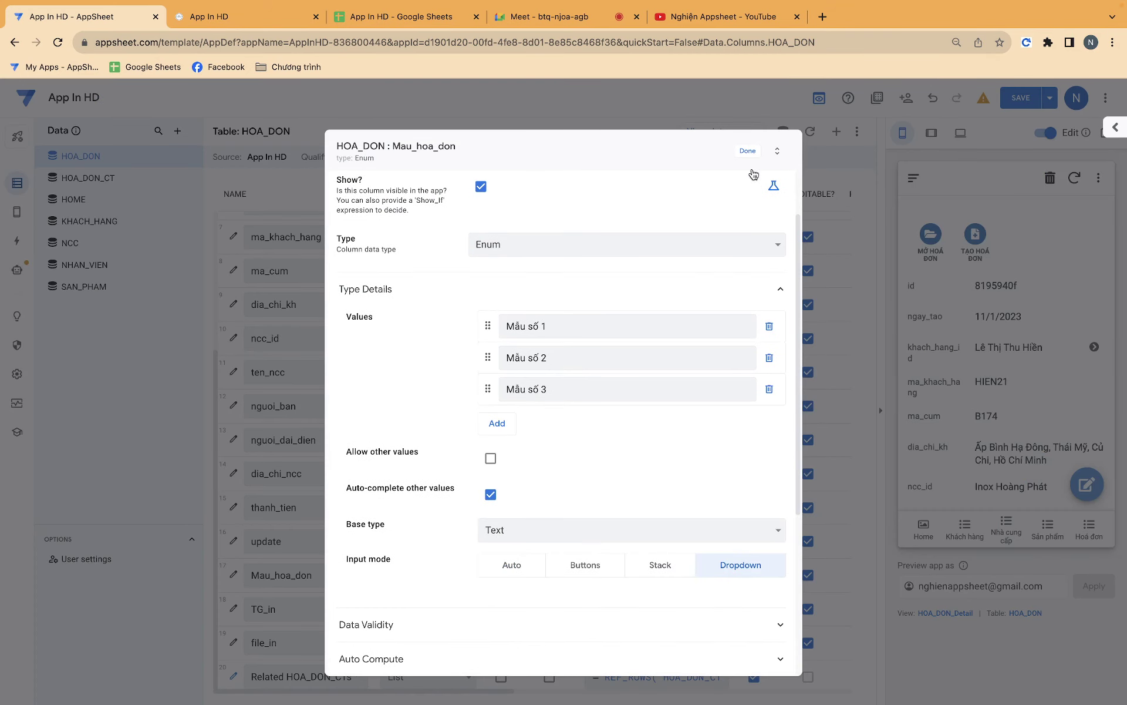
{"action": "left_click", "coordinate": [747, 151]}
{"action": "left_click", "coordinate": [1020, 97]}
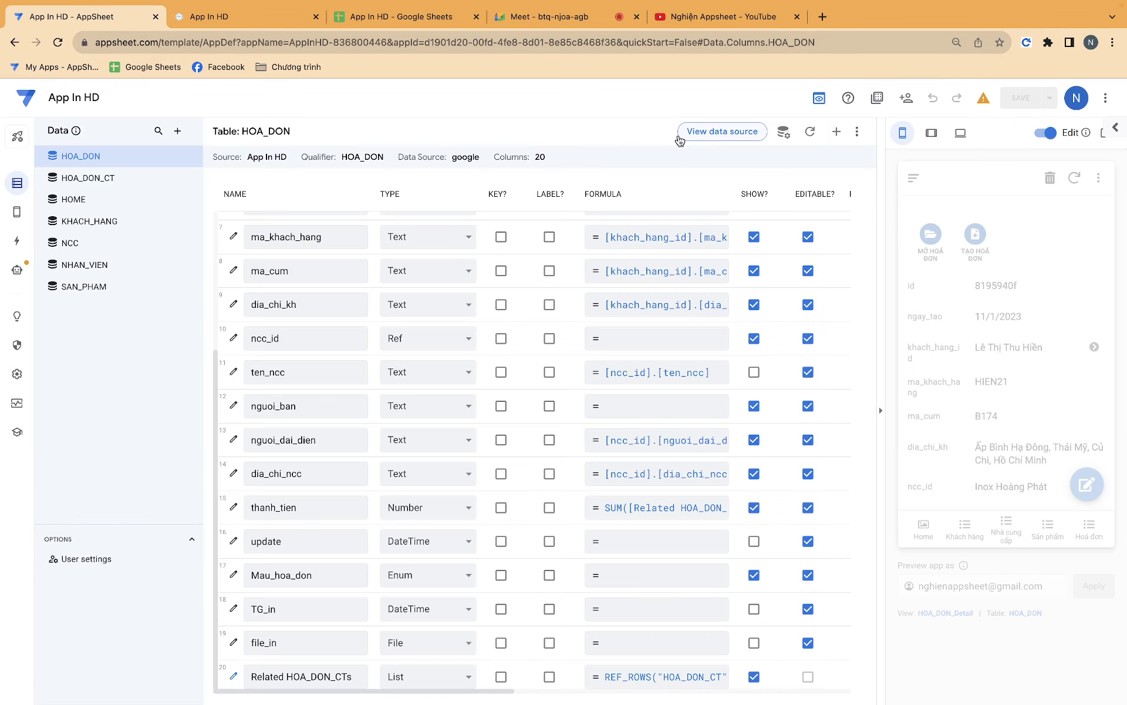
In the running app, run Tạo hoá đơn choosing template Mẫu số 1 and save
{"action": "left_click", "coordinate": [209, 16]}
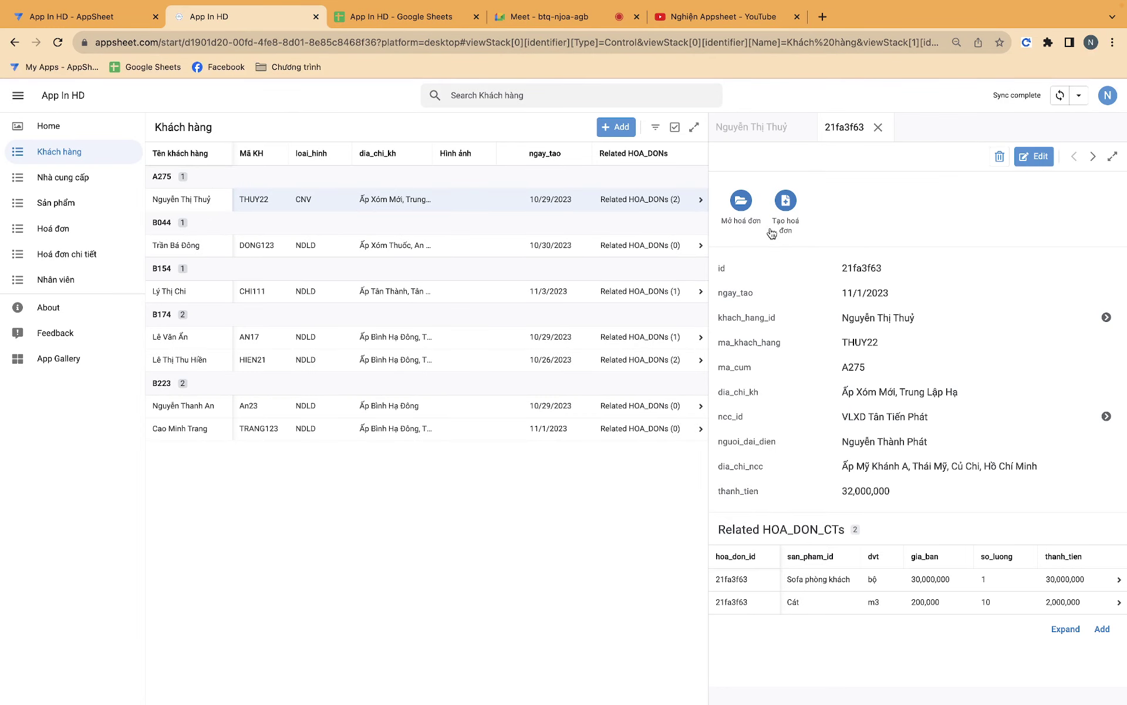
{"action": "left_click", "coordinate": [785, 200]}
{"action": "left_click", "coordinate": [584, 371]}
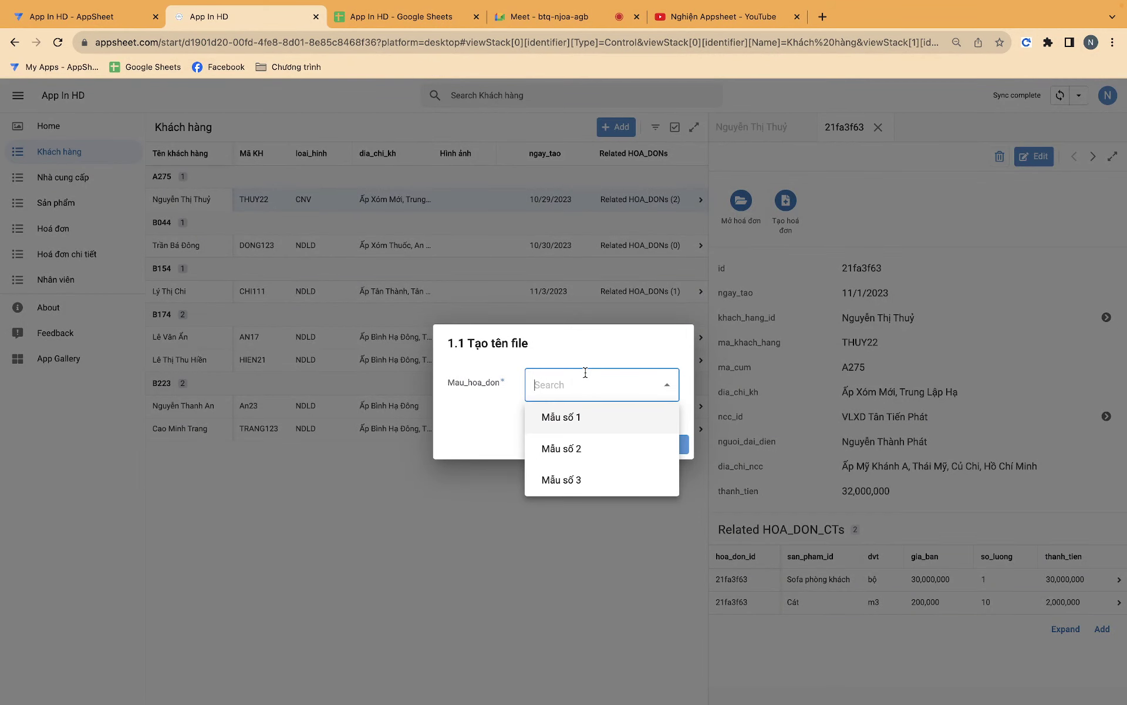
{"action": "left_click", "coordinate": [580, 418]}
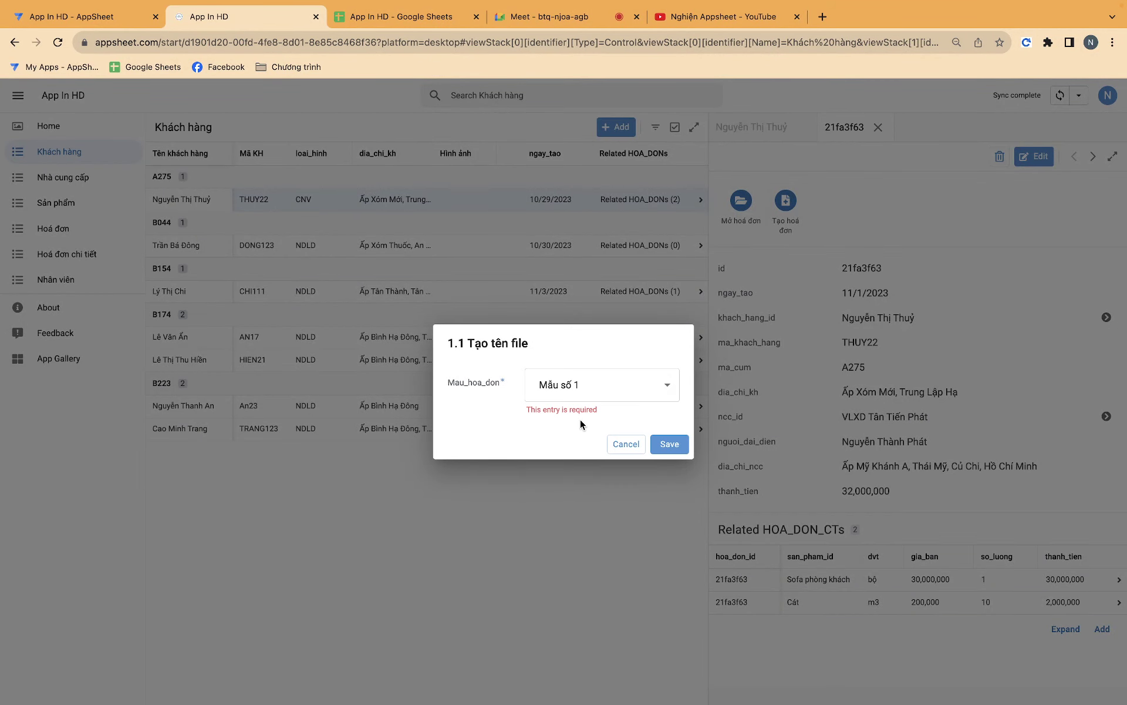
{"action": "left_click", "coordinate": [661, 436]}
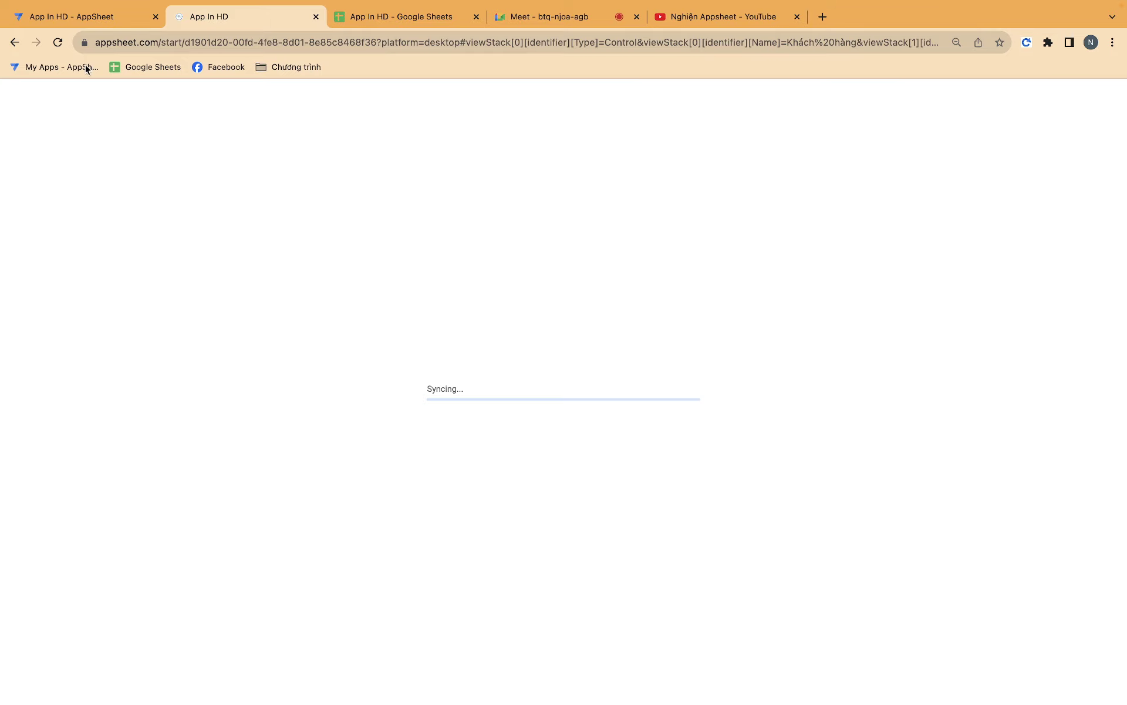
Review the Tạo hoá đơn mẫu số 2 bot in the editor, then return to the running app
{"action": "left_click", "coordinate": [77, 17]}
{"action": "left_click", "coordinate": [16, 269]}
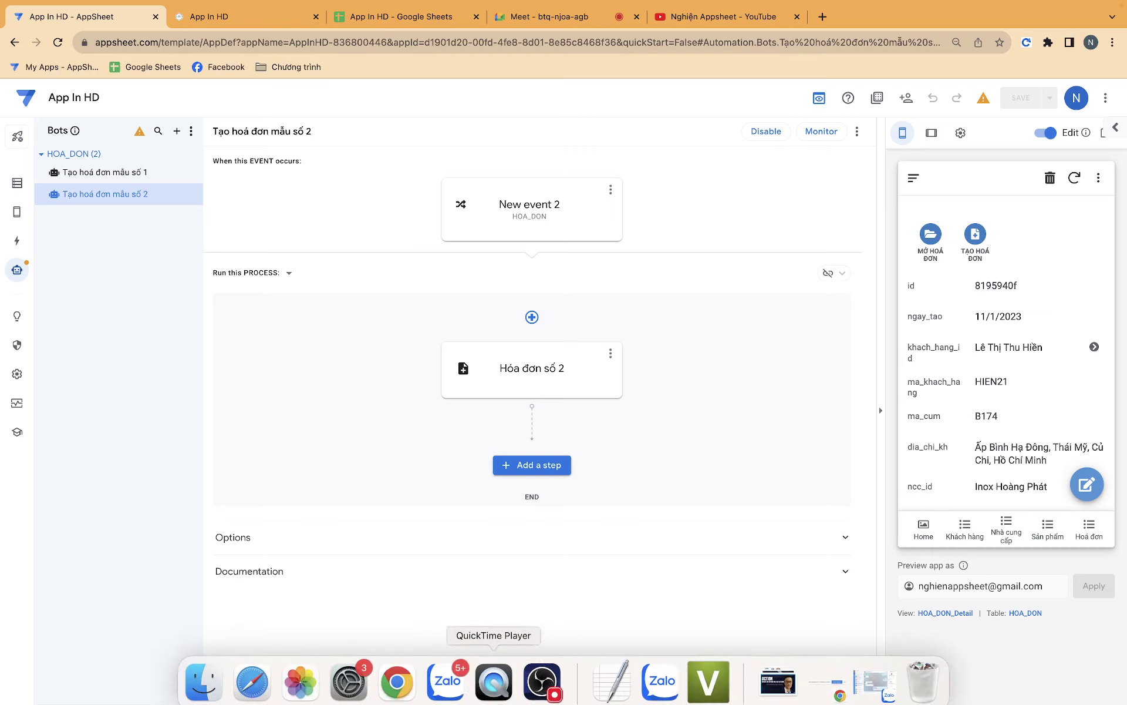
{"action": "left_click", "coordinate": [286, 23]}
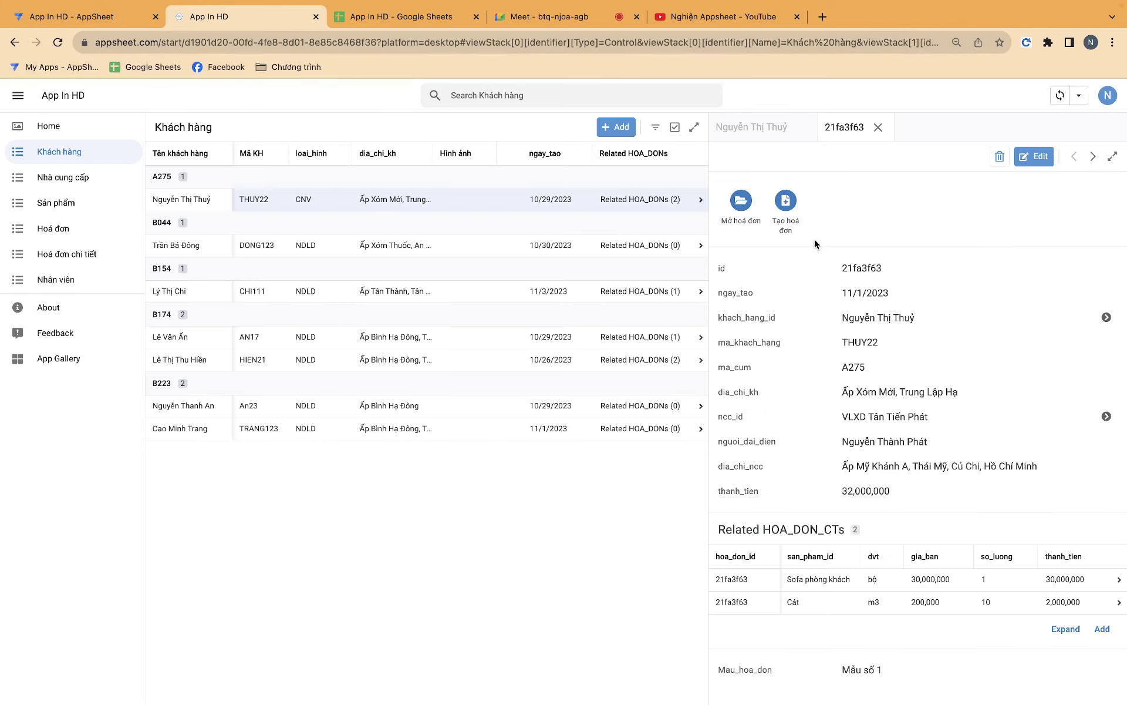